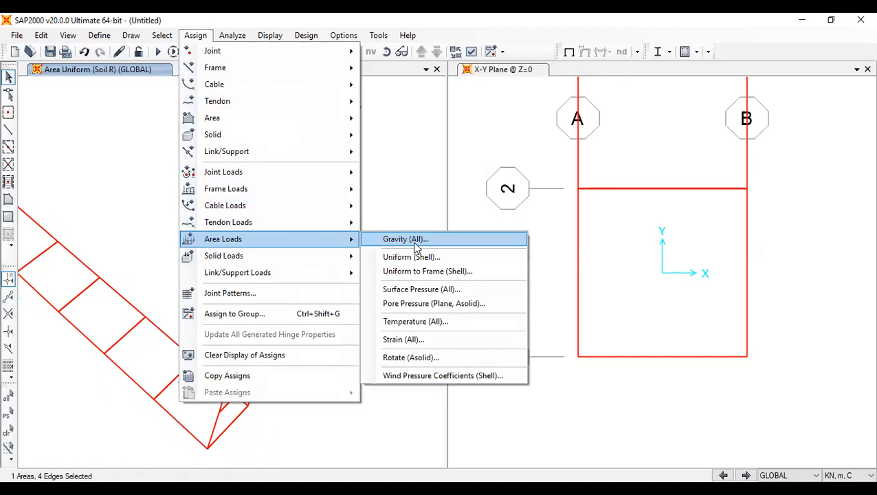
# Assign a 26.5 kN/m² uniform Soil R shell load in Y to the selected wall panel just below the 21.2 kN/m² one
pyautogui.click(412, 239)
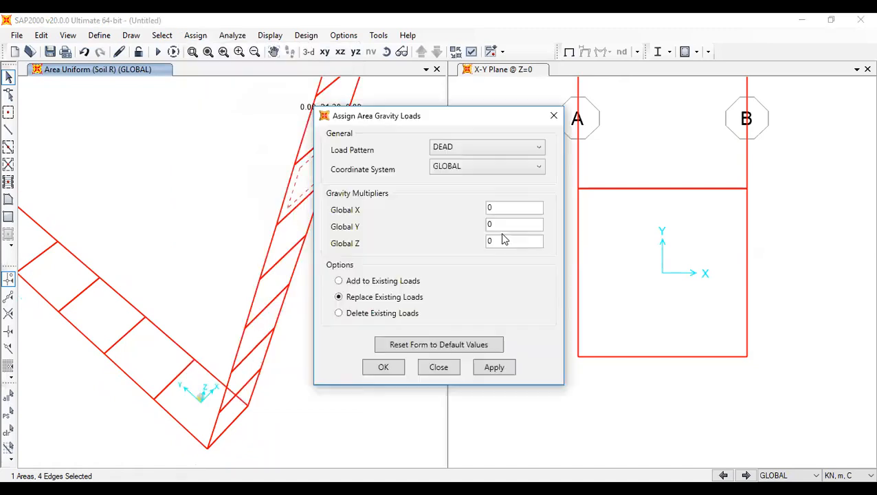
pyautogui.click(553, 116)
pyautogui.click(195, 35)
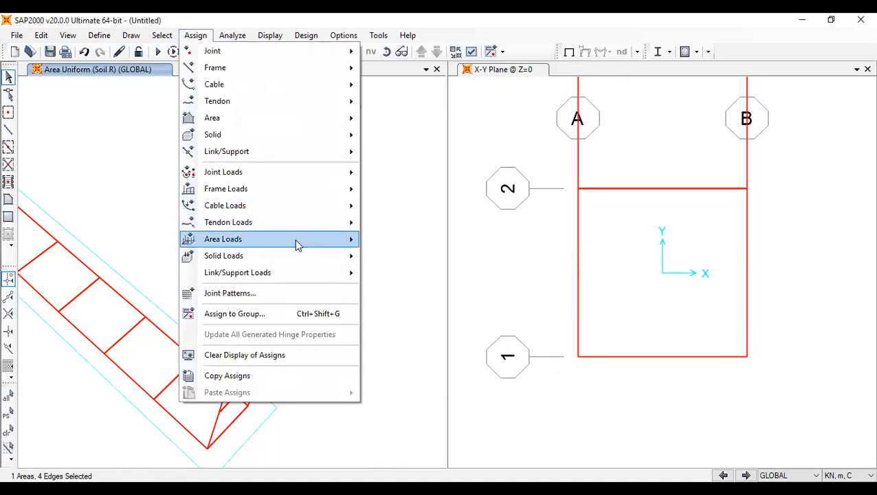
pyautogui.moveTo(296, 245)
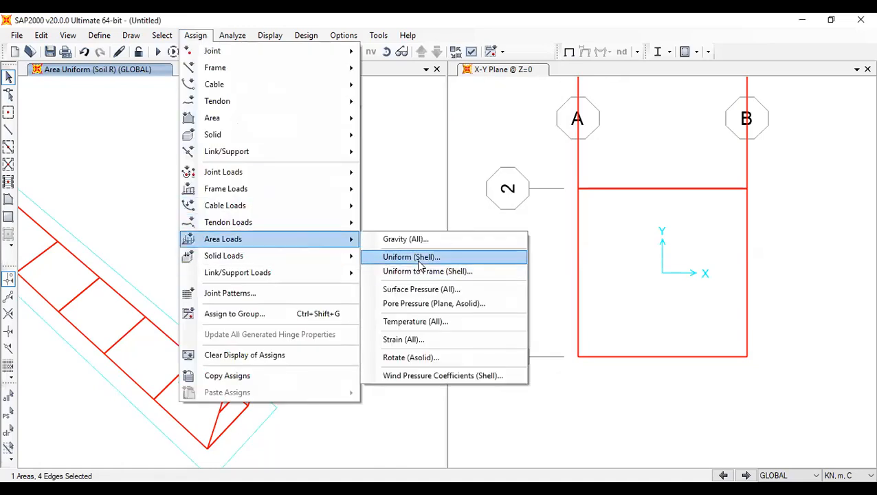
pyautogui.click(419, 259)
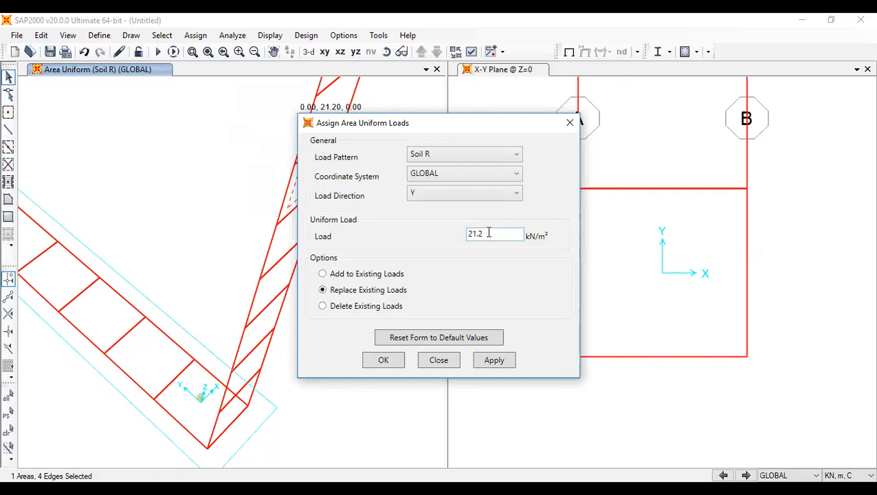
pyautogui.doubleClick(476, 233)
pyautogui.write('21.2')
pyautogui.press('BackSpace')
pyautogui.write('6.5')
pyautogui.click(401, 361)
# Assign a 31.8 kN/m² uniform Soil R shell load in Y to the wall panel below the 26.5 kN/m² one
pyautogui.click(293, 237)
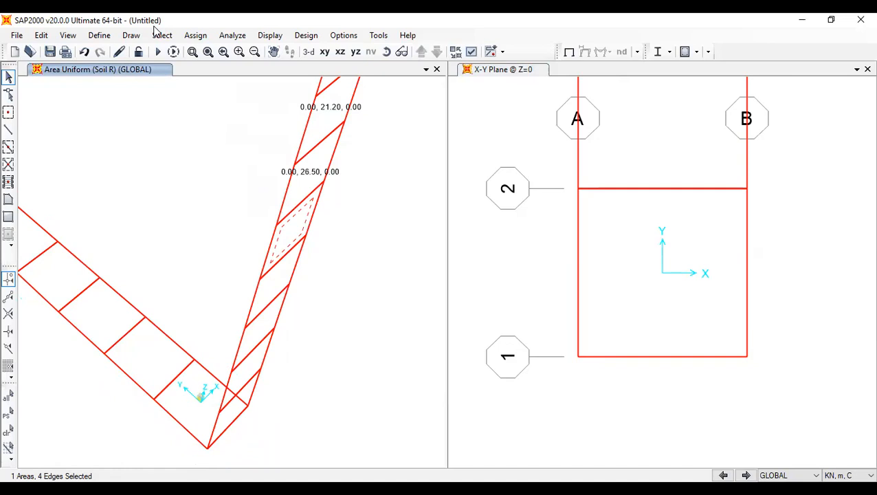
pyautogui.click(195, 35)
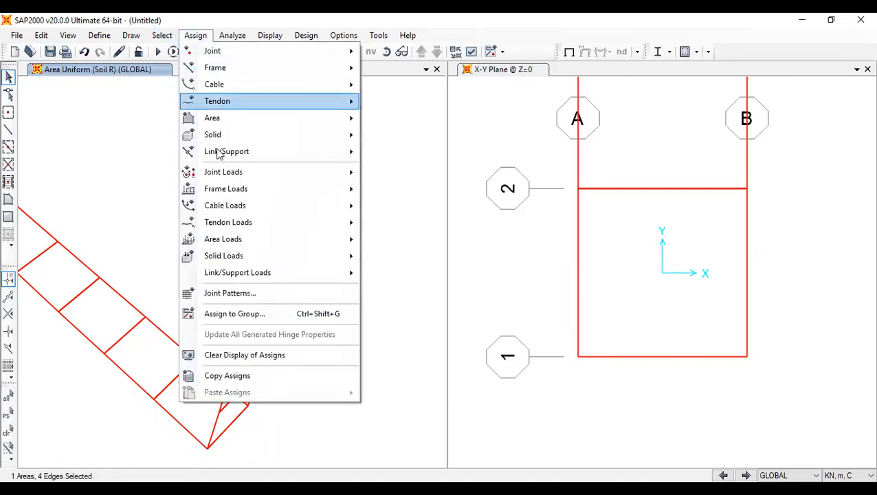
pyautogui.moveTo(309, 232)
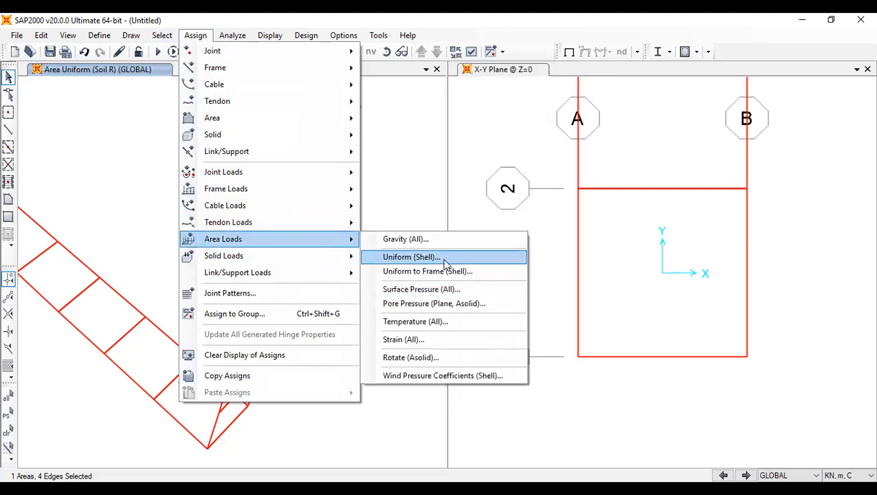
pyautogui.click(448, 254)
pyautogui.write('3')
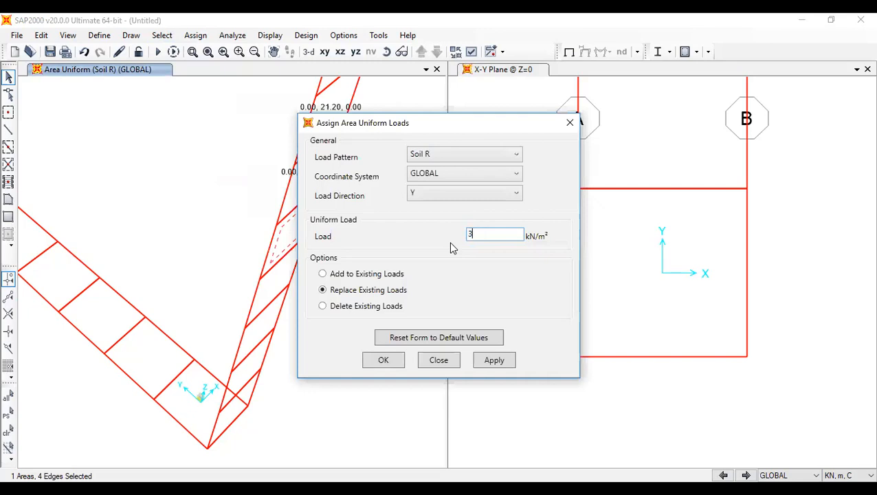
pyautogui.write('1.8')
pyautogui.click(390, 359)
# Assign a 37.1 kN/m² uniform Soil R shell load in Y to the wall panel below the 31.8 kN/m² one
pyautogui.click(270, 289)
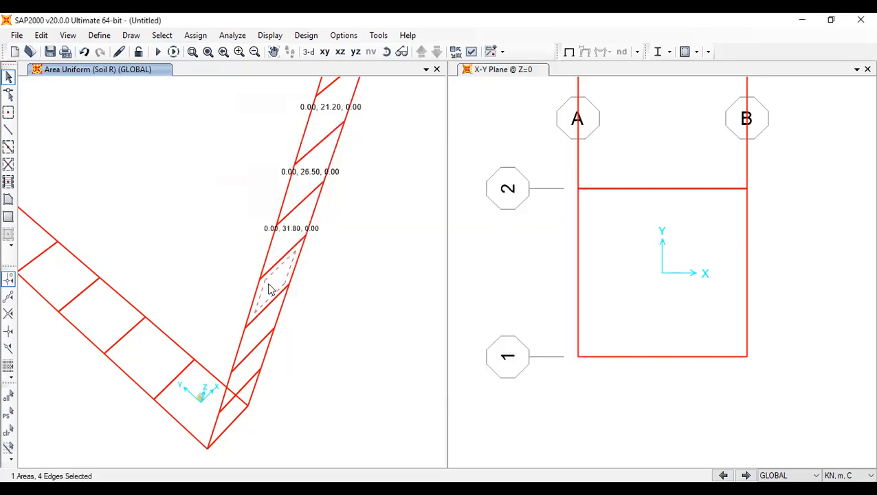
pyautogui.click(195, 35)
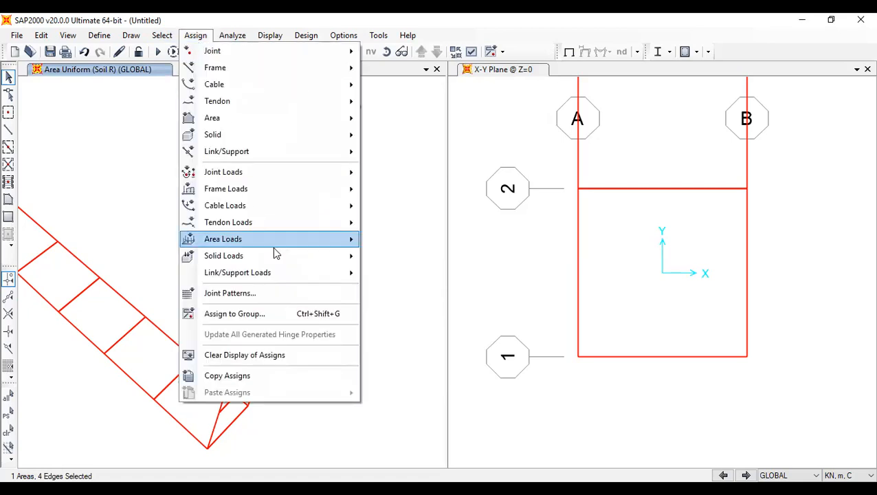
pyautogui.moveTo(293, 242)
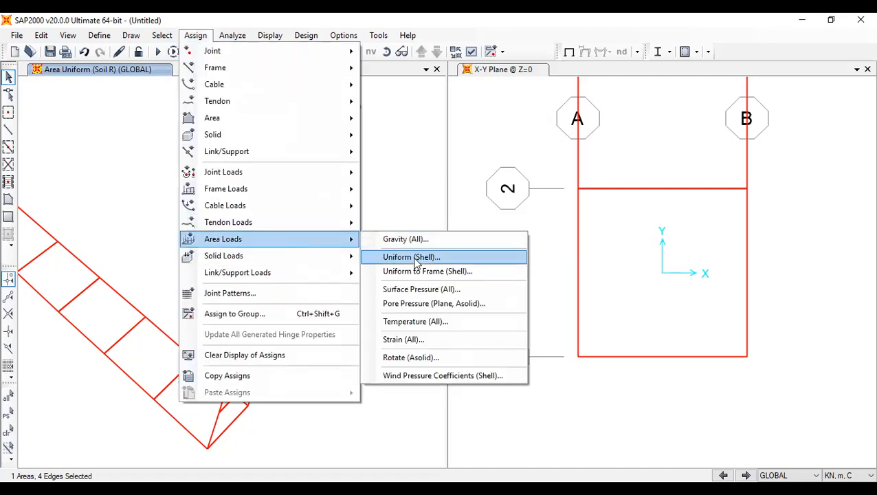
pyautogui.click(413, 257)
pyautogui.doubleClick(472, 236)
pyautogui.moveTo(472, 240); pyautogui.dragTo(474, 239)
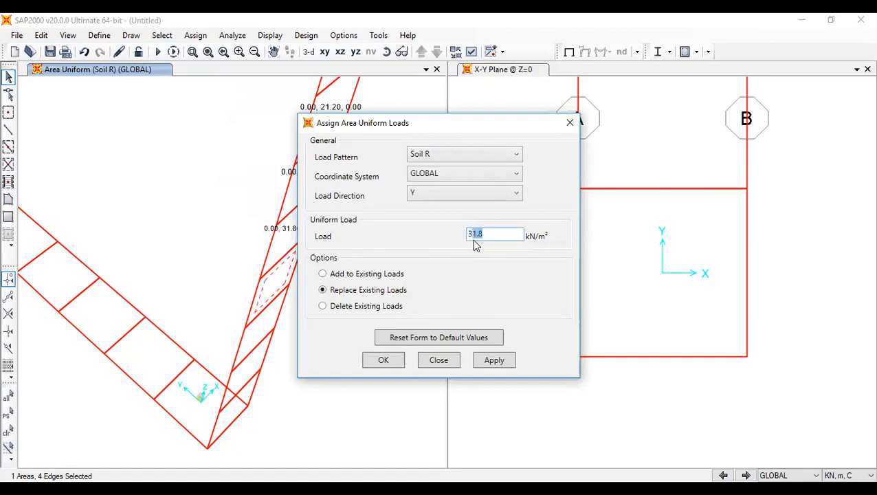
pyautogui.write('7.1')
pyautogui.click(384, 361)
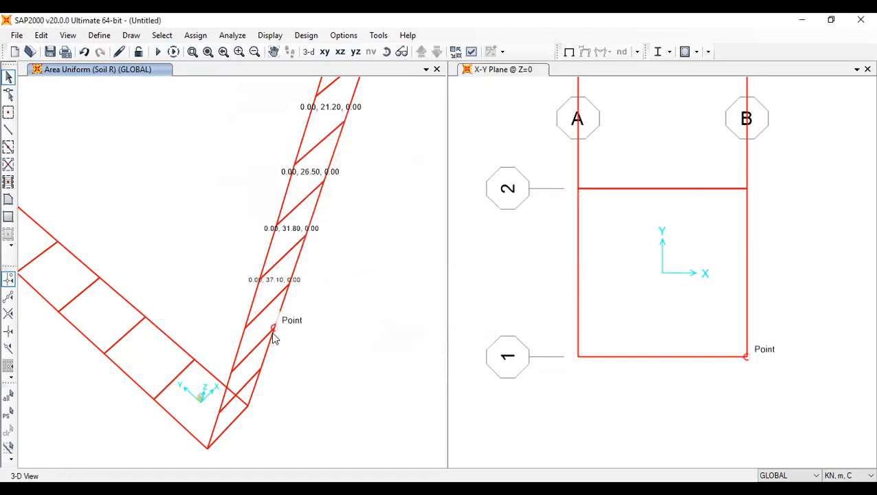
# Assign a 42.4 kN/m² uniform Soil R shell load in Y to the wall panel below the 37.1 kN/m² one
pyautogui.click(164, 35)
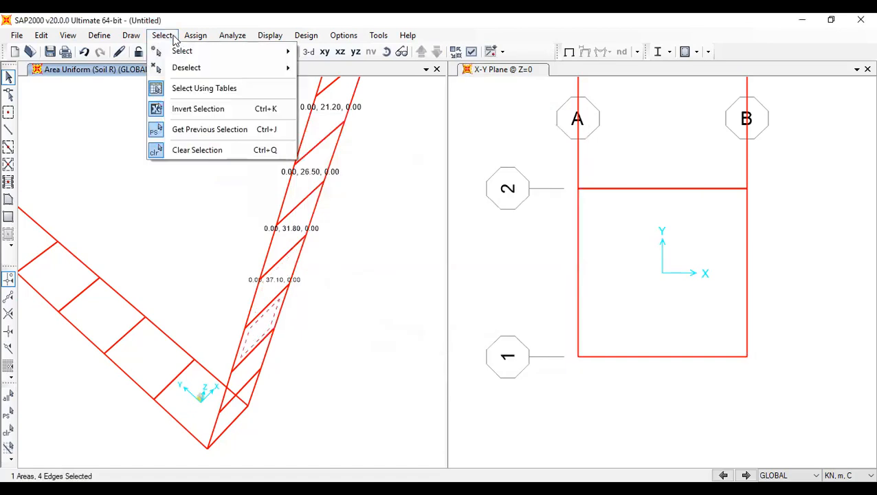
pyautogui.moveTo(198, 39)
pyautogui.moveTo(323, 241)
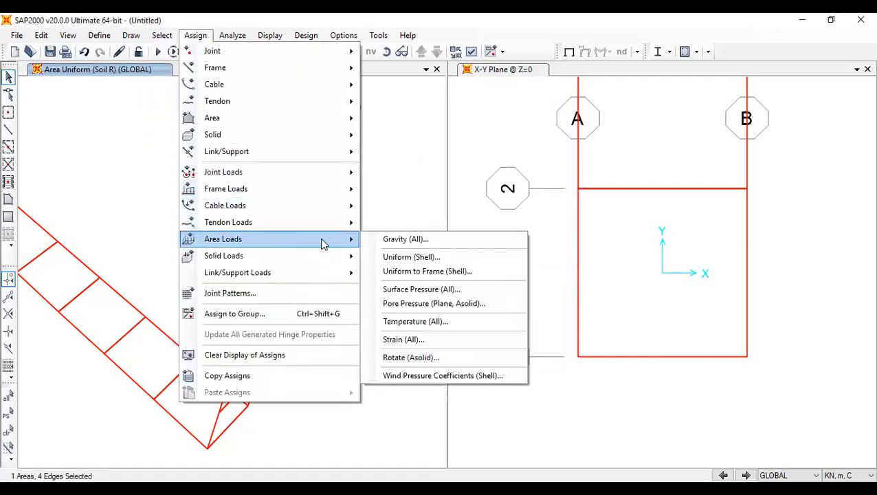
pyautogui.click(411, 260)
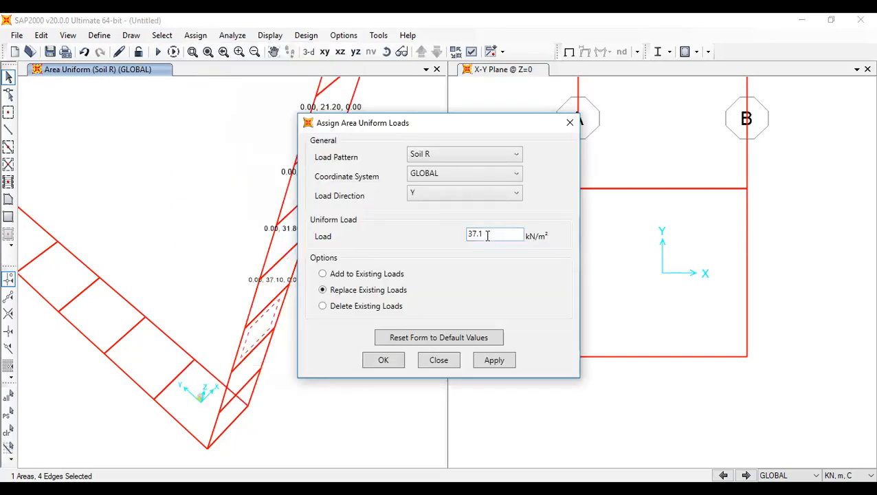
pyautogui.press('BackSpace')
pyautogui.write('4')
pyautogui.moveTo(475, 235); pyautogui.dragTo(460, 237)
pyautogui.write('42')
pyautogui.click(398, 366)
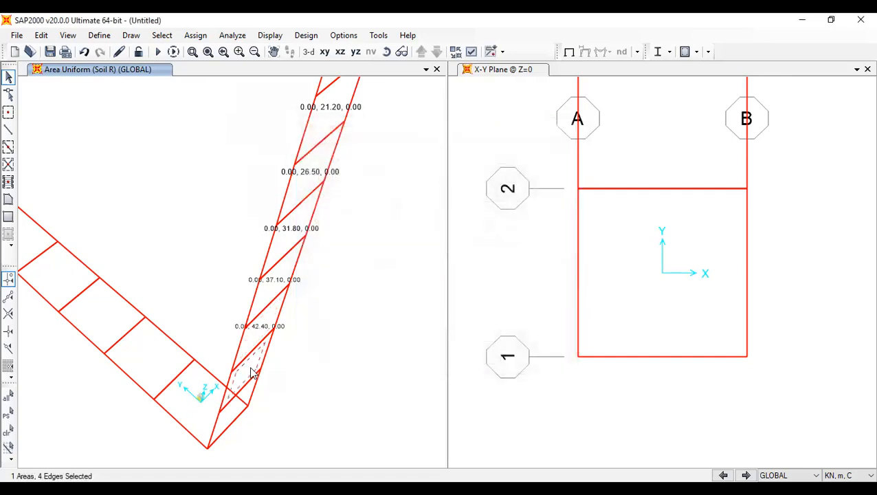
# Assign a 47.7 kN/m² uniform Soil R shell load in Y to the selected second-lowest panel of the wall
pyautogui.click(195, 35)
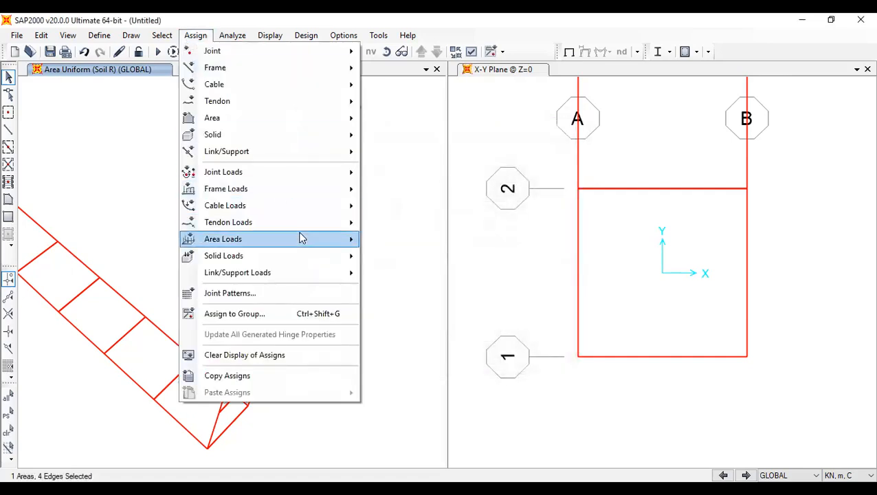
pyautogui.moveTo(301, 238)
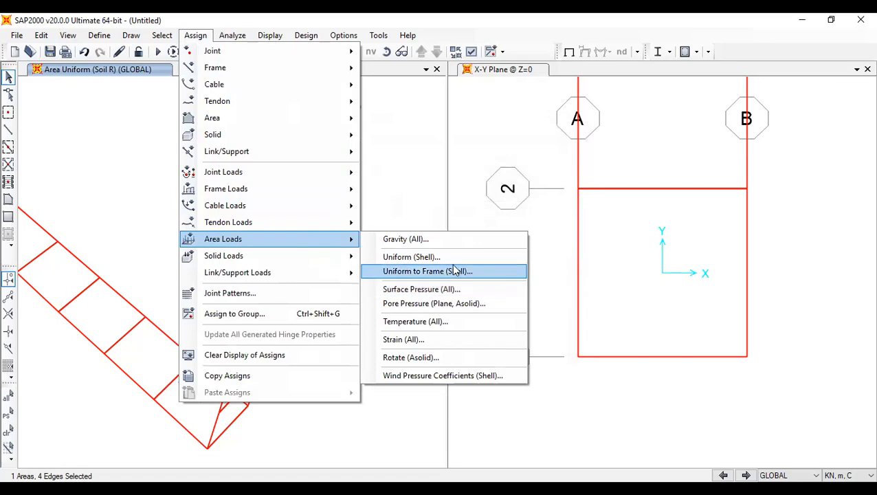
pyautogui.click(449, 256)
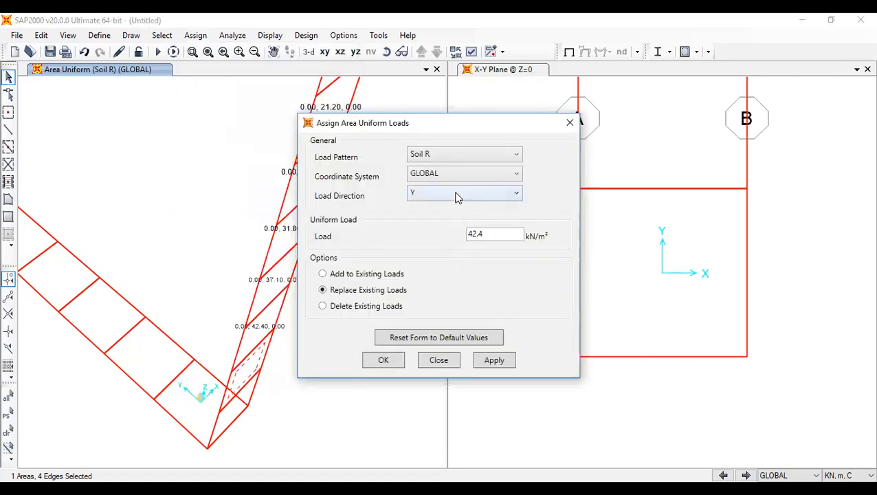
pyautogui.click(475, 237)
pyautogui.click(473, 237)
pyautogui.moveTo(483, 237); pyautogui.dragTo(479, 236)
pyautogui.write('7')
pyautogui.click(396, 363)
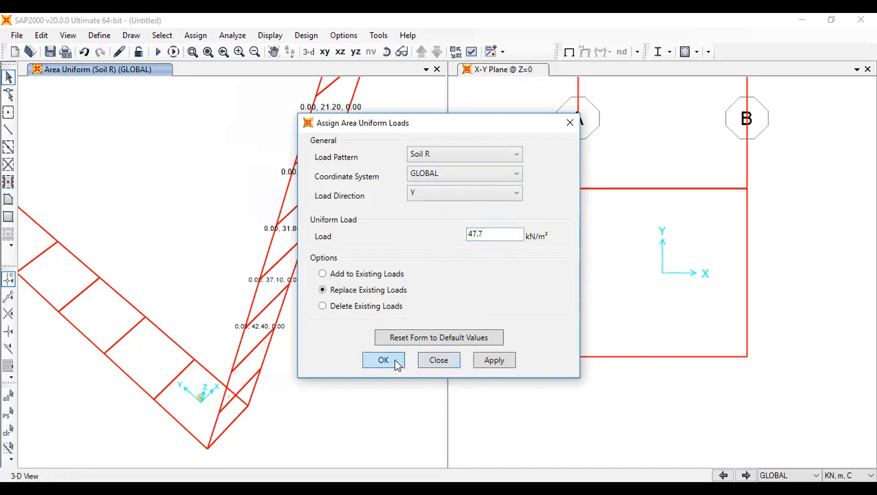
# Assign a 53 kN/m² uniform Soil R shell load in Y to the lowest panel of the wall
pyautogui.click(218, 425)
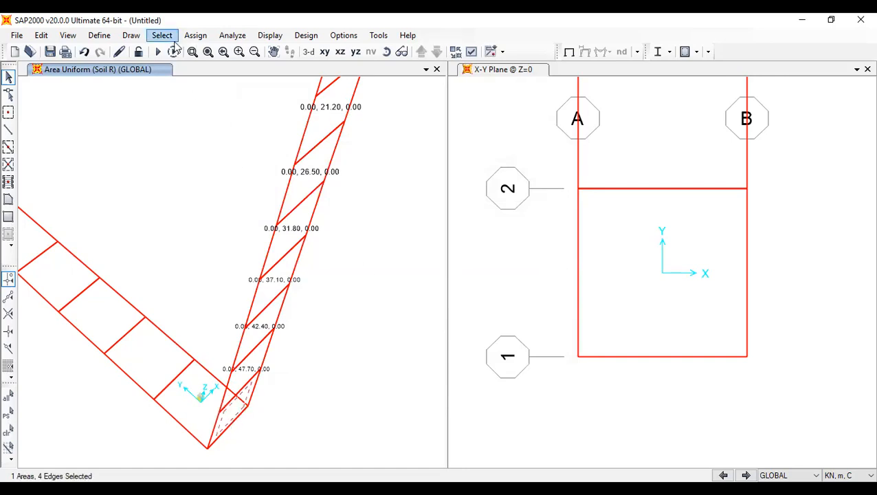
pyautogui.click(195, 35)
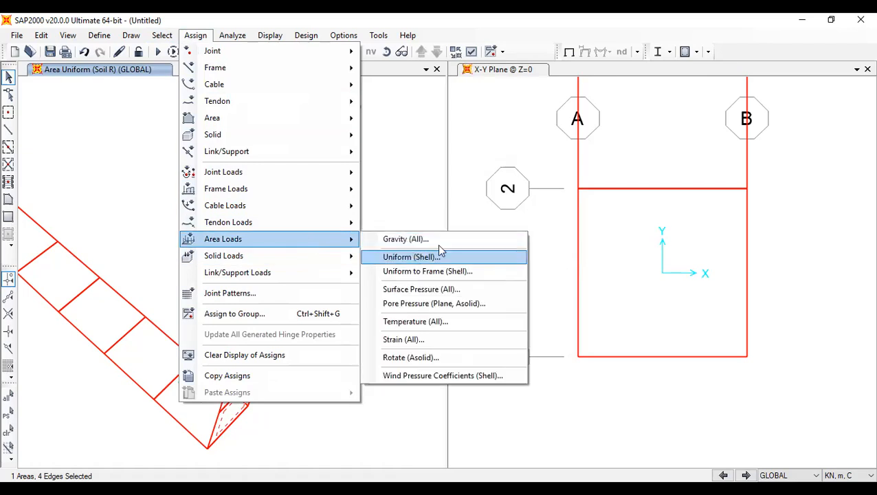
pyautogui.click(436, 256)
pyautogui.doubleClick(479, 235)
pyautogui.click(479, 236)
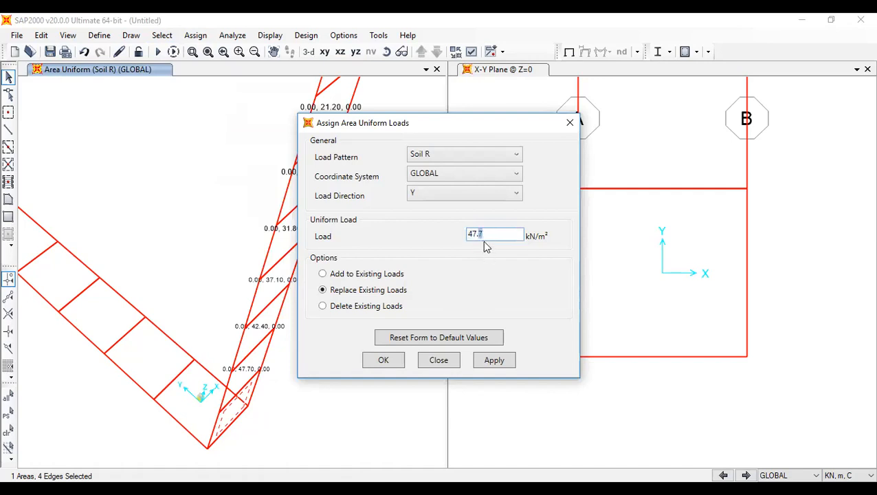
pyautogui.moveTo(484, 234); pyautogui.dragTo(461, 237)
pyautogui.write('53')
pyautogui.click(383, 360)
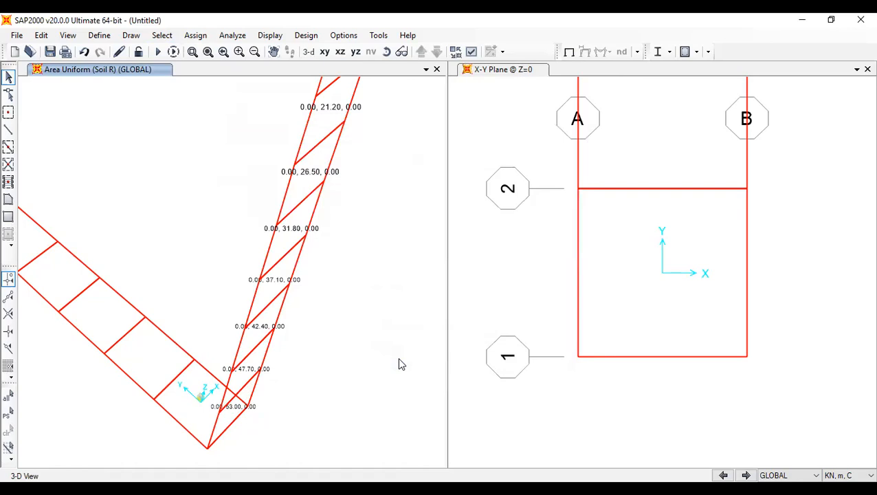
# Assign a -5.3 kN/m² uniform Soil R shell load in Y to the topmost panel of the opposite wall
pyautogui.scroll(-2, 401, 364)
pyautogui.keyDown('shift'); pyautogui.moveTo(320, 183); pyautogui.dragTo(337, 310, button='middle'); pyautogui.keyUp('shift')
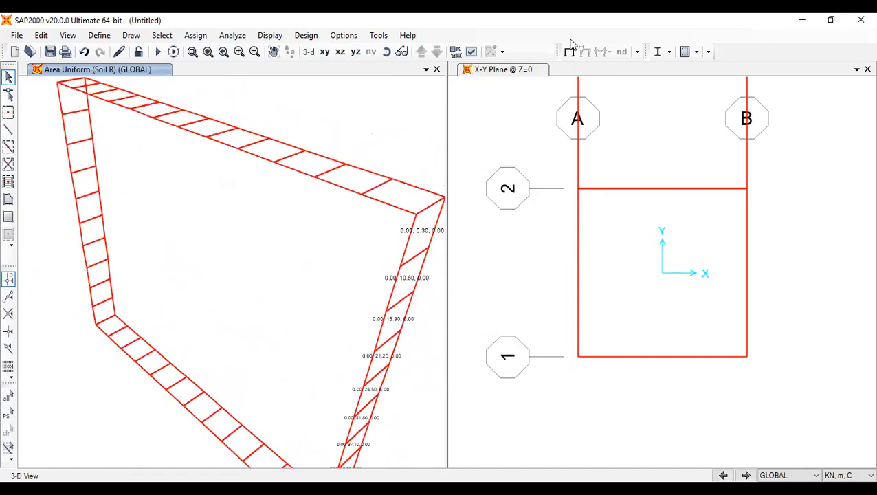
pyautogui.click(66, 103)
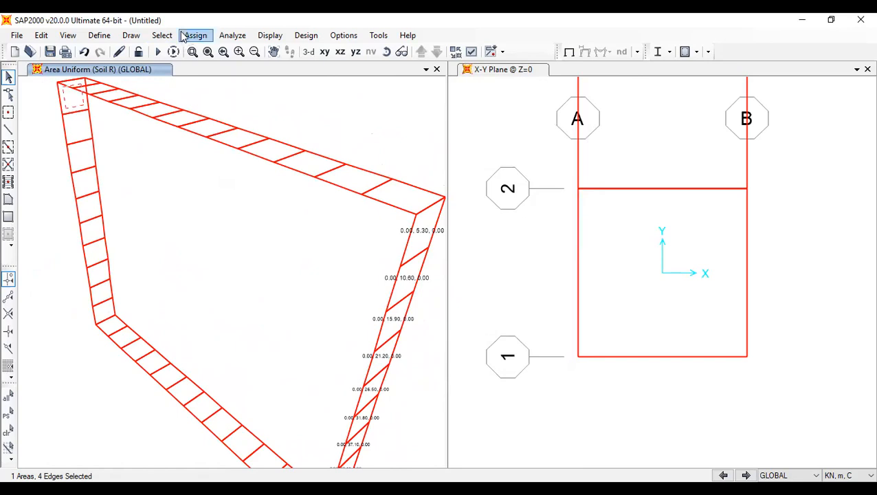
pyautogui.click(184, 36)
pyautogui.moveTo(299, 241)
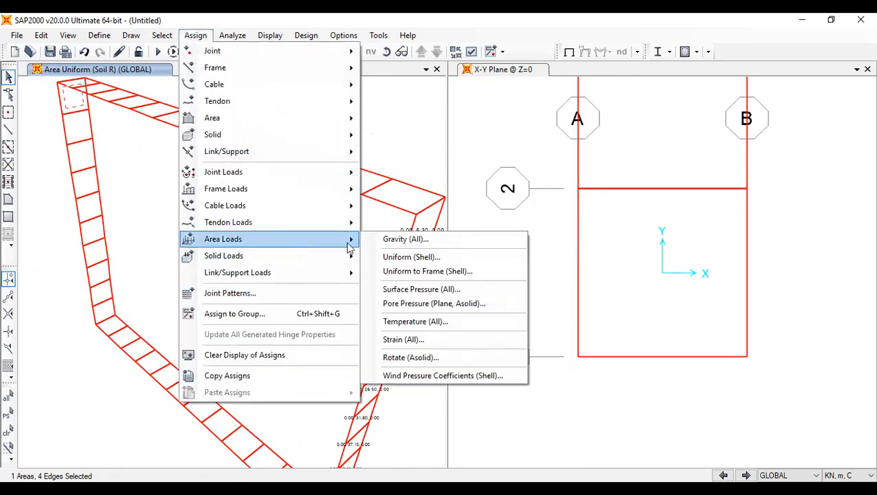
pyautogui.click(419, 259)
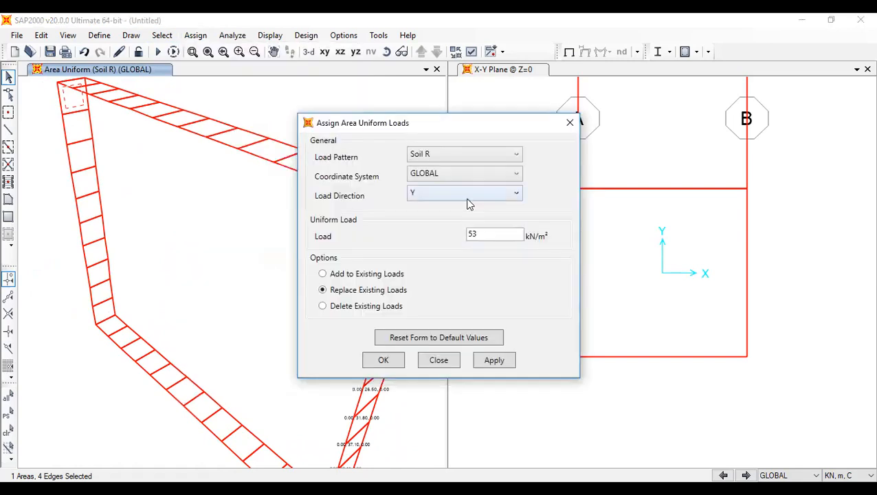
pyautogui.moveTo(482, 236); pyautogui.dragTo(455, 241)
pyautogui.write('5.3')
pyautogui.click(469, 233)
pyautogui.write('-')
pyautogui.click(399, 360)
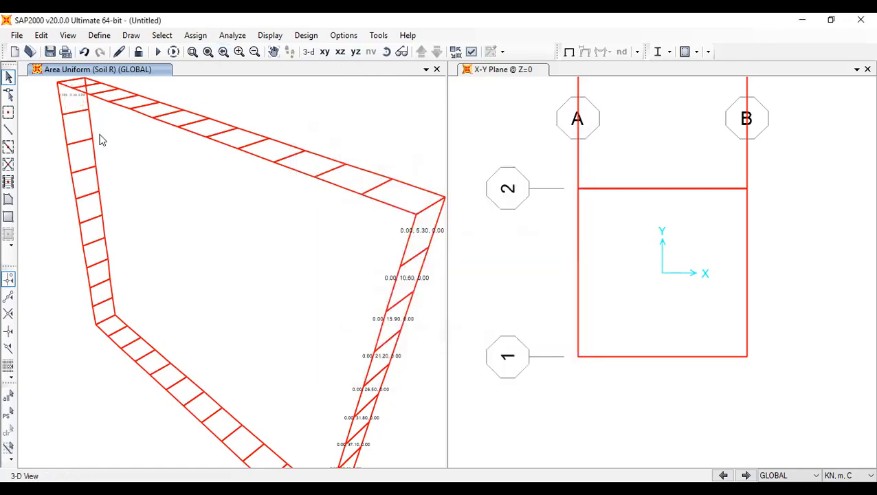
# Assign a -10.6 kN/m² uniform Soil R shell load in Y to the second panel from the top of the opposite wall
pyautogui.click(76, 135)
pyautogui.click(195, 35)
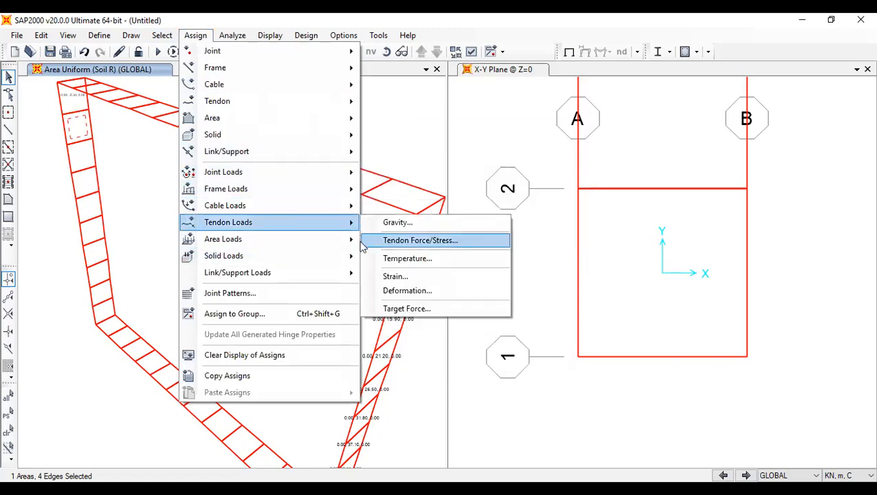
pyautogui.moveTo(347, 238)
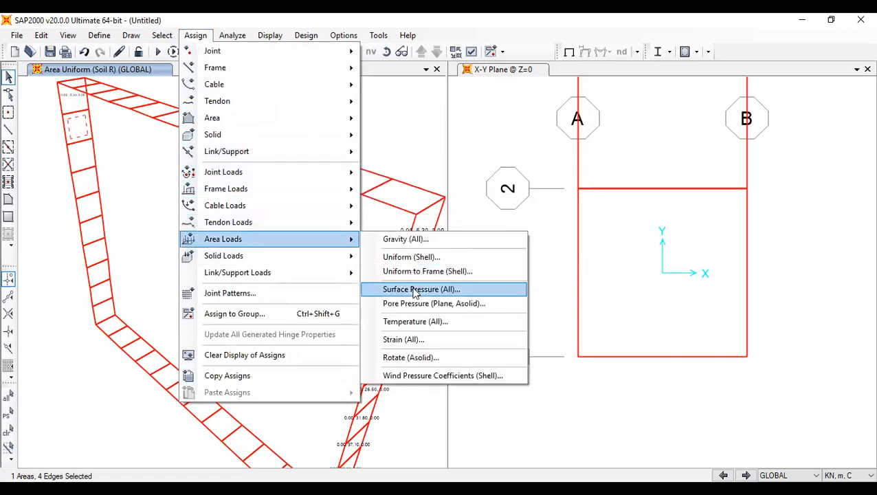
pyautogui.click(415, 289)
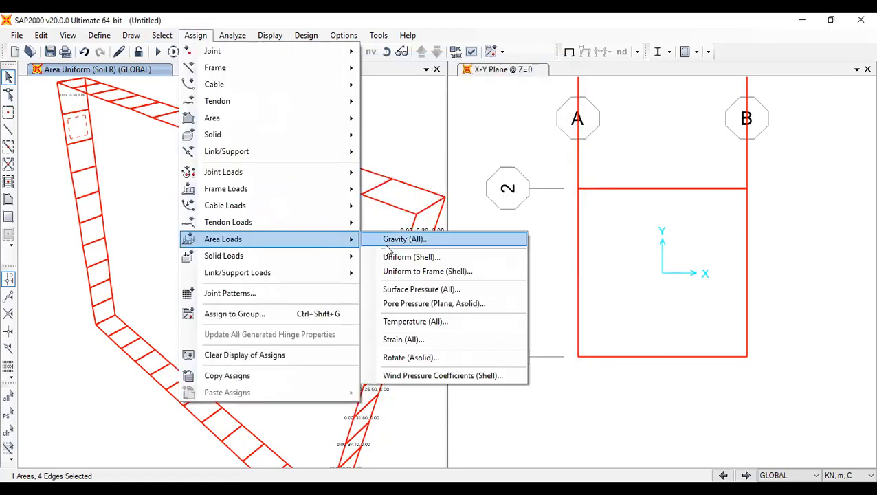
pyautogui.click(426, 257)
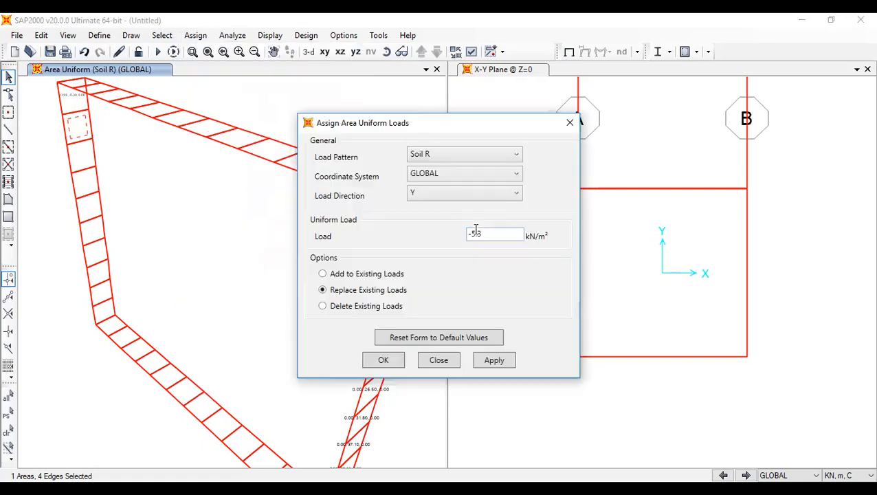
pyautogui.click(477, 234)
pyautogui.click(474, 233)
pyautogui.hotkey('shift', 'End')
pyautogui.write('10.6')
pyautogui.click(390, 360)
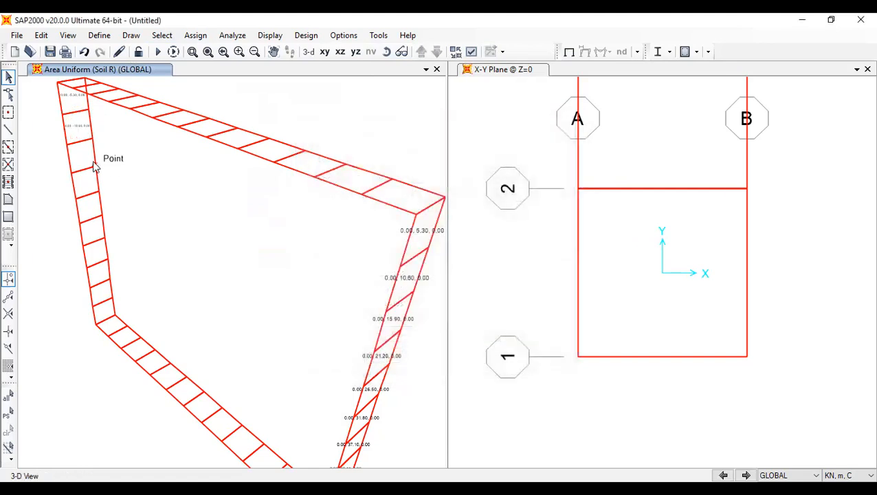
pyautogui.click(81, 165)
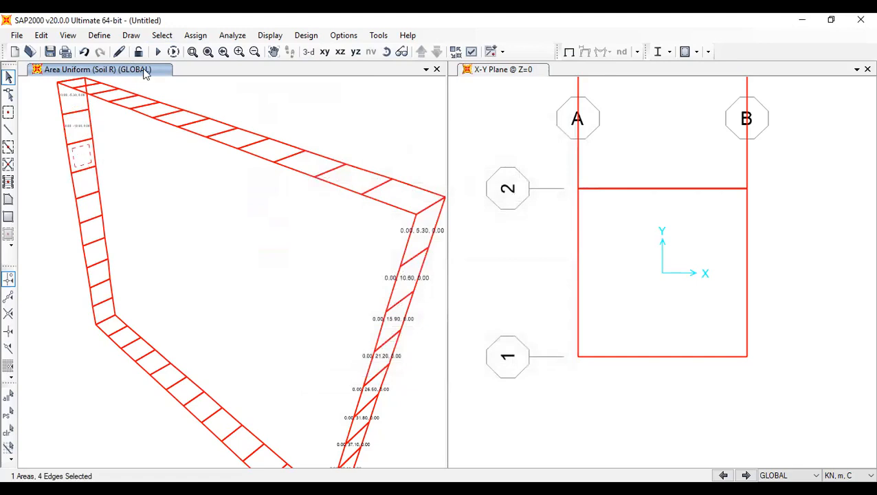
pyautogui.click(195, 35)
pyautogui.moveTo(327, 221)
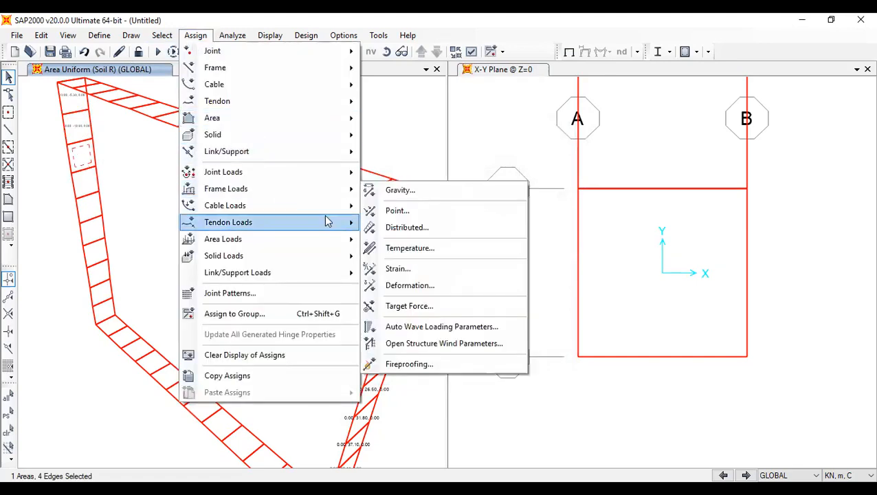
pyautogui.moveTo(336, 239)
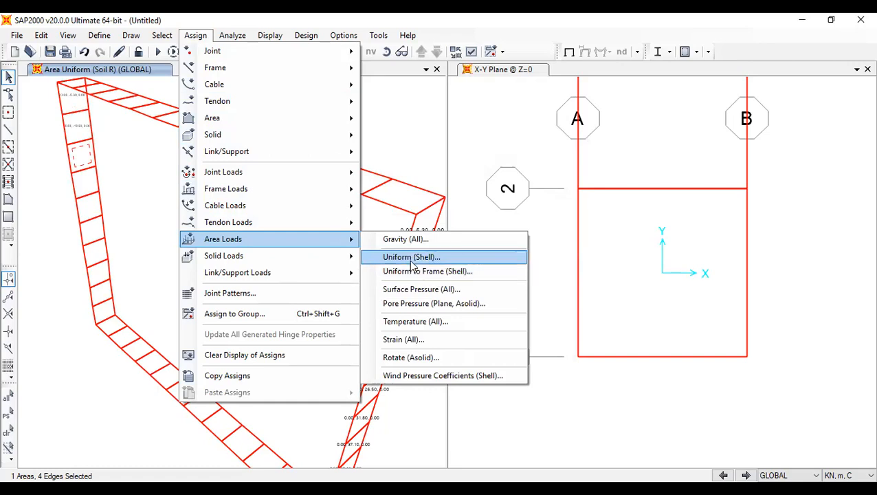
pyautogui.click(74, 114)
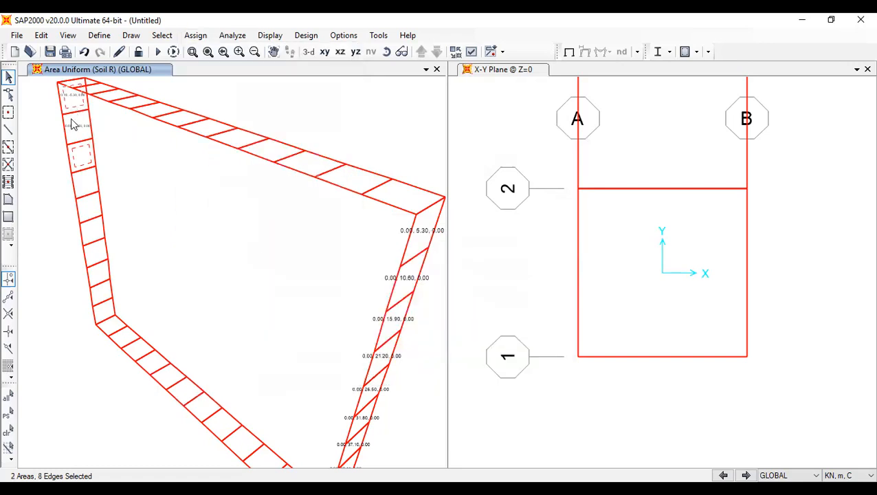
pyautogui.click(73, 123)
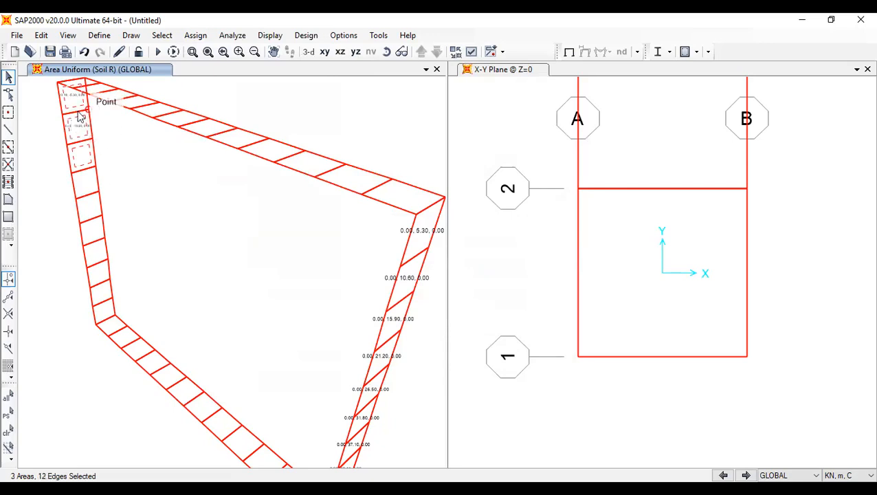
pyautogui.hotkey('ctrl', 'q')
# Delete the existing Soil R uniform shell load from the topmost panel of the opposite wall
pyautogui.click(73, 107)
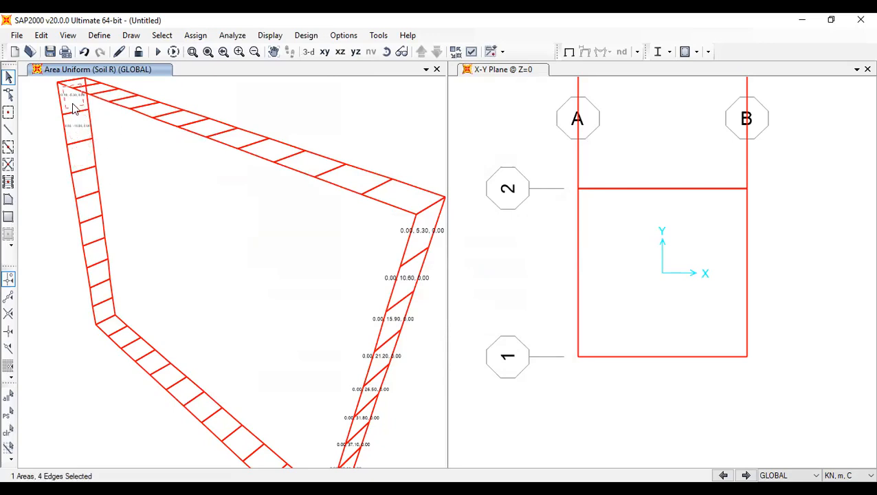
pyautogui.click(194, 36)
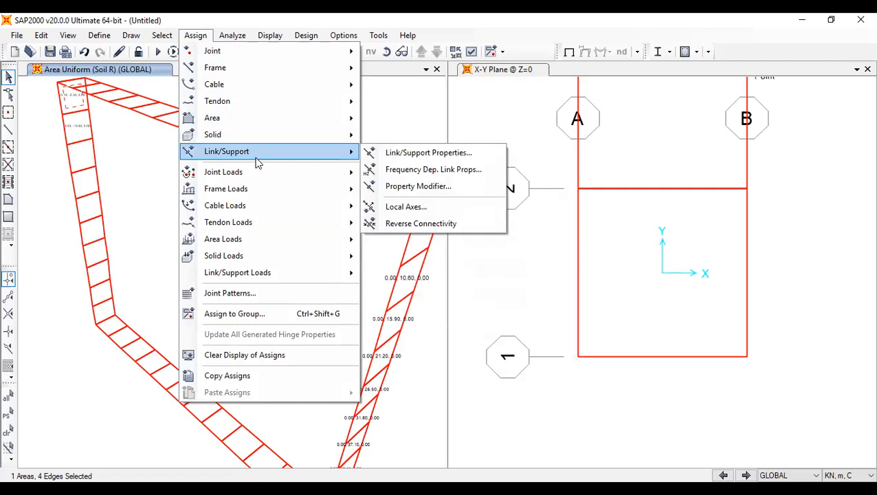
pyautogui.moveTo(308, 138)
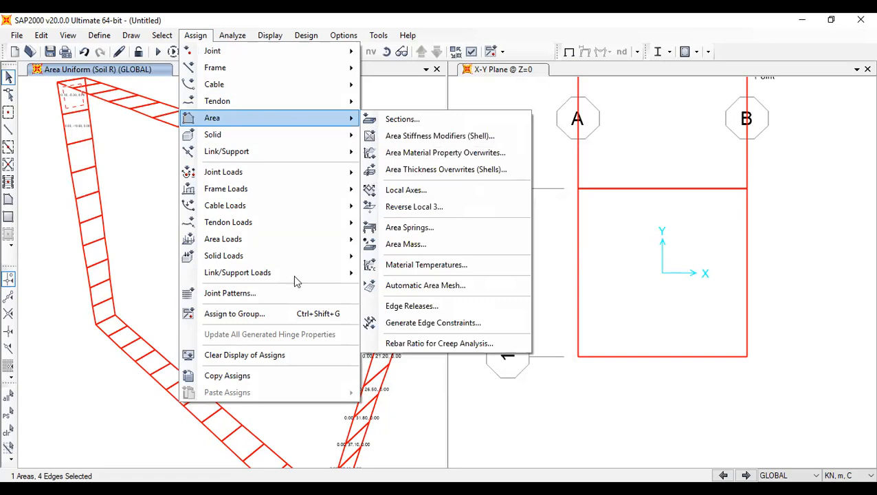
pyautogui.moveTo(292, 237)
pyautogui.click(436, 290)
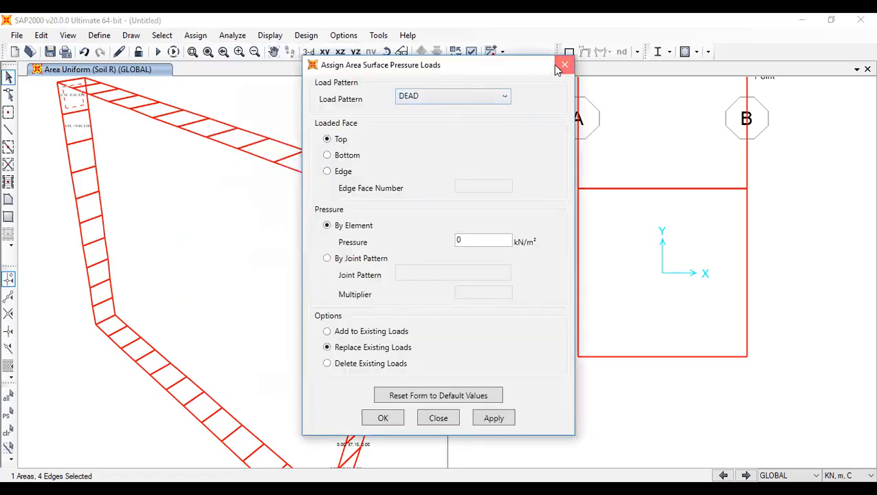
pyautogui.click(195, 35)
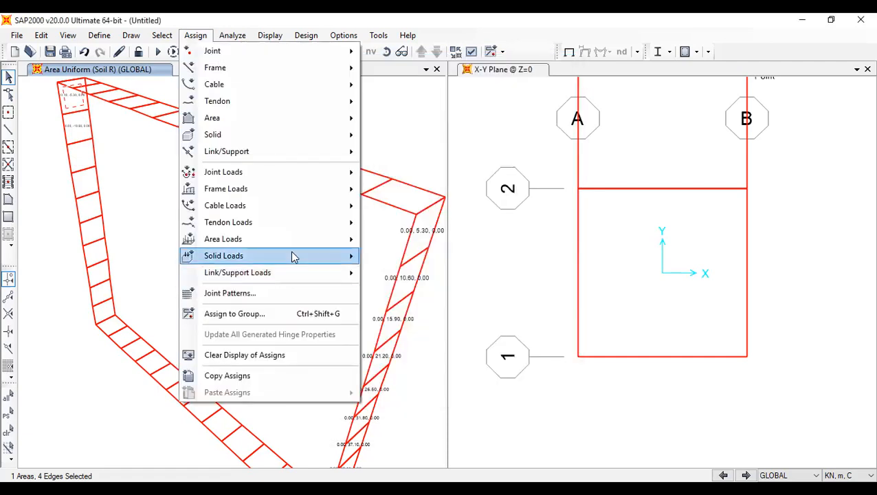
pyautogui.moveTo(295, 249)
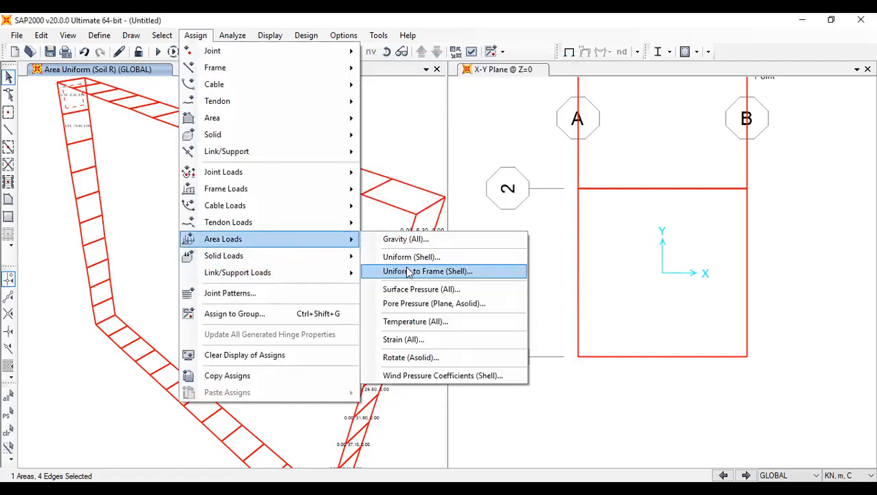
pyautogui.click(408, 272)
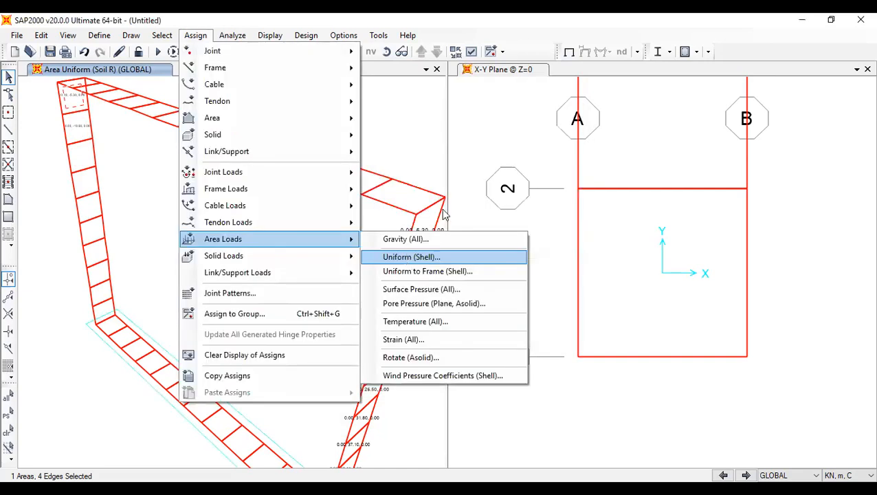
pyautogui.click(438, 257)
pyautogui.click(448, 153)
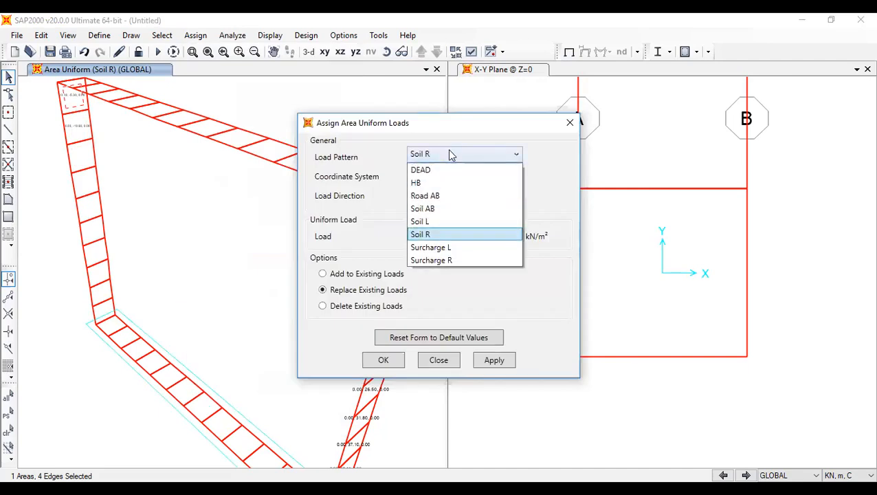
pyautogui.click(456, 222)
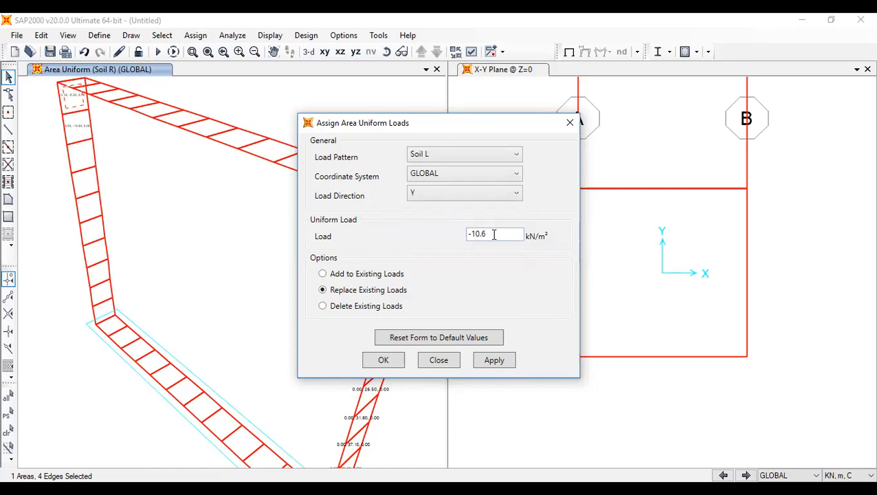
pyautogui.click(432, 155)
pyautogui.click(438, 236)
pyautogui.click(367, 307)
pyautogui.click(380, 362)
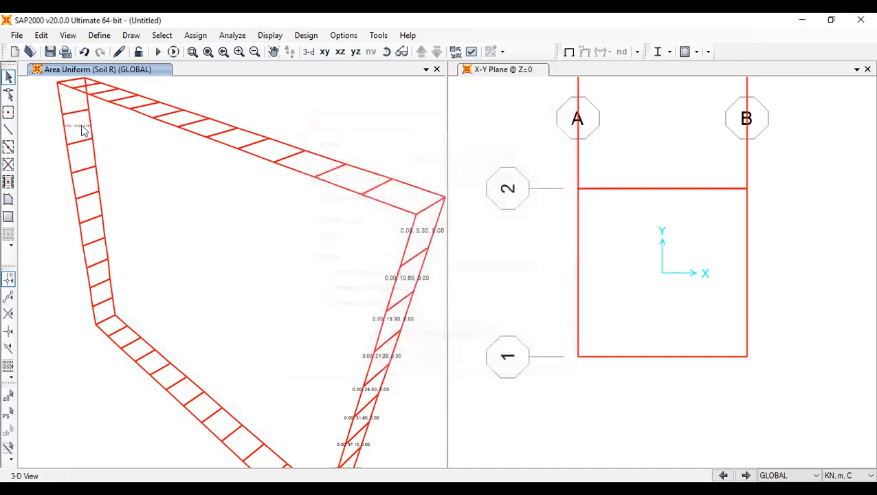
# Delete the existing Soil R uniform shell load from the second panel from the top of the opposite wall
pyautogui.click(82, 128)
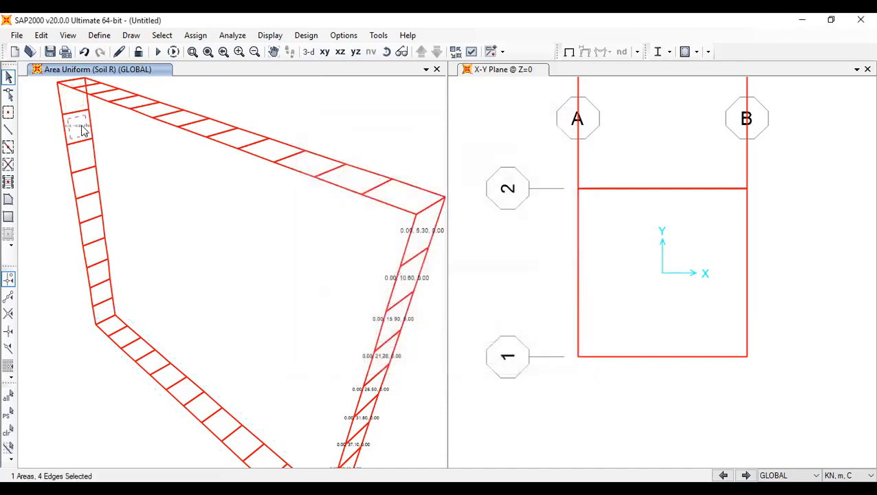
pyautogui.click(195, 35)
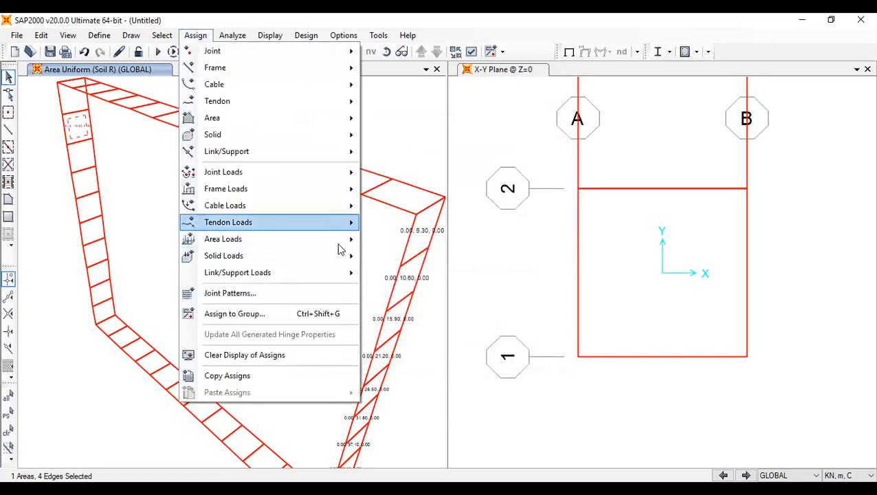
pyautogui.moveTo(340, 239)
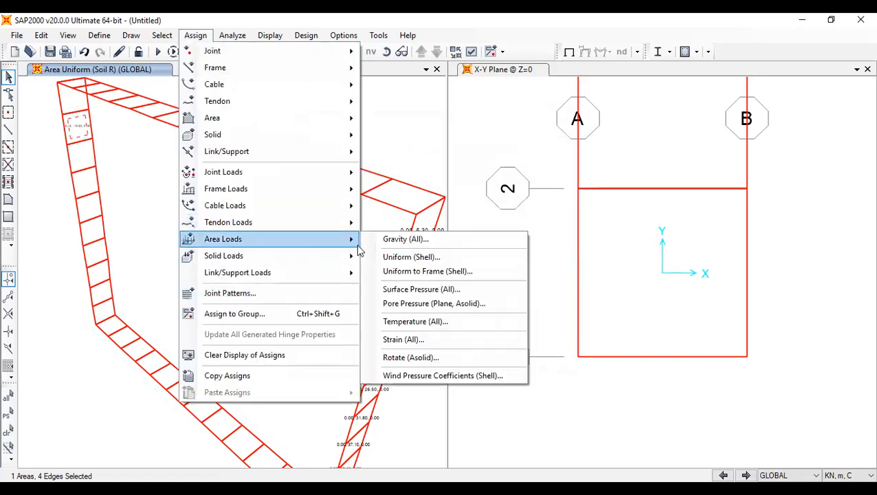
pyautogui.click(431, 258)
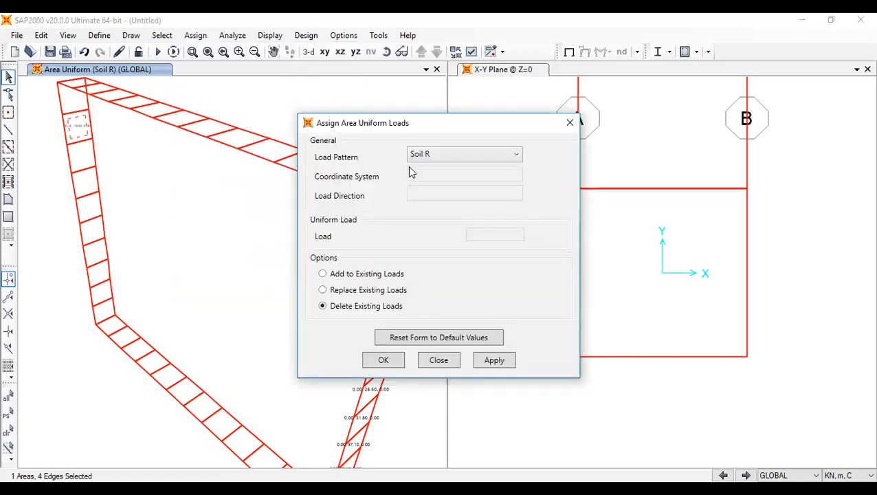
pyautogui.click(383, 360)
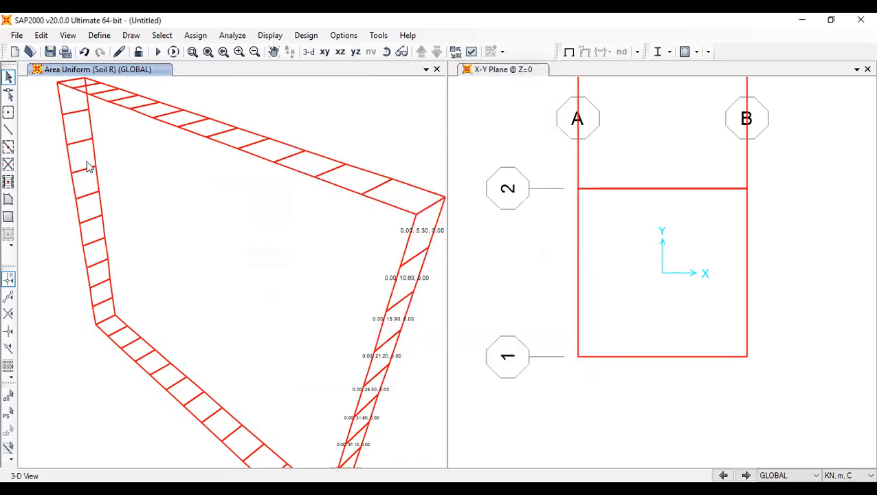
# Apply the deletion of existing Soil R uniform shell loads to the third panel from the top of the opposite wall
pyautogui.click(195, 35)
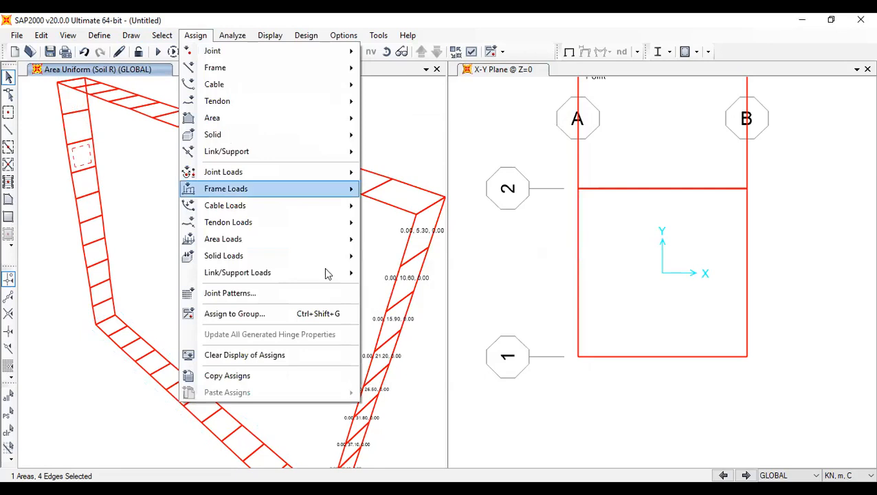
pyautogui.moveTo(304, 244)
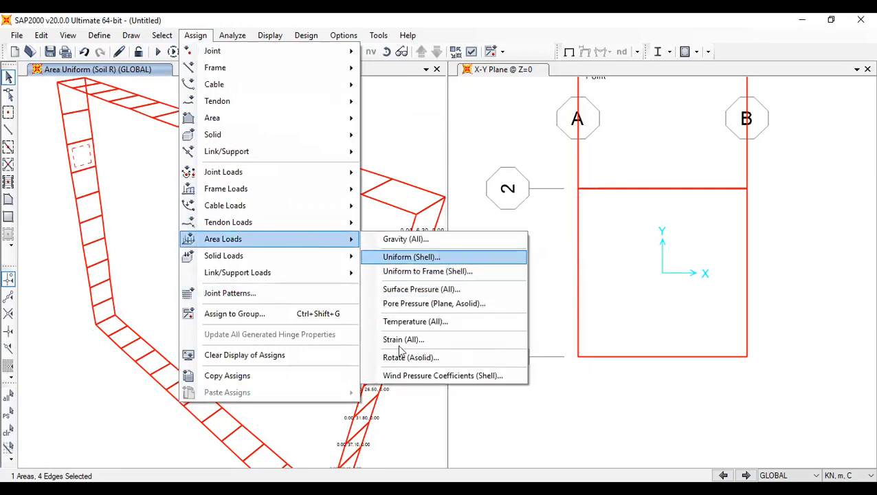
pyautogui.click(411, 257)
pyautogui.click(388, 360)
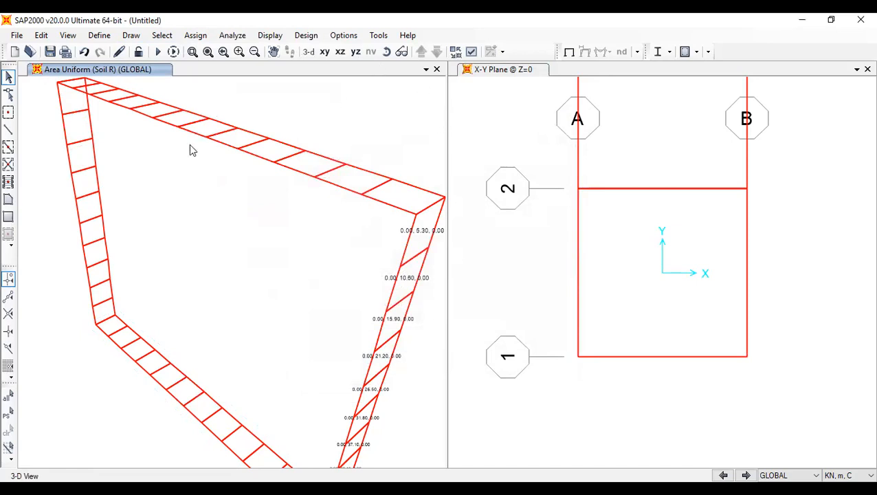
# Examine the Soil L uniform load values on the panels along the full height of the opposite wall
pyautogui.click(68, 106)
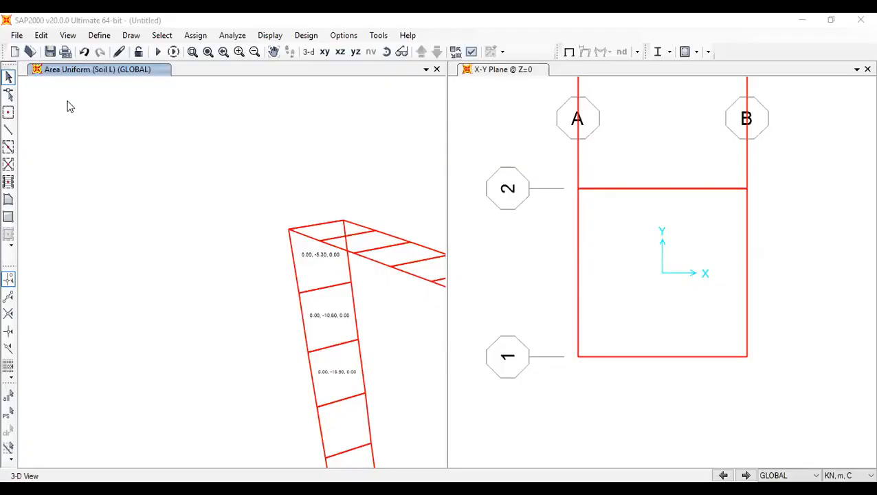
pyautogui.moveTo(417, 258); pyautogui.dragTo(340, 129, button='middle')
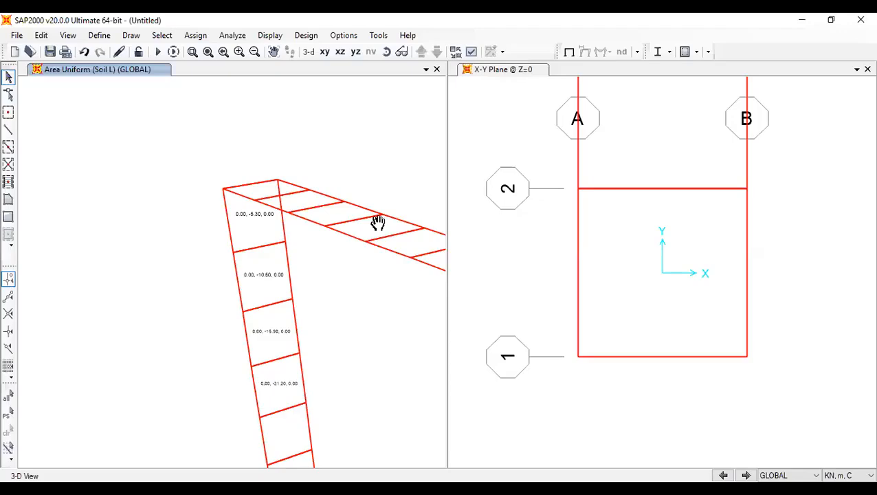
pyautogui.moveTo(378, 222); pyautogui.dragTo(329, 199, button='middle')
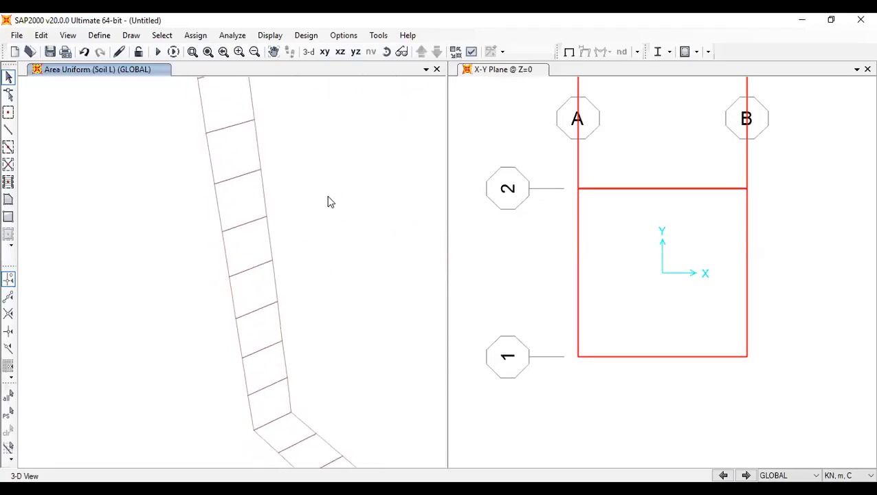
pyautogui.rightClick(253, 194)
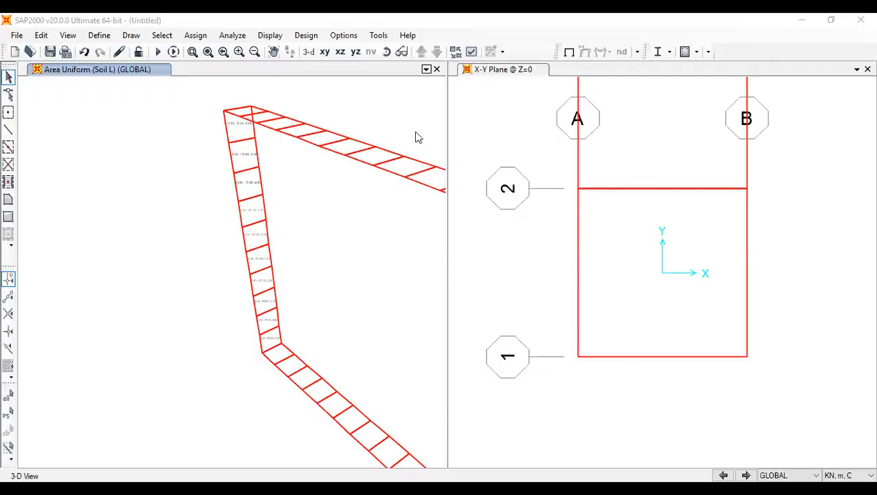
pyautogui.moveTo(424, 277); pyautogui.dragTo(238, 208, button='middle')
pyautogui.scroll(-3, 240, 209)
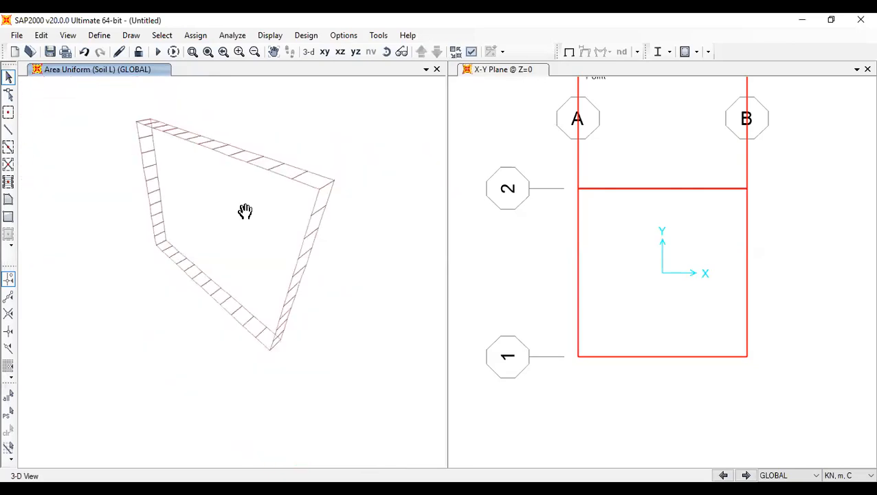
pyautogui.scroll(3, 321, 200)
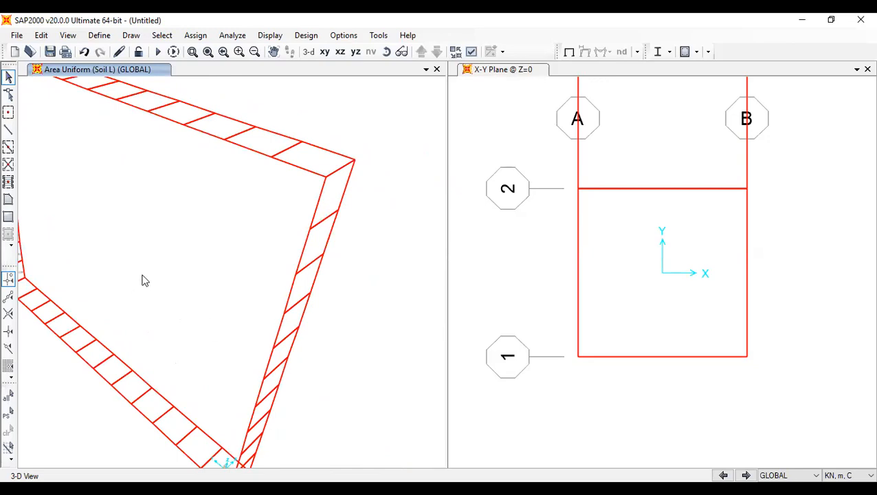
pyautogui.moveTo(218, 235); pyautogui.dragTo(466, 318, button='middle')
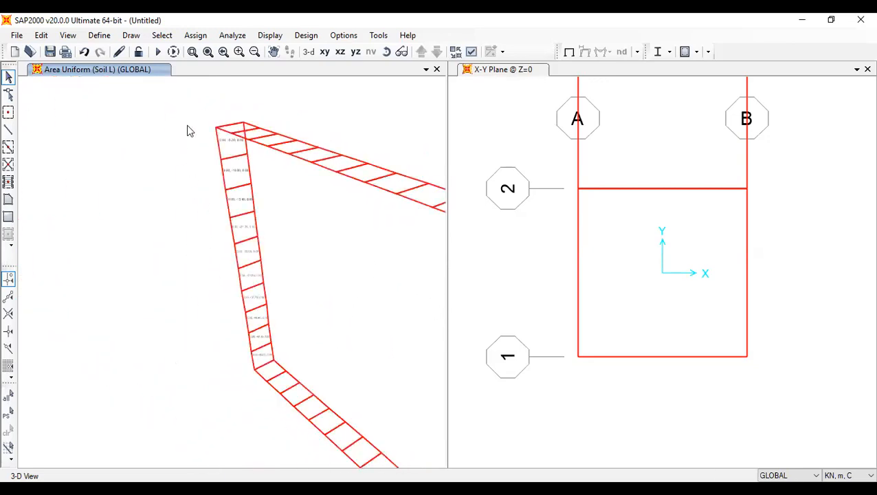
pyautogui.scroll(5, 256, 192)
pyautogui.moveTo(225, 143); pyautogui.dragTo(309, 229, button='middle')
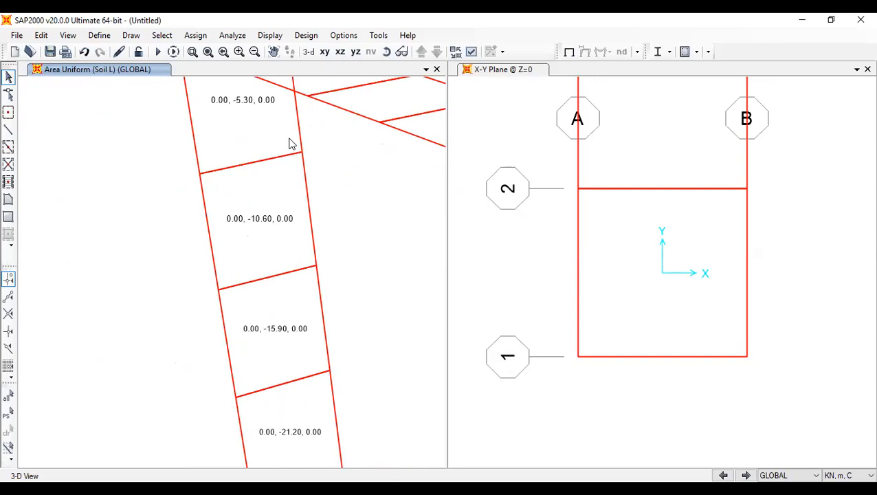
pyautogui.scroll(-2, 289, 143)
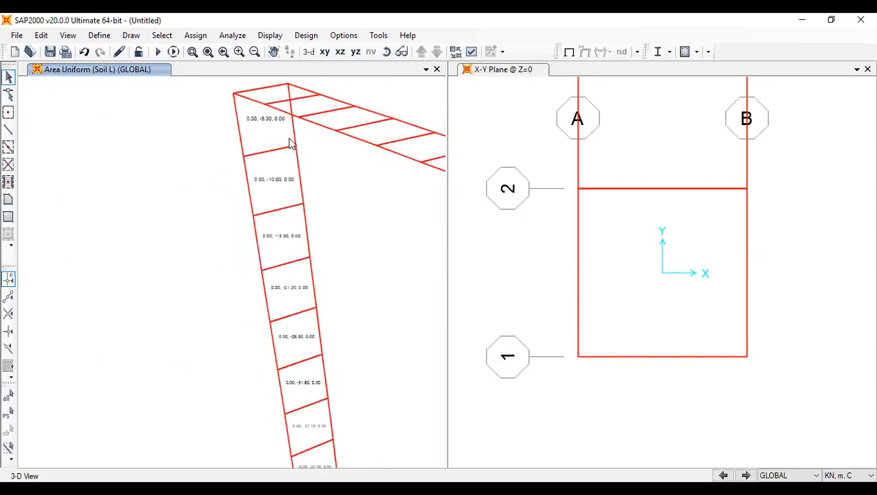
pyautogui.scroll(-3, 289, 143)
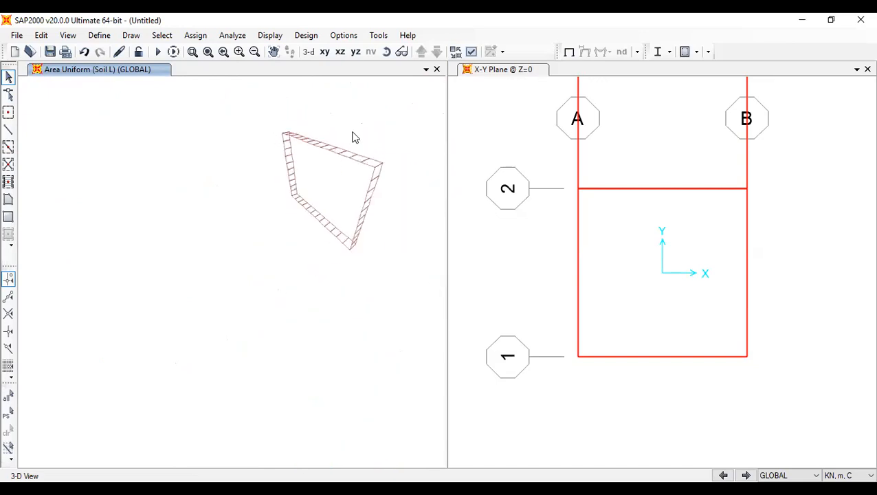
pyautogui.scroll(1, 289, 136)
pyautogui.scroll(1, 289, 136)
pyautogui.scroll(2, 237, 168)
pyautogui.scroll(1, 221, 162)
pyautogui.scroll(1, 174, 154)
pyautogui.click(156, 158)
pyautogui.click(195, 35)
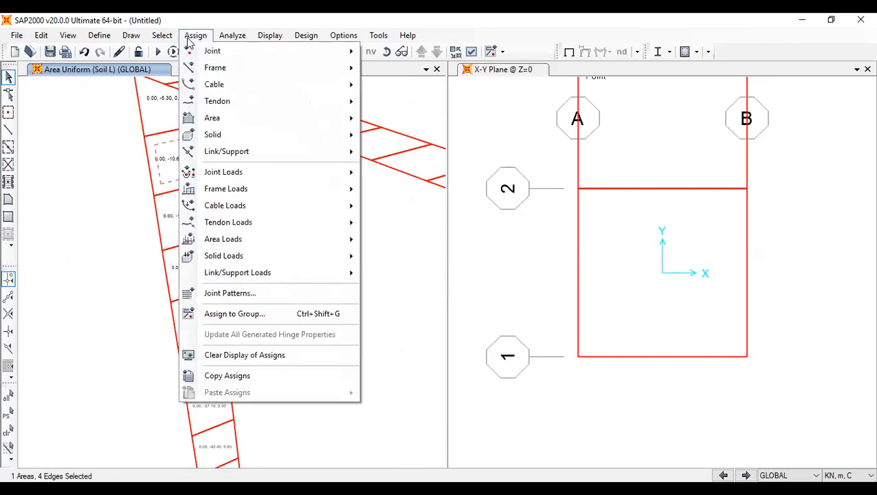
pyautogui.moveTo(343, 256)
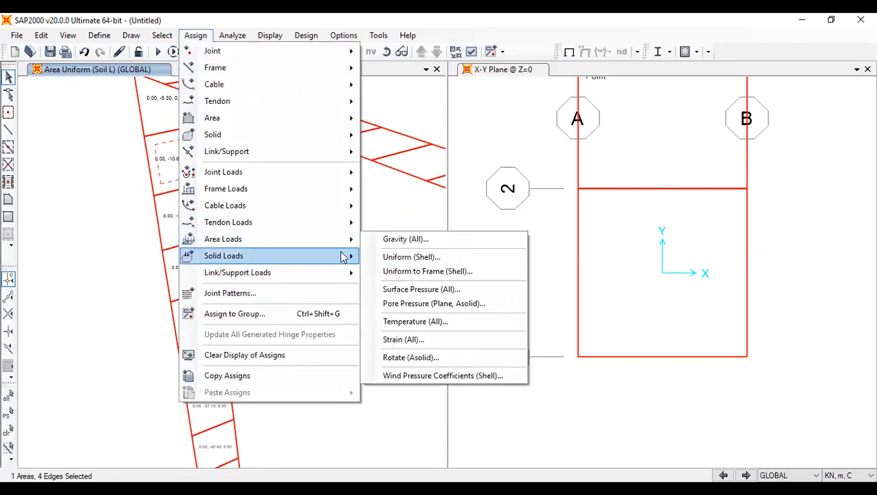
pyautogui.moveTo(344, 239)
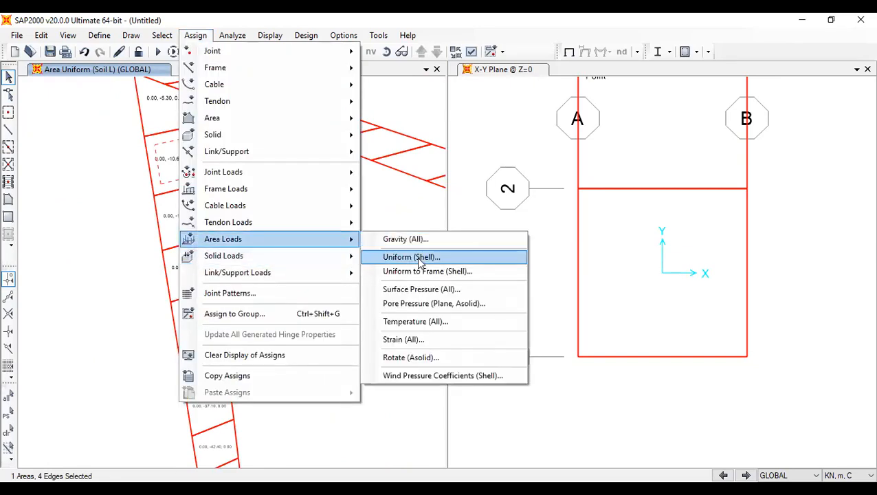
pyautogui.click(419, 258)
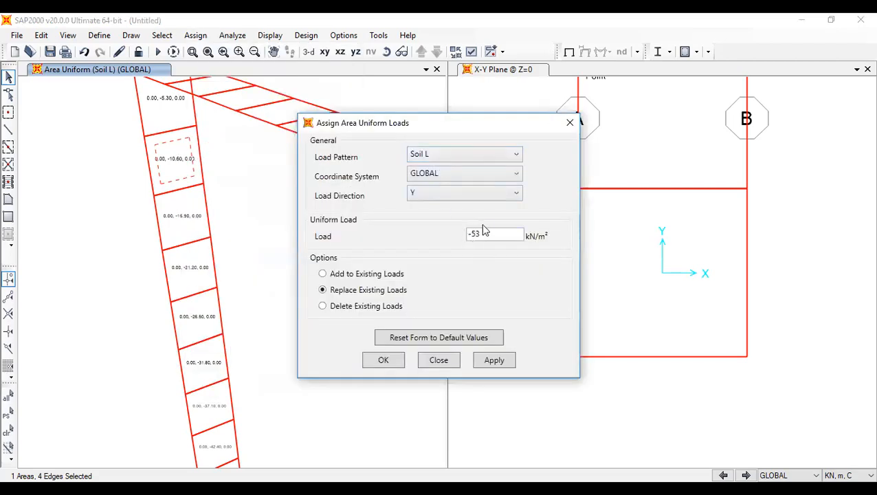
pyautogui.moveTo(483, 233); pyautogui.dragTo(465, 235)
pyautogui.click(569, 122)
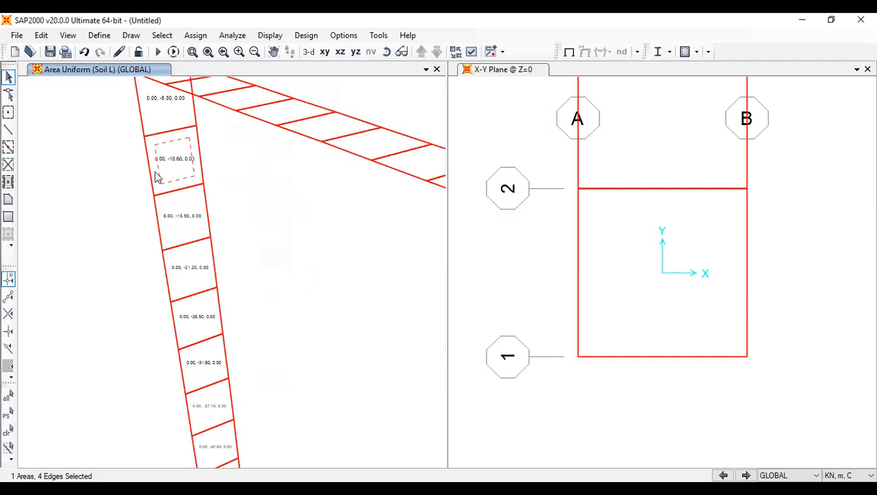
# Assign a uniform shell load of -14 kN/m² in the Z direction under Soil AB to all panels of the top slab, replacing existing loads
pyautogui.scroll(-3, 258, 197)
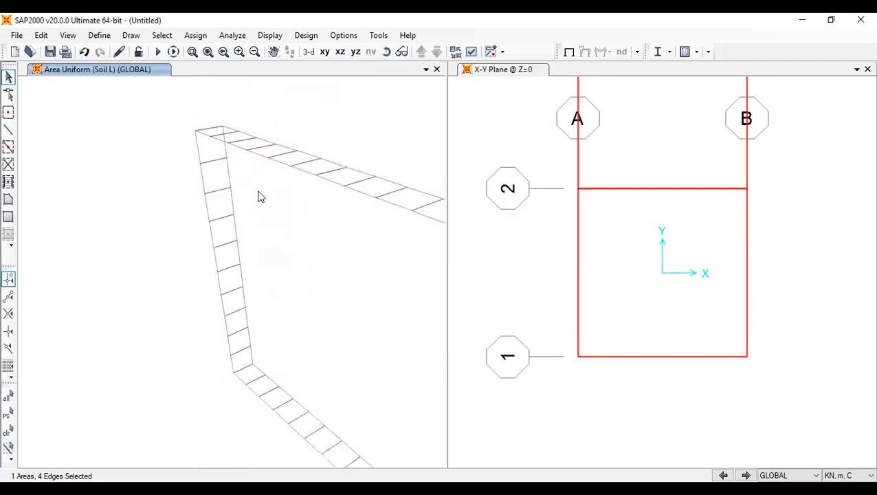
pyautogui.keyDown('shift'); pyautogui.moveTo(295, 272); pyautogui.dragTo(254, 263, button='middle'); pyautogui.keyUp('shift')
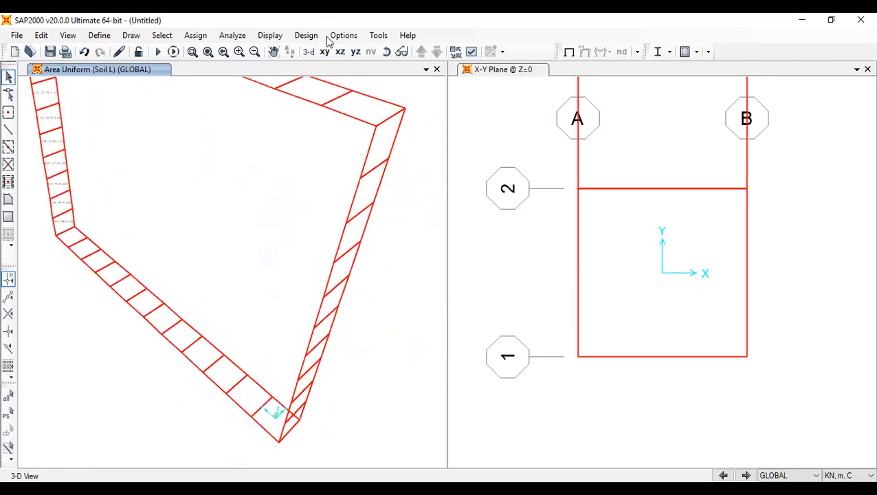
pyautogui.keyDown('shift'); pyautogui.moveTo(291, 132); pyautogui.dragTo(329, 294, button='middle'); pyautogui.keyUp('shift')
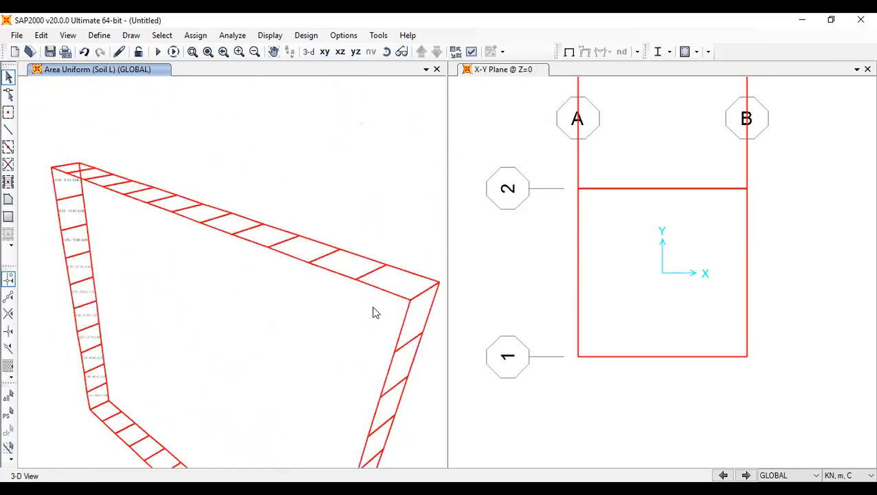
pyautogui.moveTo(377, 306); pyautogui.dragTo(114, 132)
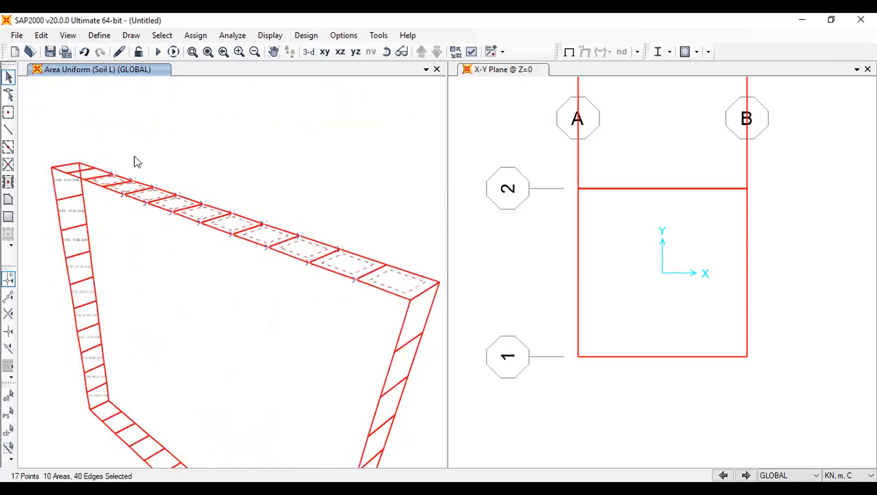
pyautogui.scroll(3, 95, 184)
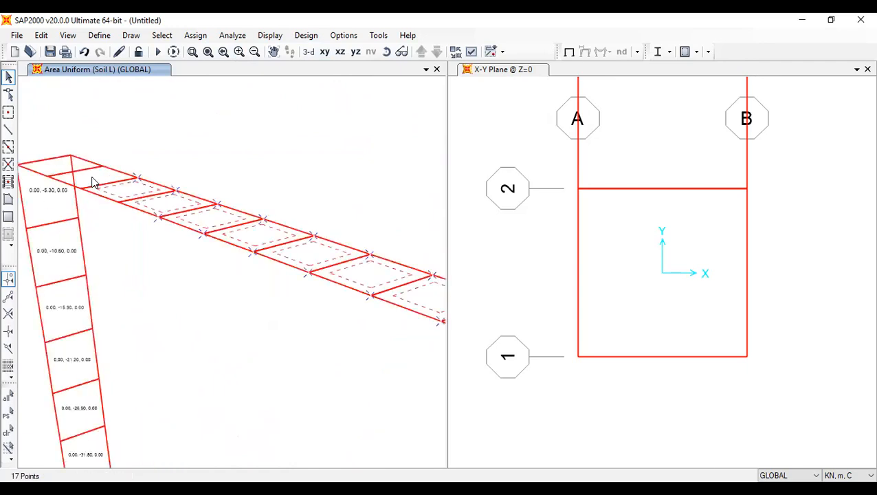
pyautogui.click(82, 168)
pyautogui.click(63, 161)
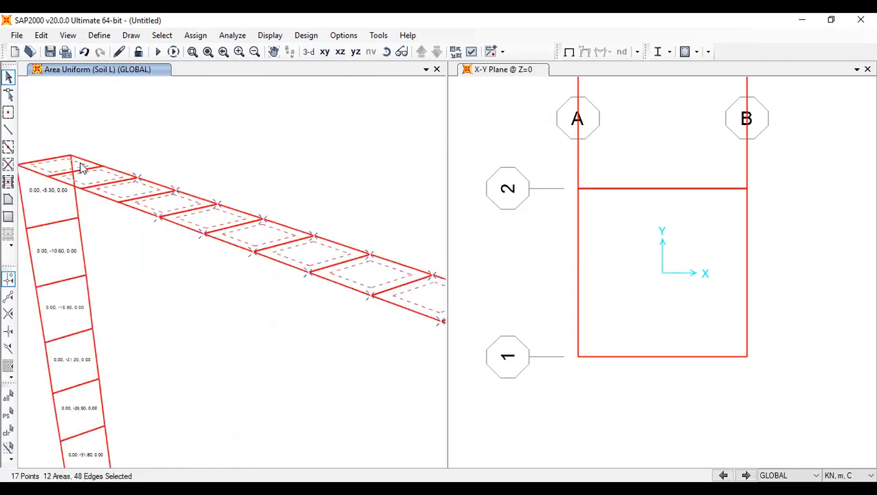
pyautogui.click(196, 36)
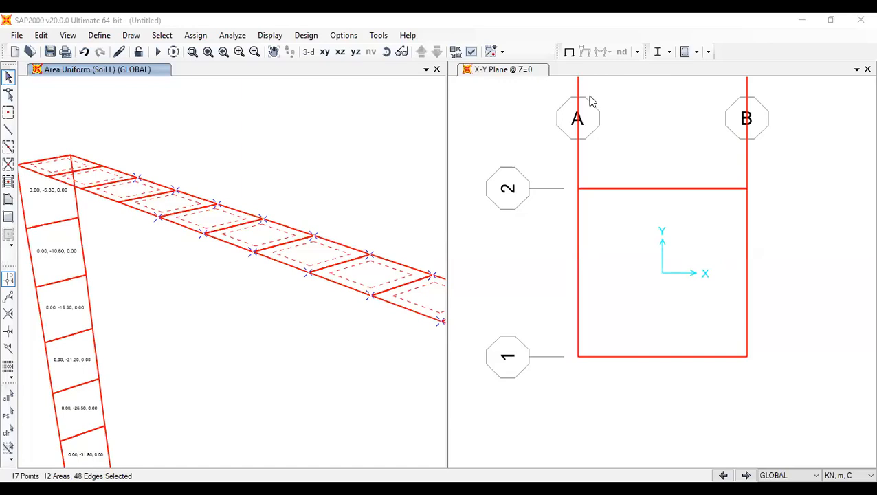
pyautogui.scroll(-2, 169, 219)
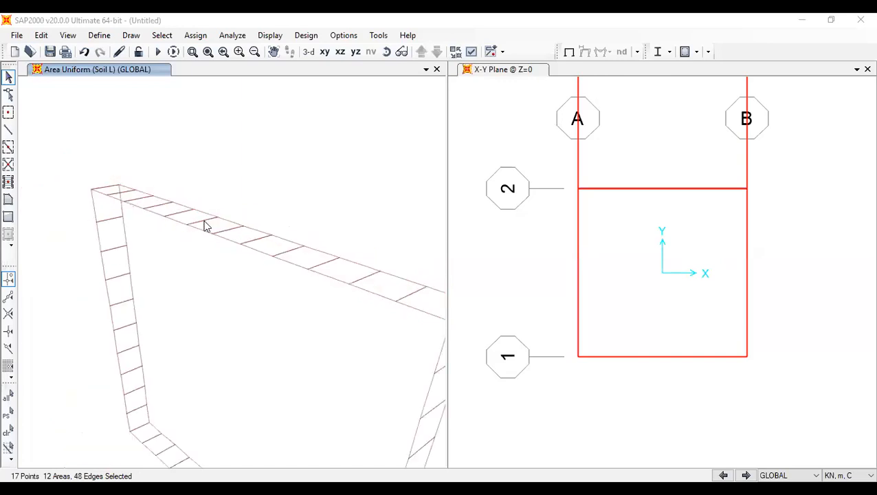
pyautogui.moveTo(268, 343); pyautogui.dragTo(229, 343, button='middle')
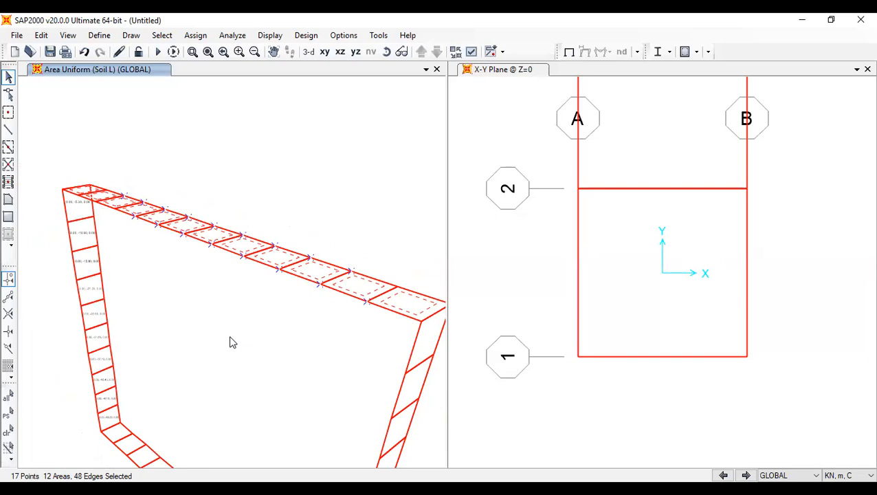
pyautogui.click(195, 35)
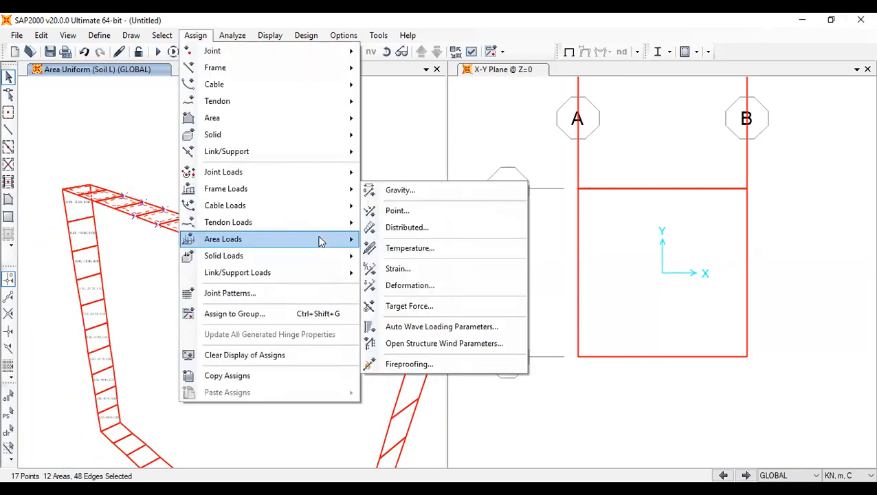
pyautogui.moveTo(323, 239)
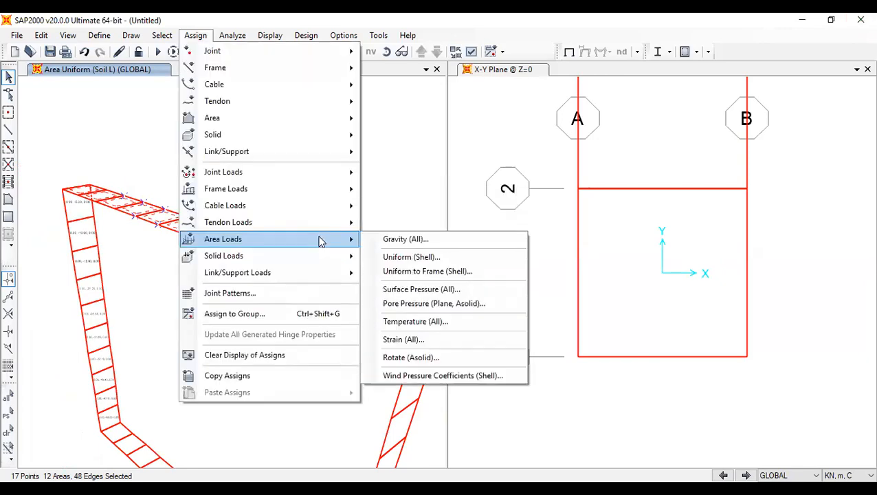
pyautogui.click(403, 262)
pyautogui.click(464, 154)
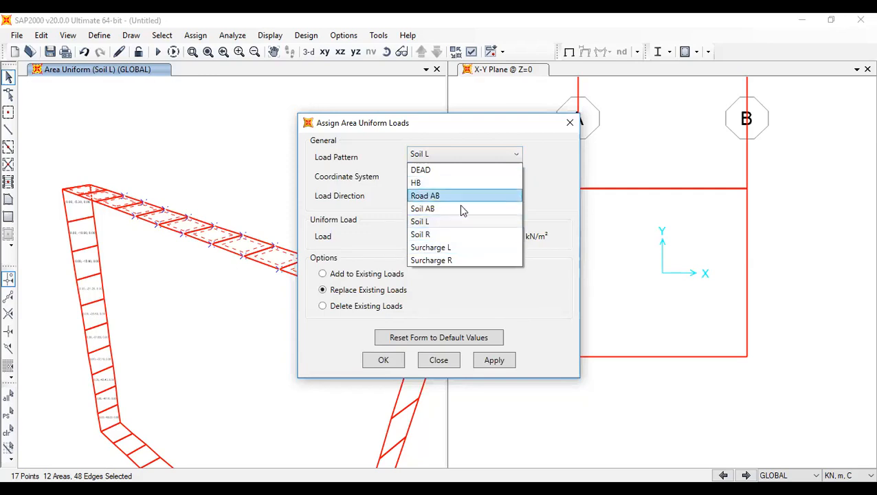
pyautogui.click(462, 209)
pyautogui.click(445, 196)
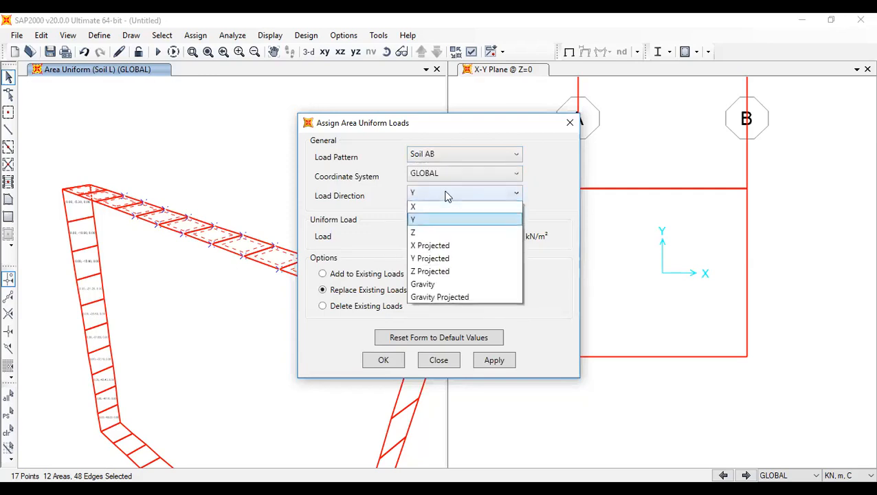
pyautogui.click(436, 232)
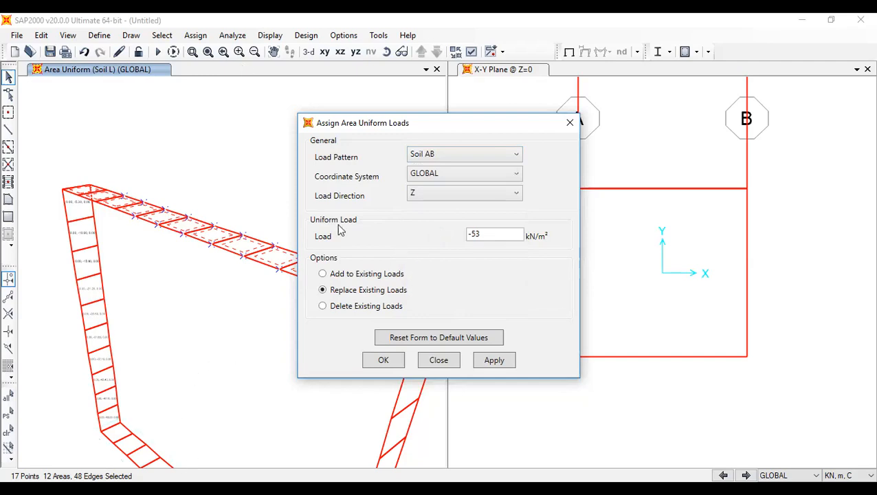
pyautogui.doubleClick(467, 237)
pyautogui.write('-14')
pyautogui.click(383, 360)
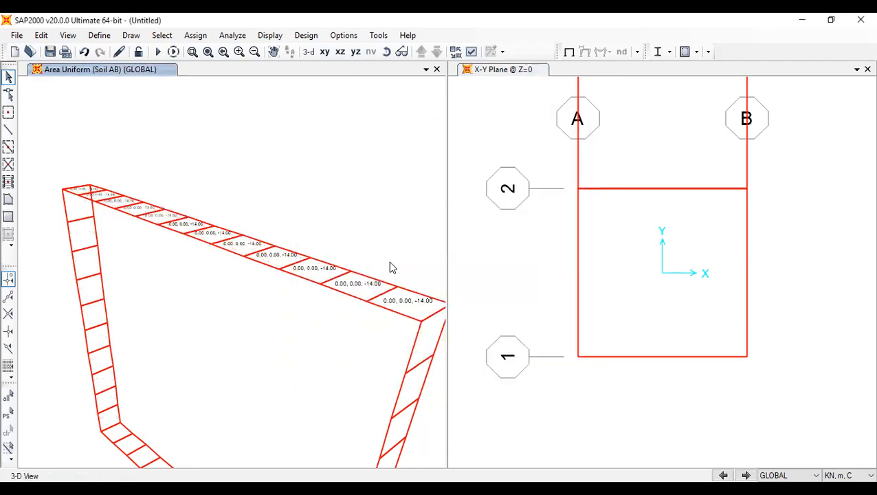
# Assign a uniform shell load of -4.4 kN/m² in the Z direction under Road AB to all panels of the top slab
pyautogui.moveTo(400, 341); pyautogui.dragTo(308, 178)
pyautogui.moveTo(158, 132); pyautogui.dragTo(118, 133)
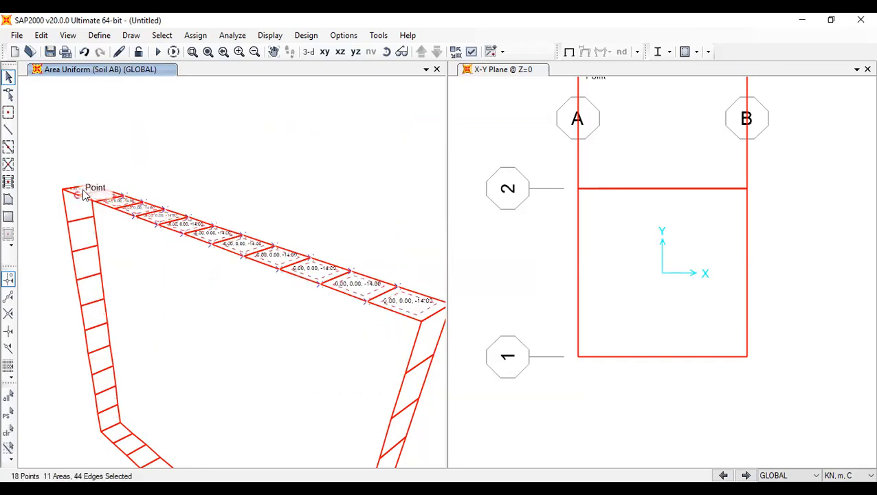
pyautogui.scroll(4, 87, 190)
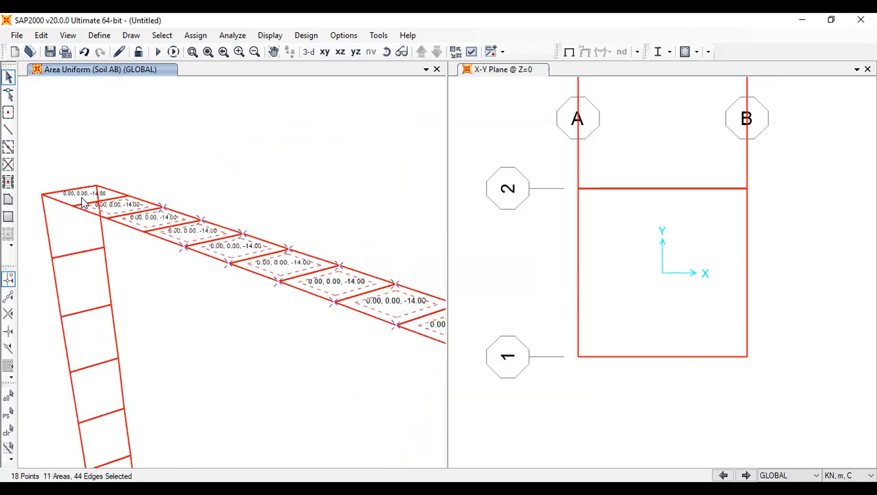
pyautogui.click(81, 199)
pyautogui.scroll(-2, 230, 227)
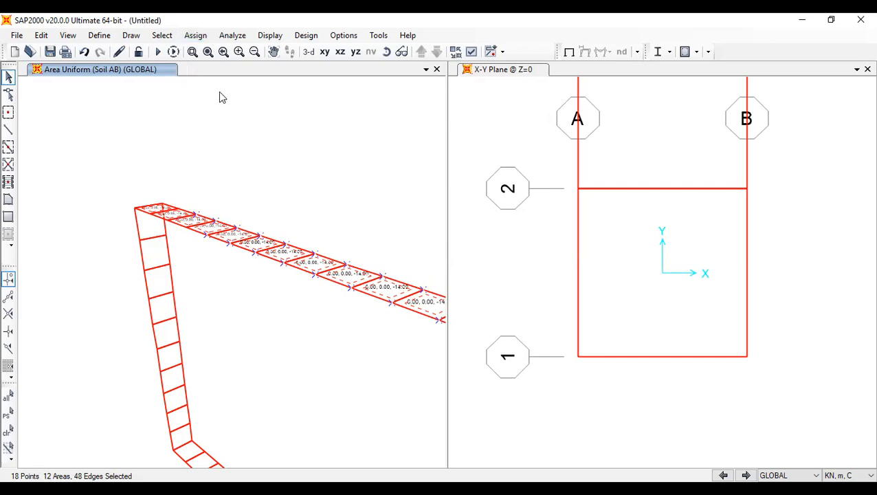
pyautogui.click(195, 35)
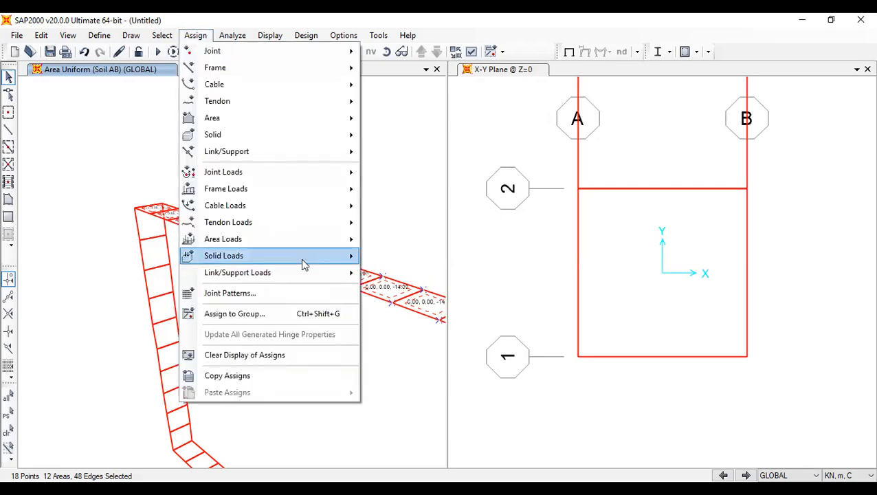
pyautogui.moveTo(302, 253)
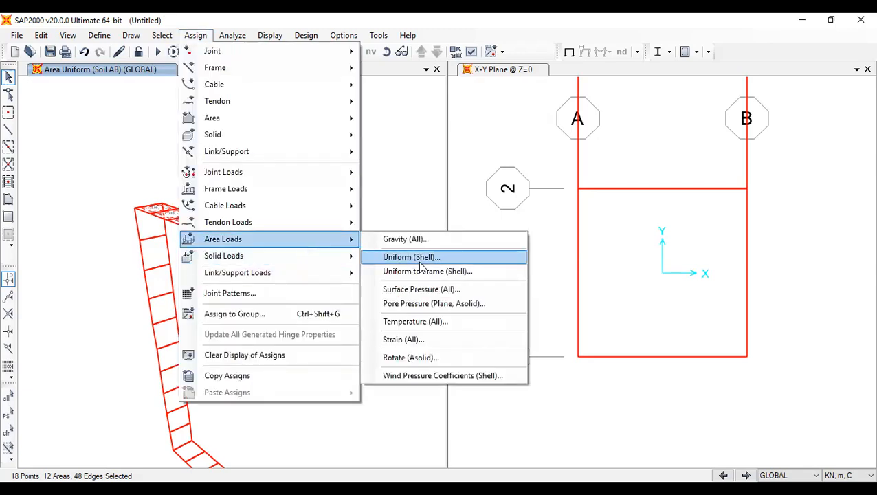
pyautogui.press('Return')
pyautogui.click(447, 155)
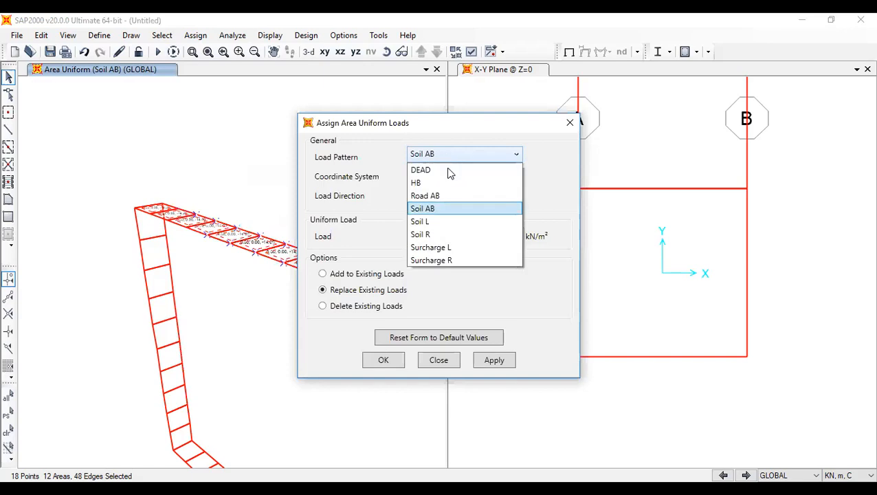
pyautogui.click(450, 194)
pyautogui.doubleClick(475, 235)
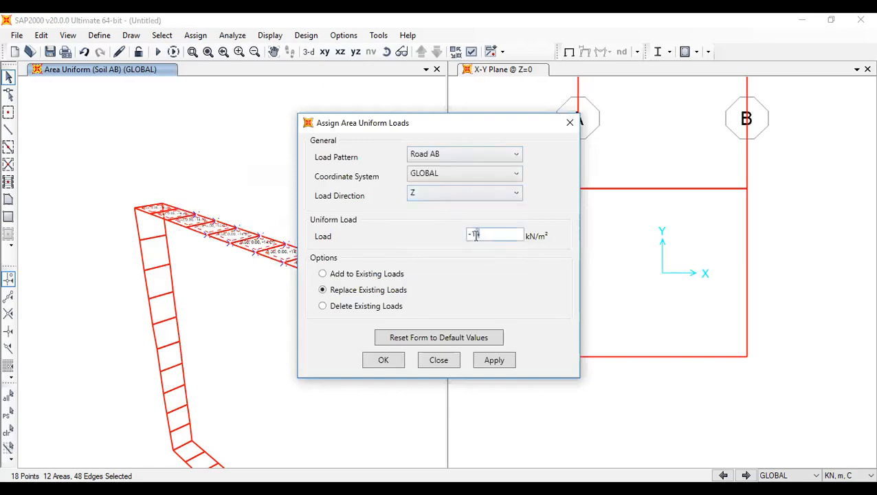
pyautogui.write('4.4')
pyautogui.click(388, 361)
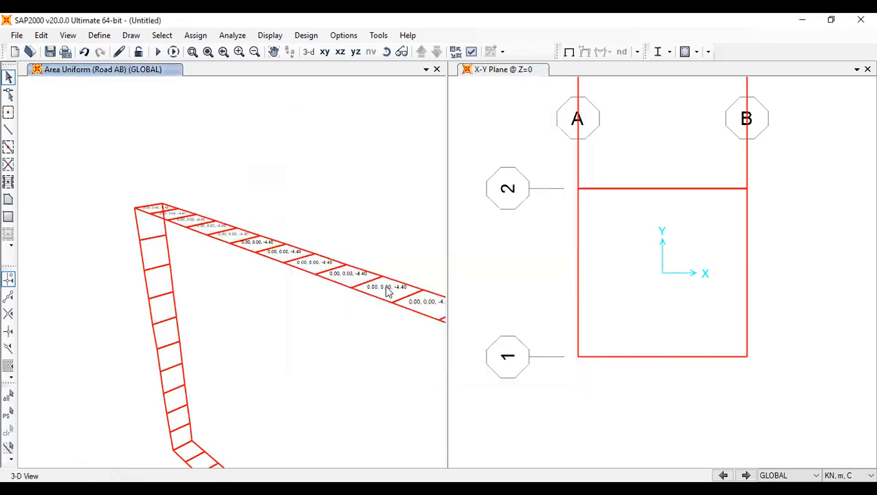
# Assign a uniform shell load of 7.2 kN/m² in the Y direction under Surcharge R to all panels of the wall at the origin
pyautogui.scroll(3, 387, 282)
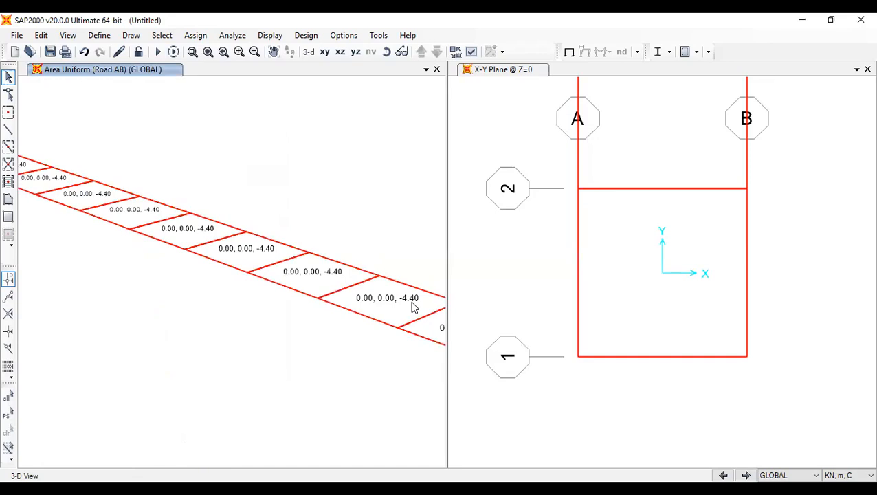
pyautogui.scroll(-3, 414, 307)
pyautogui.scroll(-3, 413, 302)
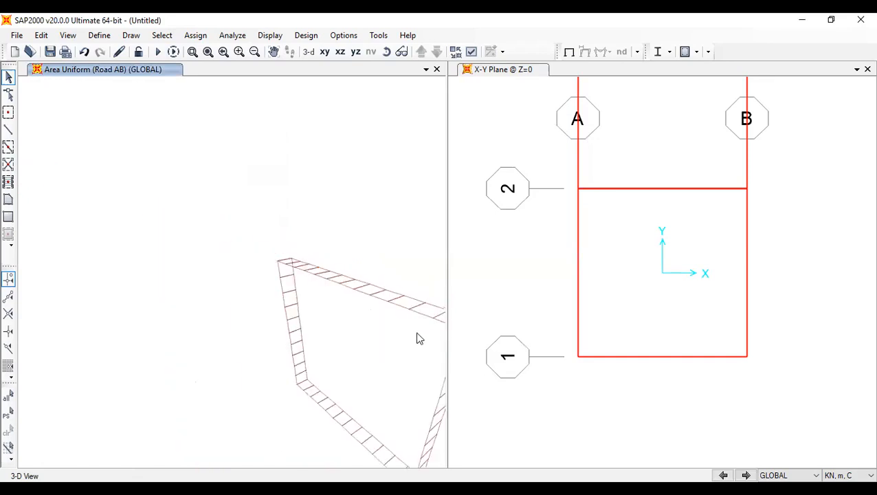
pyautogui.moveTo(421, 339); pyautogui.dragTo(221, 216, button='middle')
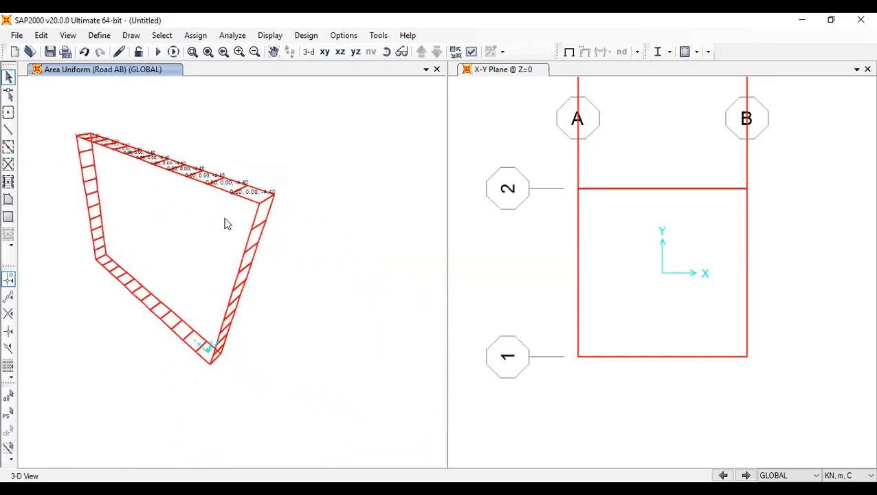
pyautogui.click(385, 51)
pyautogui.moveTo(274, 364); pyautogui.dragTo(349, 303)
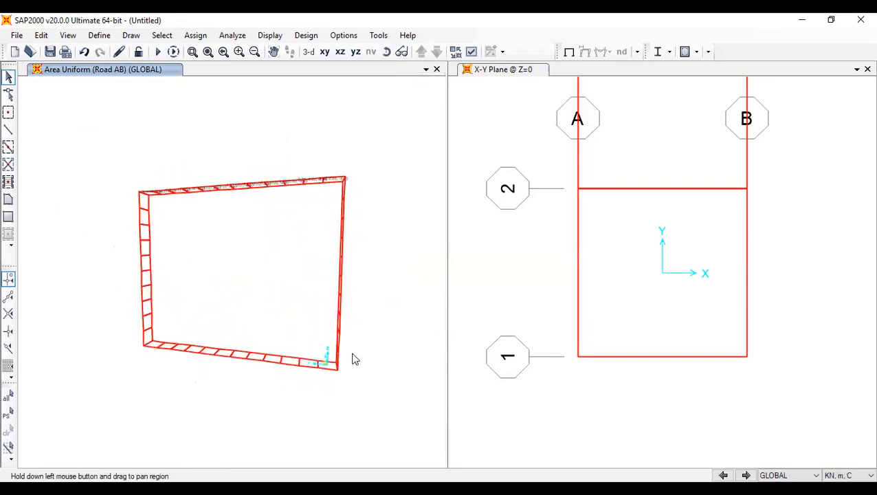
pyautogui.moveTo(349, 353); pyautogui.dragTo(328, 188)
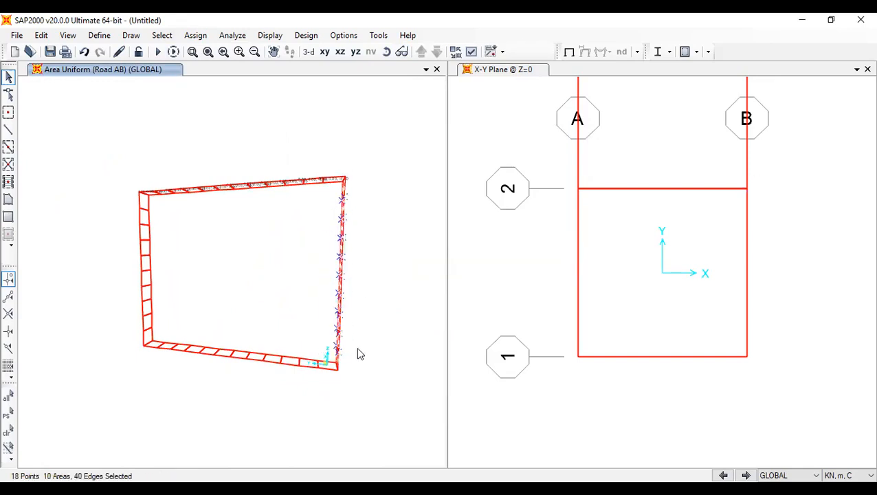
pyautogui.click(385, 53)
pyautogui.moveTo(392, 229); pyautogui.dragTo(306, 288)
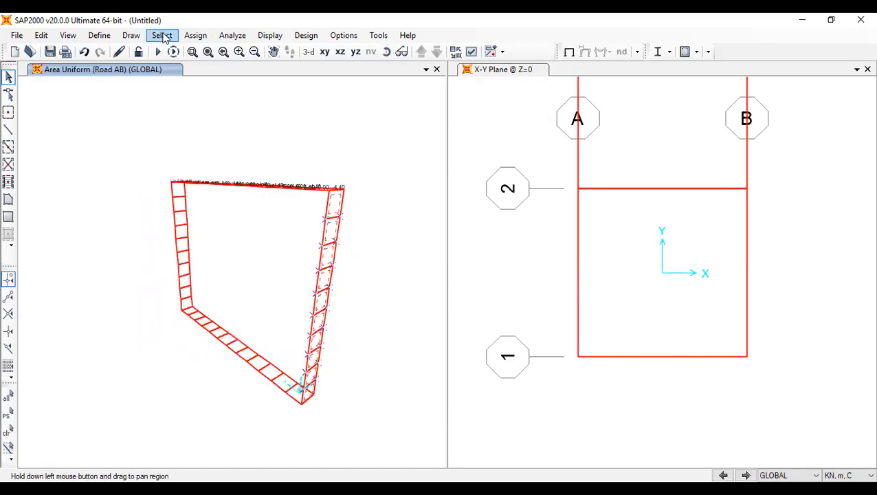
pyautogui.click(191, 36)
pyautogui.moveTo(330, 246)
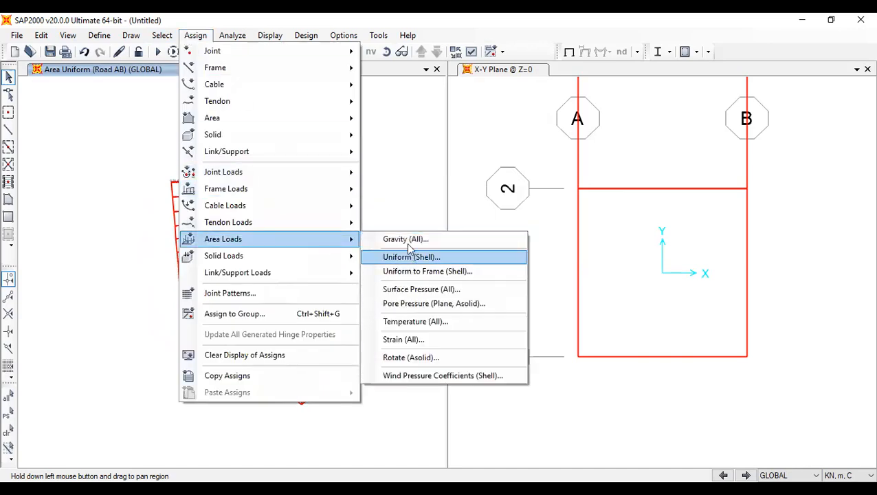
pyautogui.click(412, 260)
pyautogui.click(436, 156)
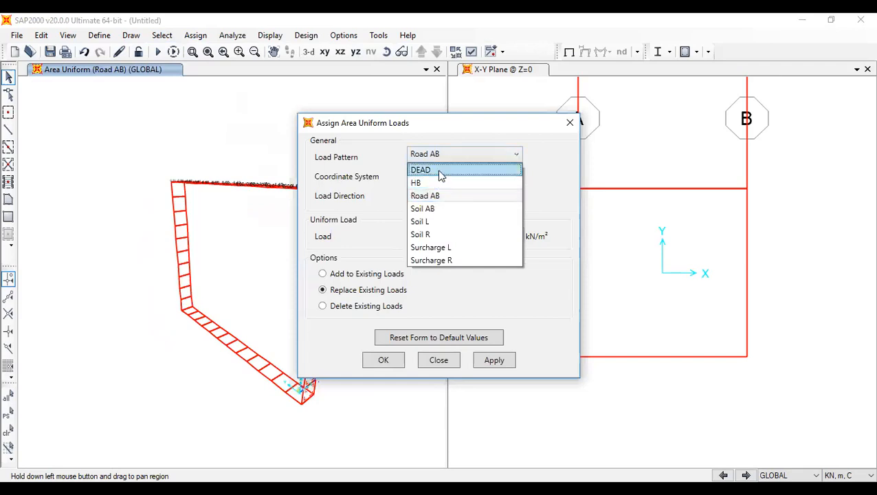
pyautogui.click(442, 260)
pyautogui.doubleClick(470, 235)
pyautogui.write('hhhhhhhhhhhhhhh')
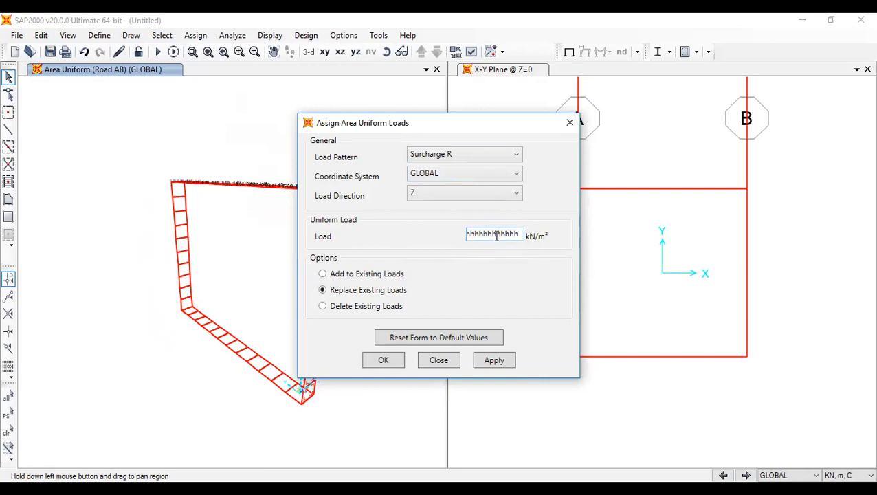
pyautogui.moveTo(520, 234); pyautogui.dragTo(353, 226)
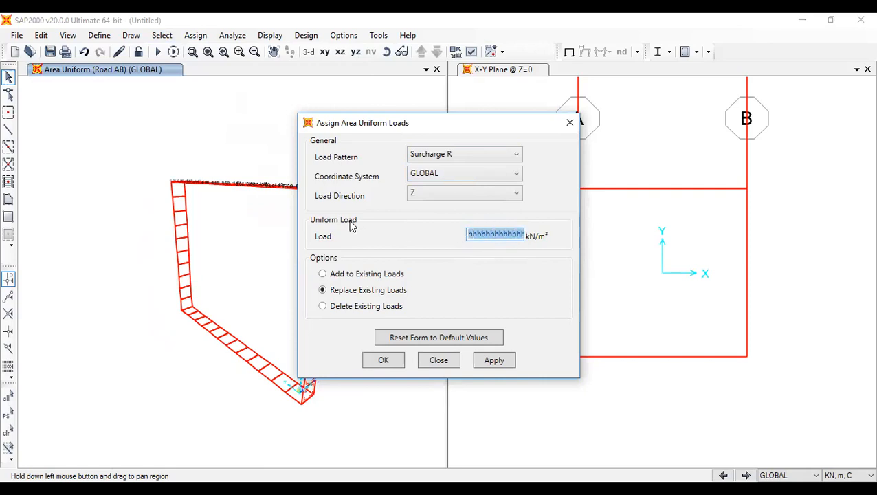
pyautogui.press('BackSpace')
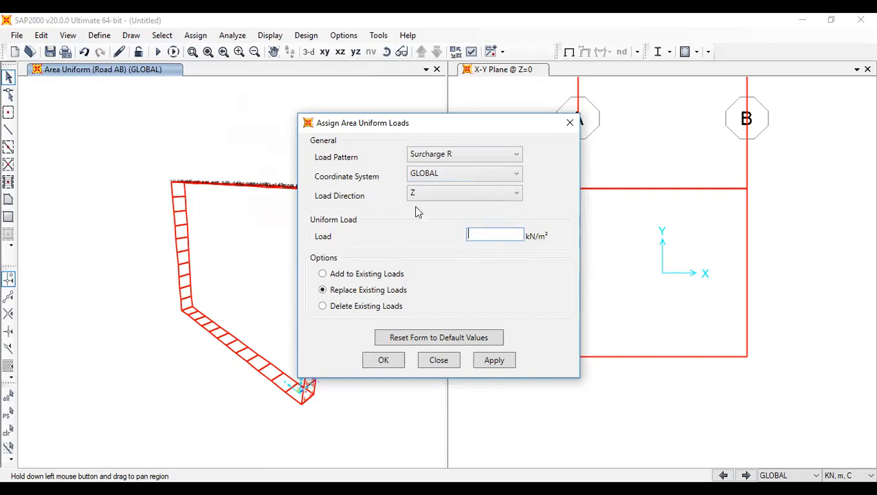
pyautogui.click(452, 192)
pyautogui.click(453, 223)
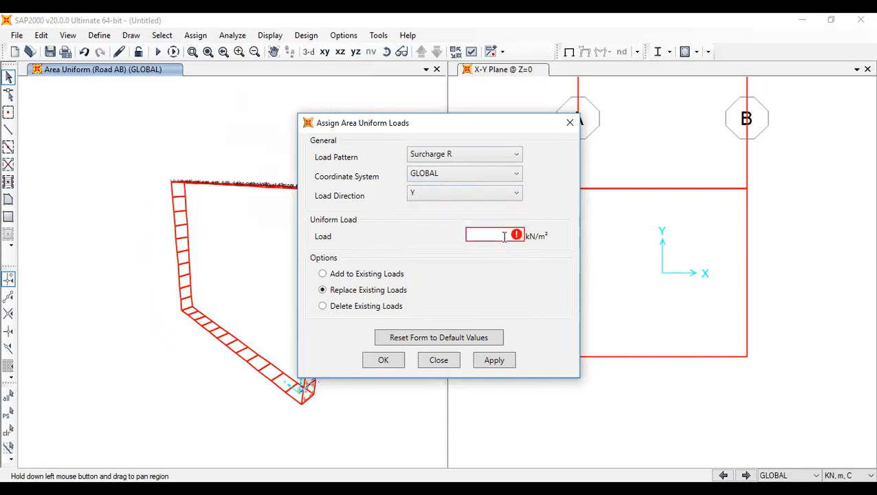
pyautogui.write('7.2')
pyautogui.click(490, 194)
pyautogui.click(519, 189)
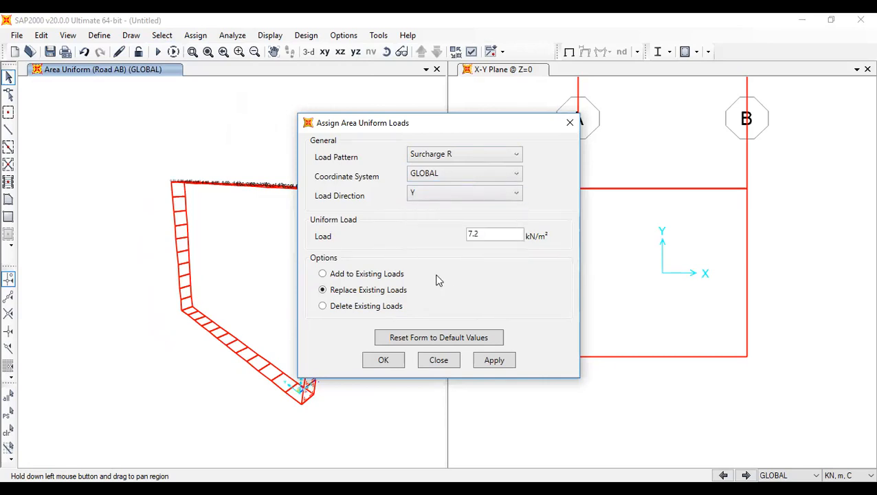
pyautogui.click(396, 363)
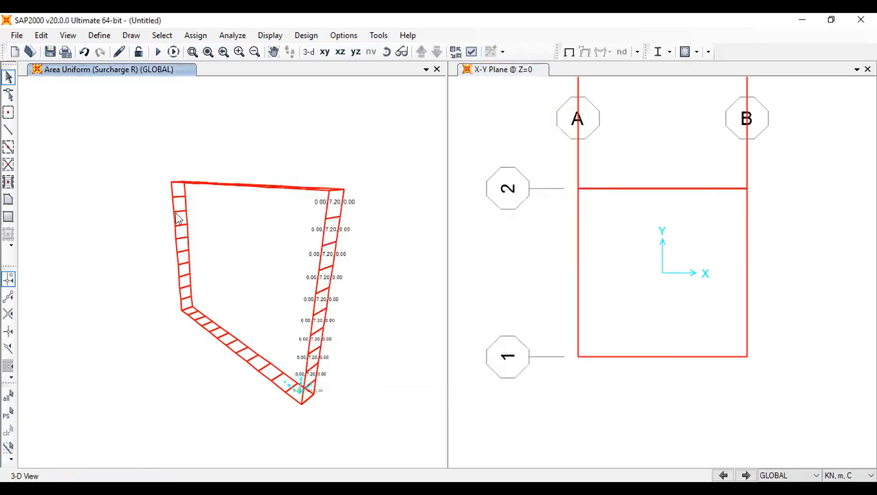
# Assign a uniform shell load of -7.2 kN/m² in the Y direction under Surcharge L to all panels of the opposite wall
pyautogui.moveTo(204, 303); pyautogui.dragTo(135, 195)
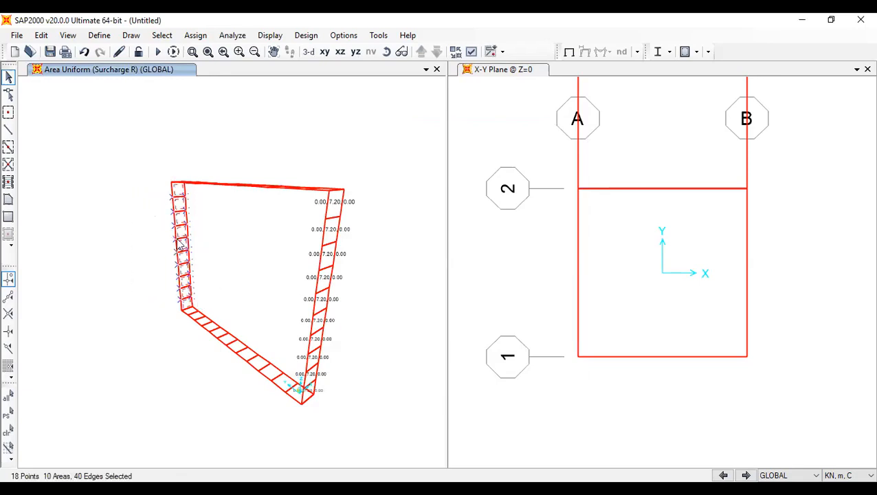
pyautogui.scroll(3, 189, 316)
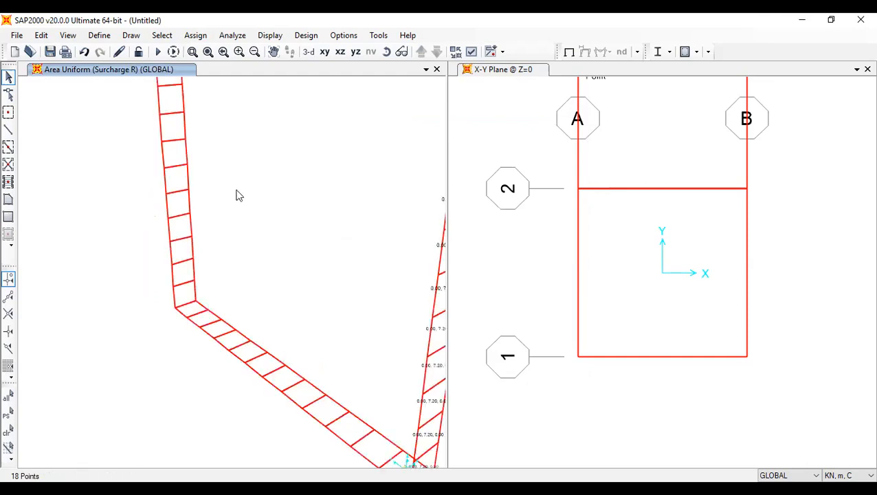
pyautogui.moveTo(248, 194); pyautogui.dragTo(249, 273, button='middle')
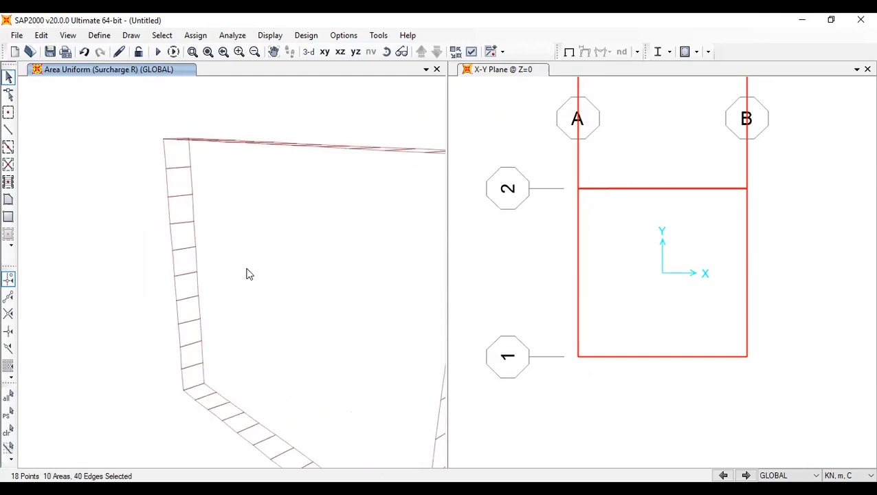
pyautogui.click(193, 35)
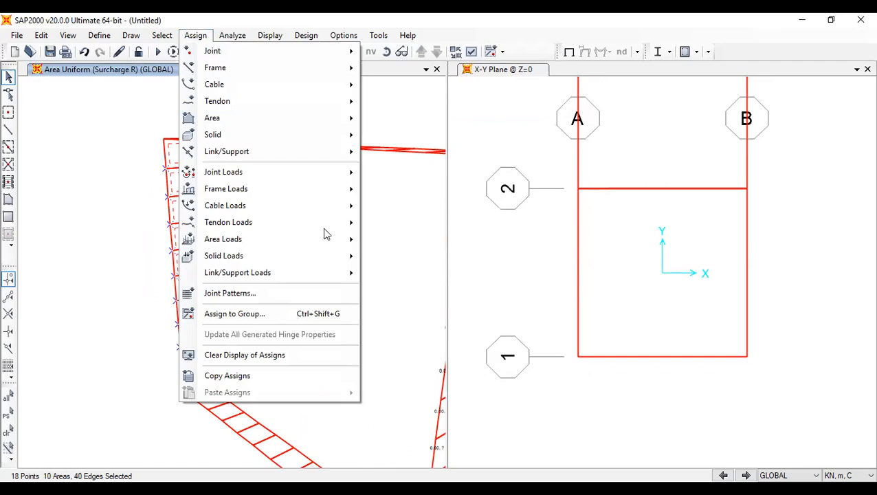
pyautogui.moveTo(333, 239)
pyautogui.click(418, 256)
pyautogui.click(427, 155)
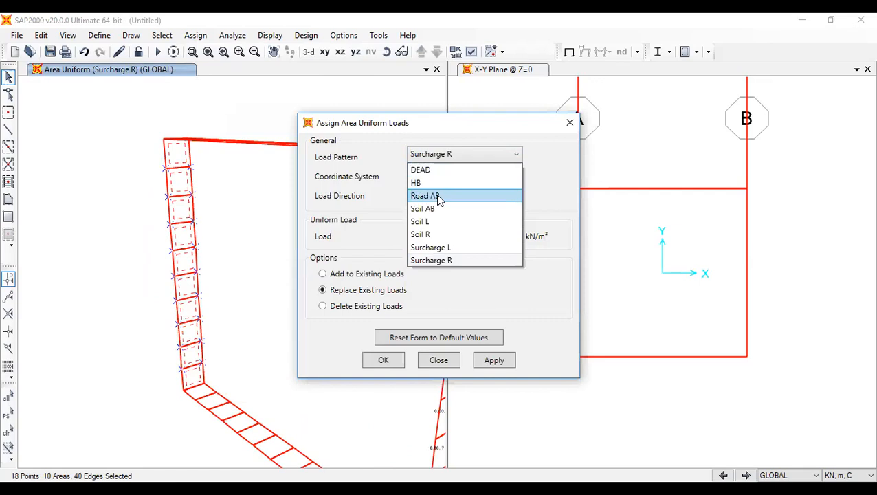
pyautogui.click(439, 248)
pyautogui.click(469, 235)
pyautogui.write('-7.2')
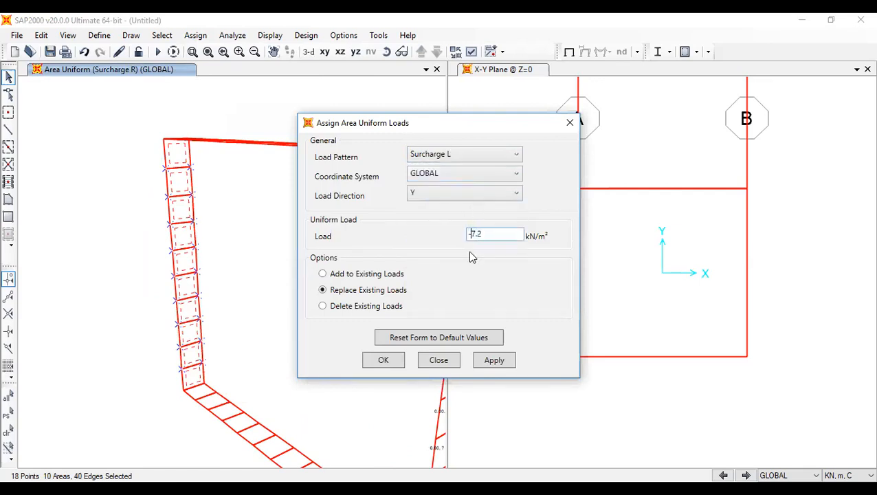
pyautogui.click(398, 360)
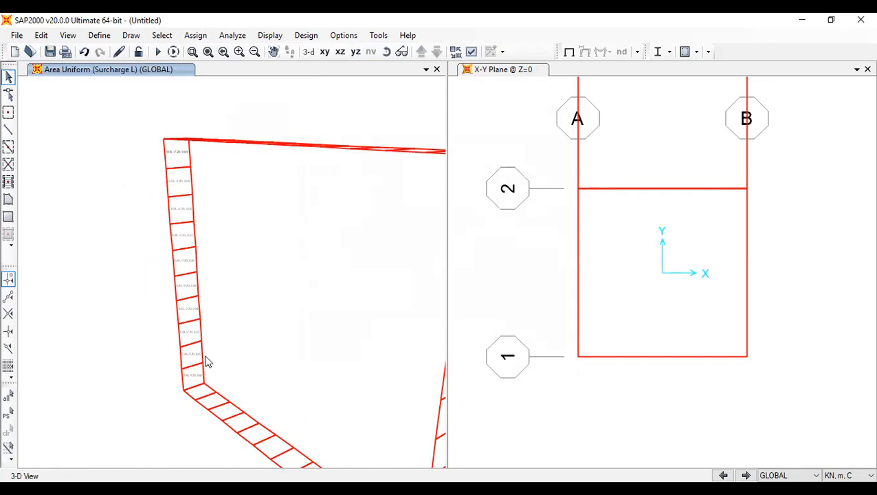
pyautogui.scroll(3, 174, 206)
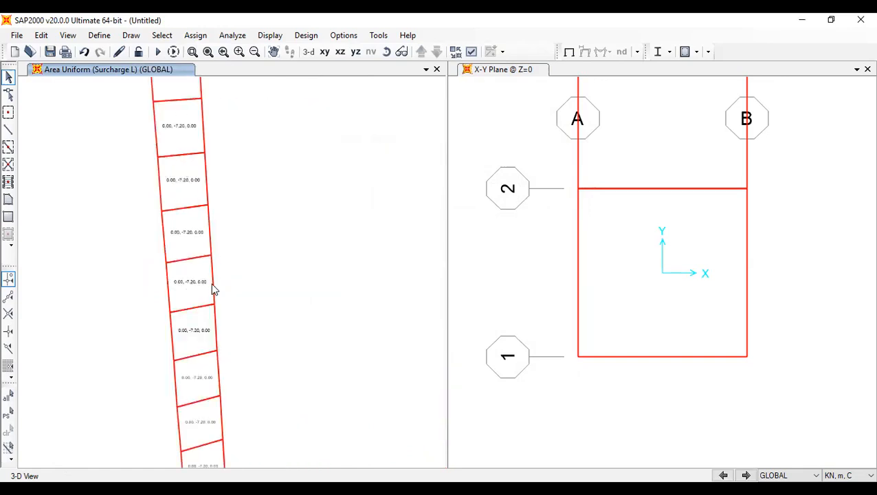
pyautogui.scroll(2, 212, 289)
pyautogui.scroll(-5, 212, 290)
pyautogui.scroll(2, 265, 332)
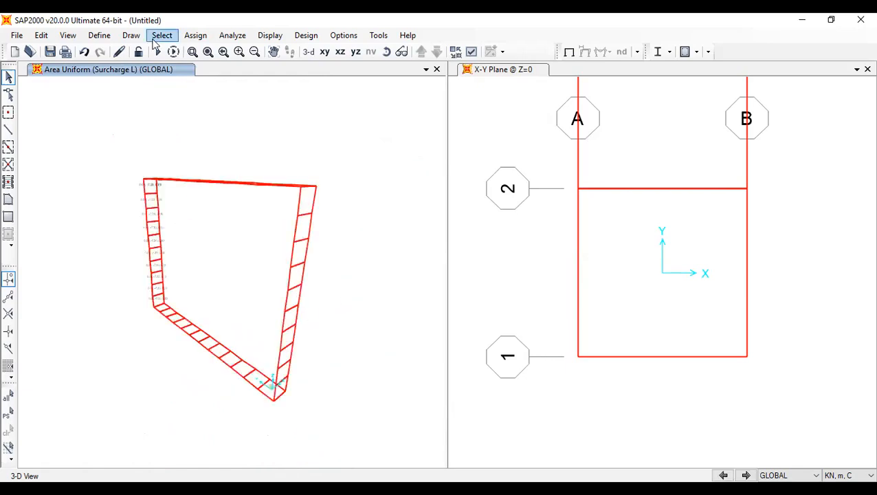
# Save the model as Box culvert in the 5fc72bbda32aef135cfcf95a folder inside Downloads
pyautogui.click(16, 35)
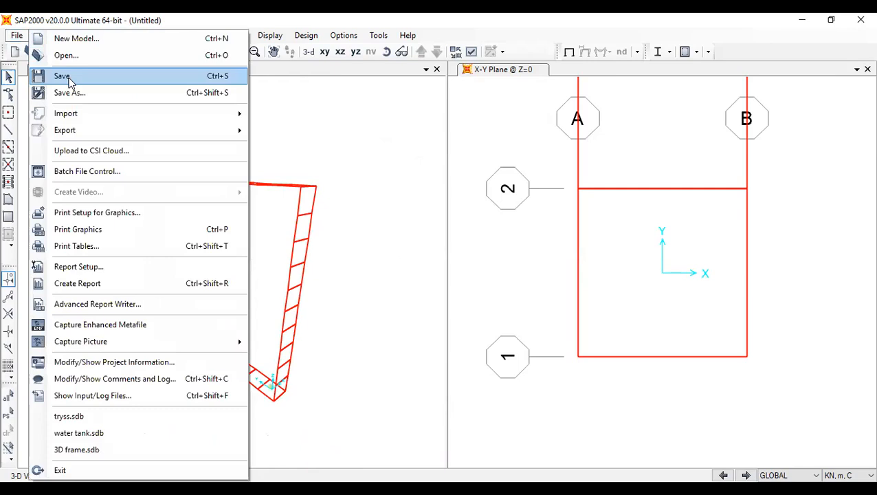
pyautogui.click(69, 76)
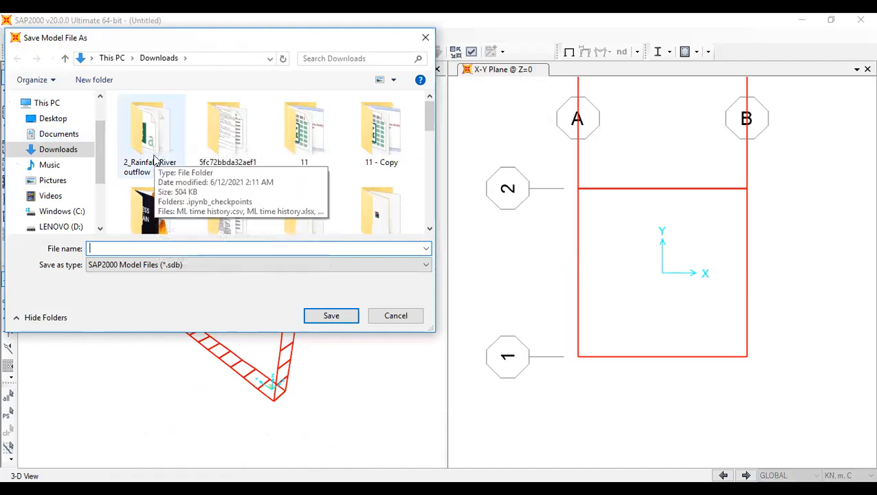
pyautogui.doubleClick(239, 141)
pyautogui.click(162, 250)
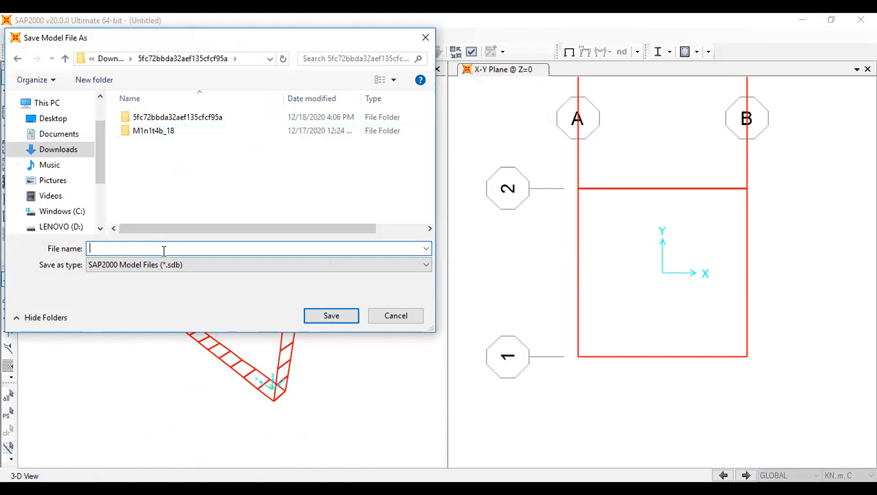
pyautogui.write('Box culvert')
pyautogui.click(326, 318)
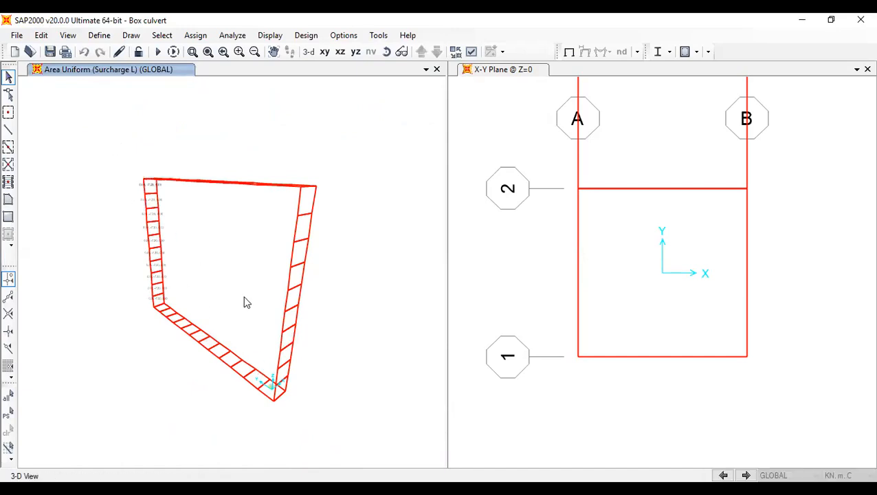
# Replicate the entire box strip linearly 11 times with increments dx 0.5, dy 0 and dz 0, keeping the original objects
pyautogui.moveTo(100, 103); pyautogui.dragTo(347, 439)
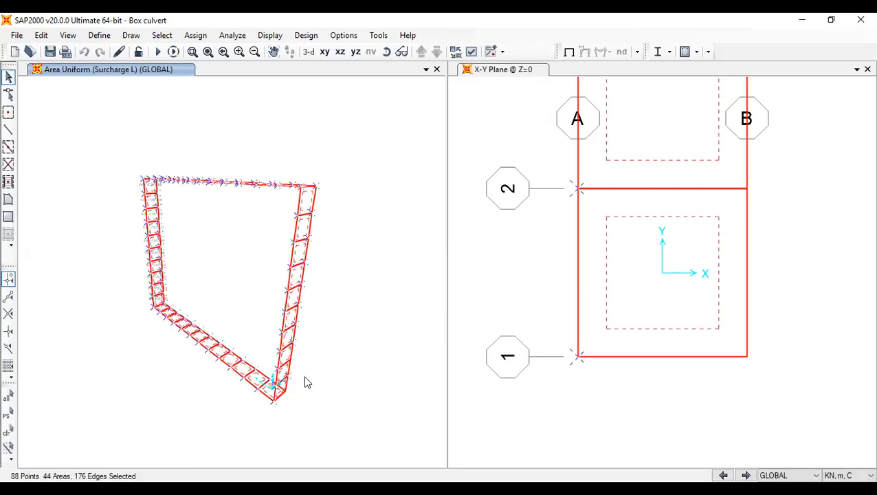
pyautogui.hotkey('ctrl', 'r')
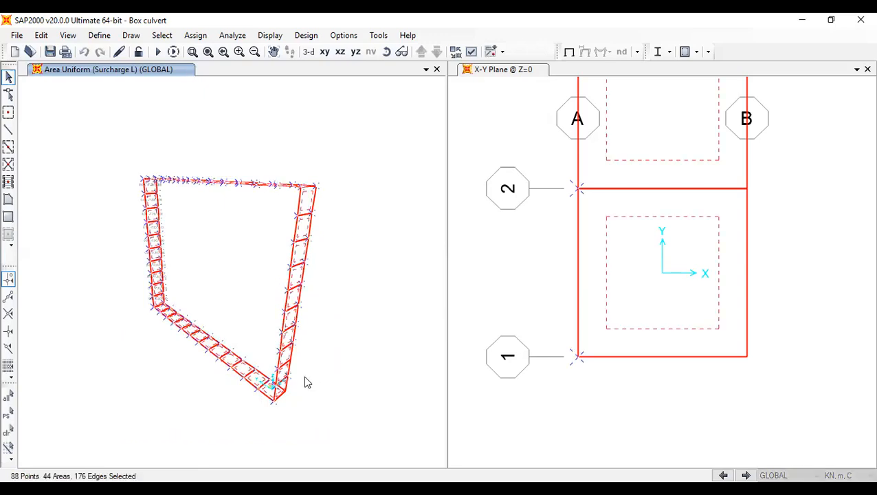
pyautogui.doubleClick(354, 193)
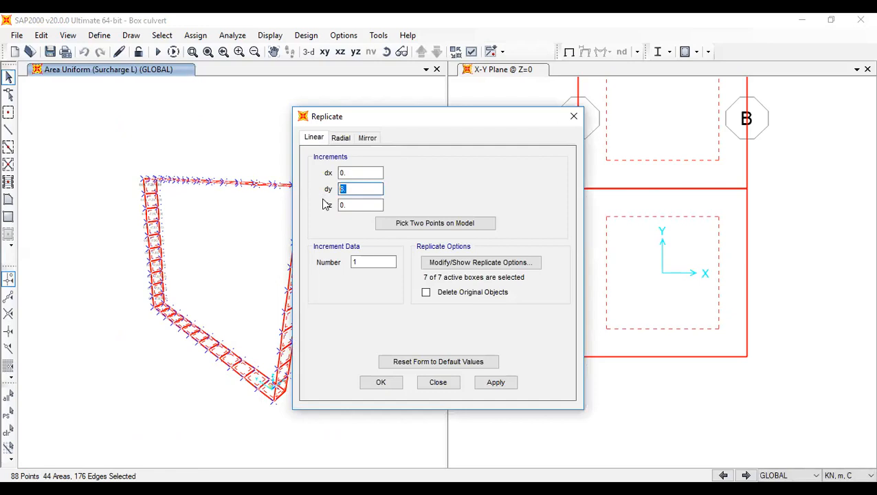
pyautogui.write('0')
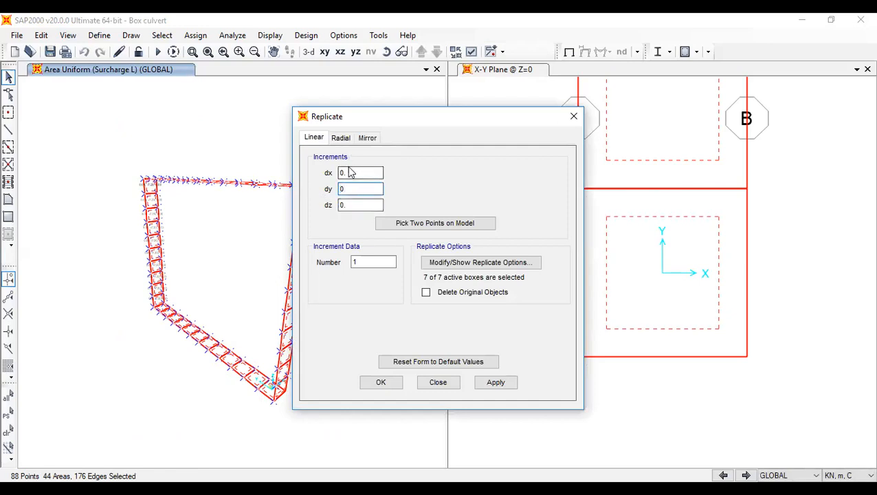
pyautogui.click(350, 172)
pyautogui.write('5')
pyautogui.click(356, 204)
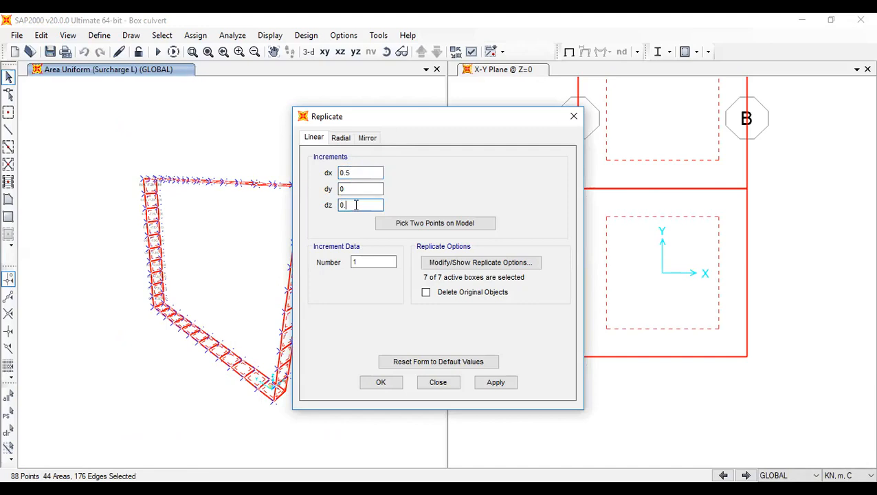
pyautogui.moveTo(348, 205); pyautogui.dragTo(308, 206)
pyautogui.moveTo(369, 262); pyautogui.dragTo(331, 266)
pyautogui.write('11')
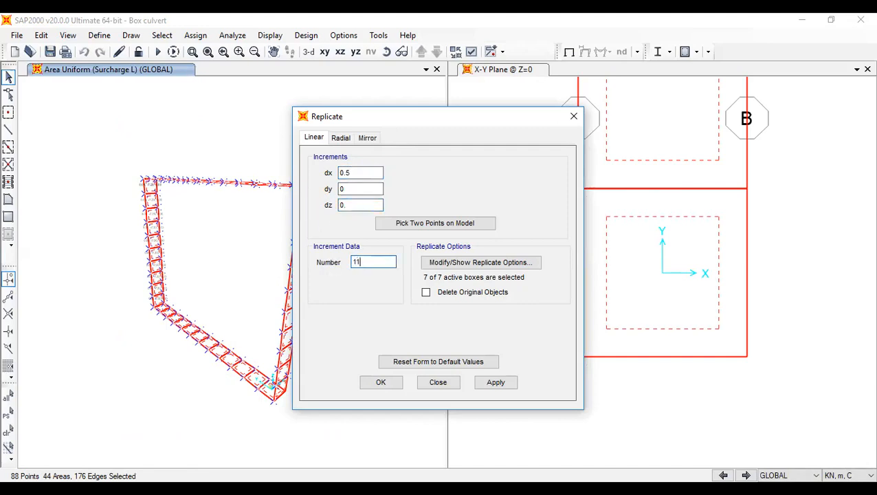
pyautogui.click(382, 383)
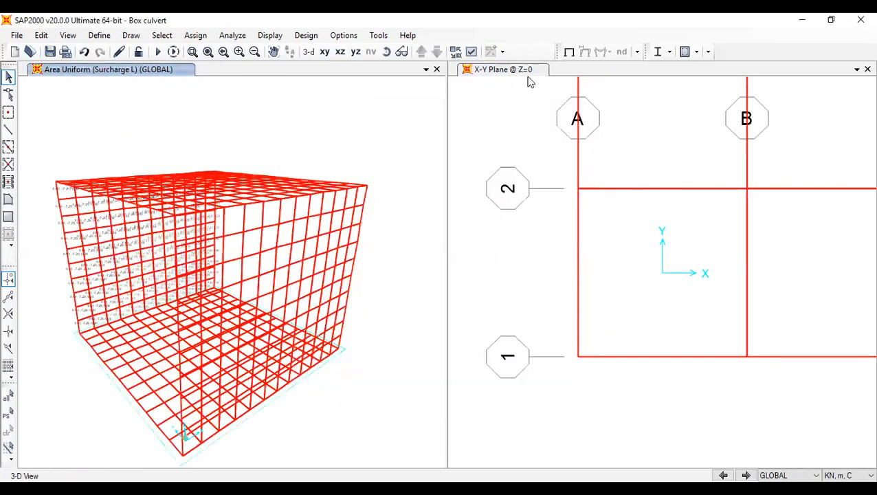
pyautogui.click(386, 53)
pyautogui.moveTo(336, 375); pyautogui.dragTo(352, 412)
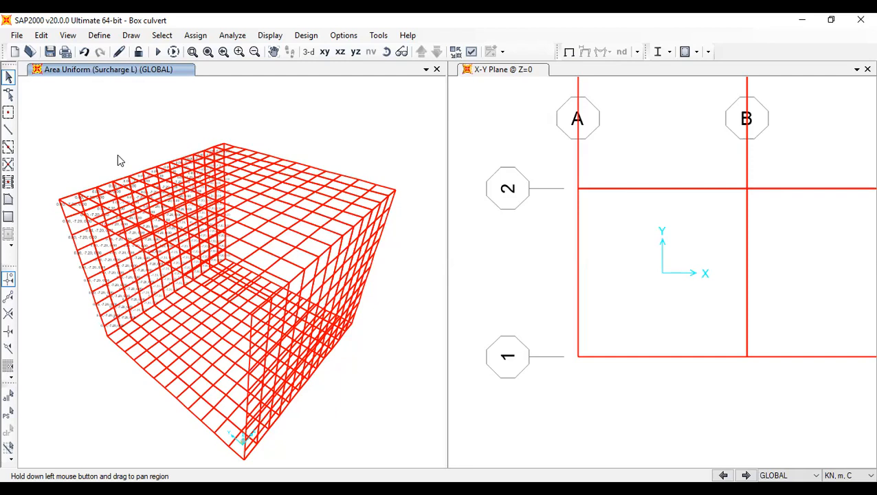
# Turn on Fill Objects in the display options of the 3-D load view of the culvert
pyautogui.click(471, 53)
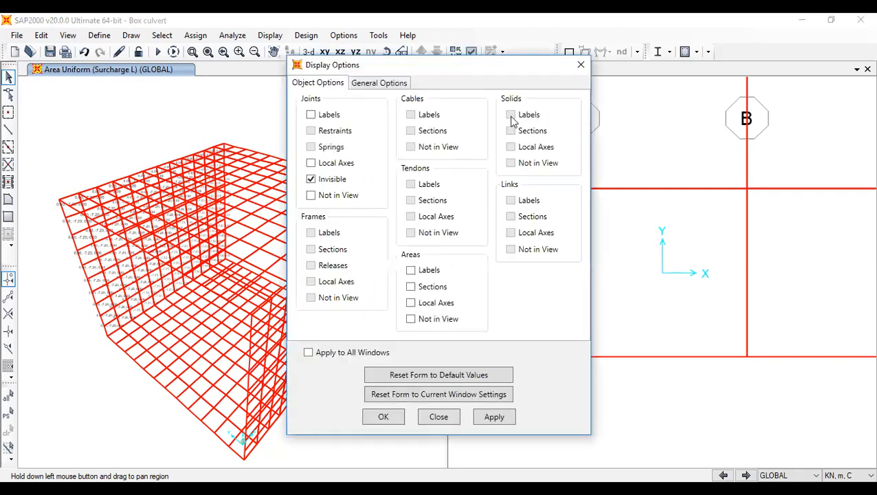
pyautogui.click(379, 84)
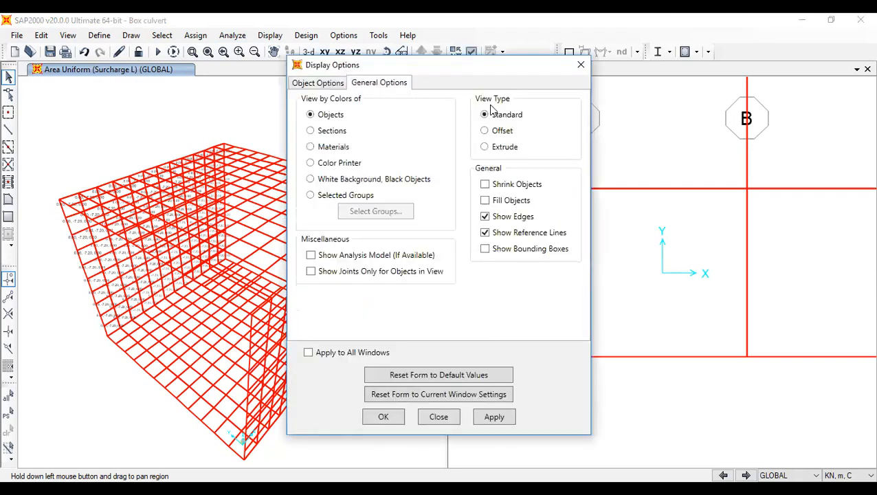
pyautogui.click(498, 200)
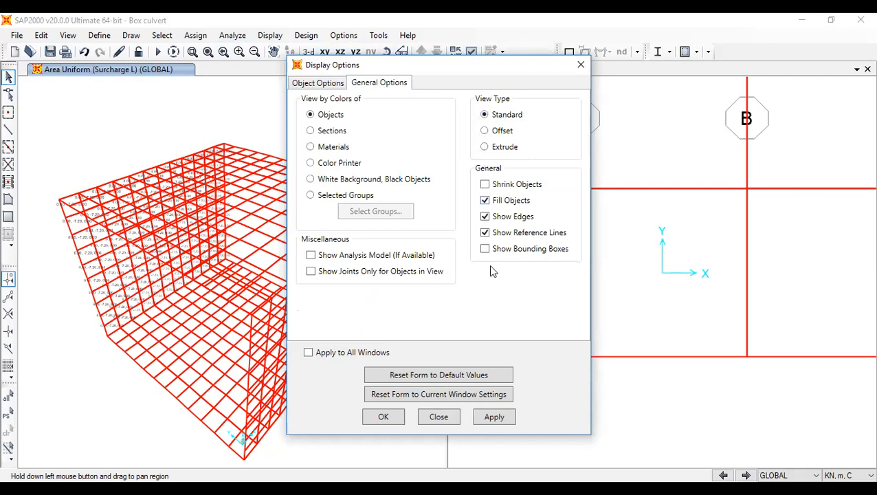
pyautogui.click(382, 417)
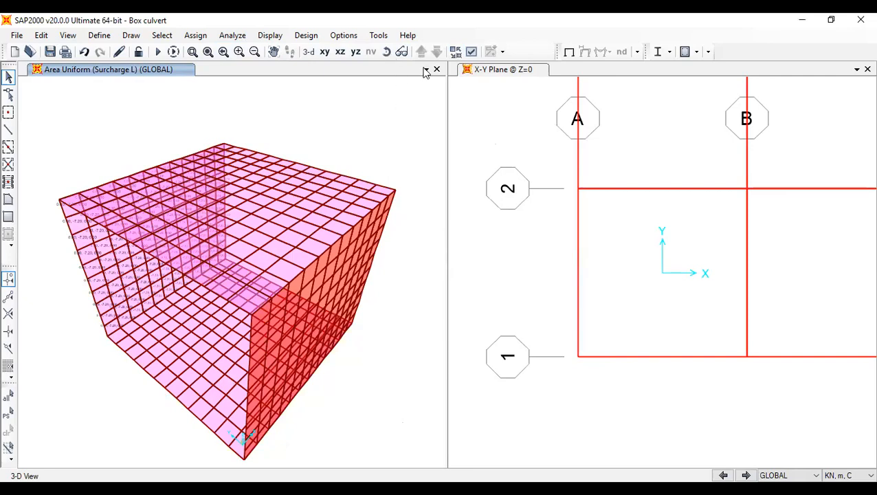
pyautogui.click(539, 64)
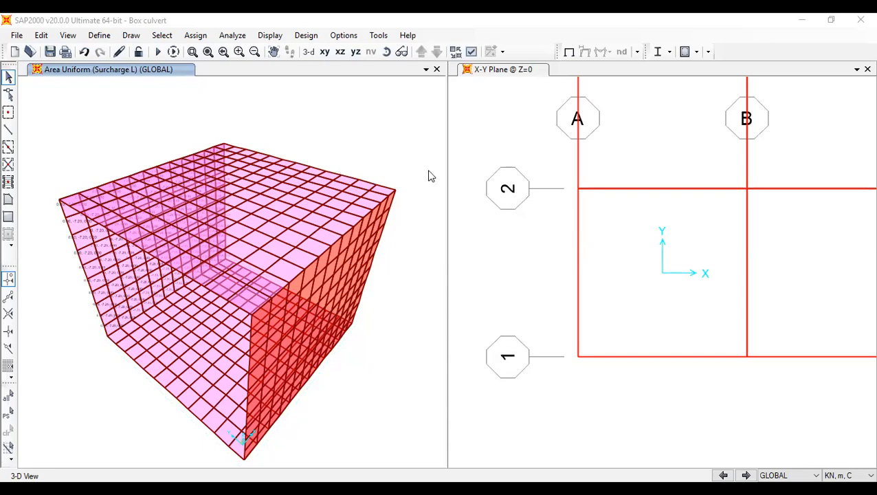
# Examine the filled culvert box from several angles, in plan view and in the default 3-D view
pyautogui.click(385, 54)
pyautogui.moveTo(393, 162); pyautogui.dragTo(349, 210)
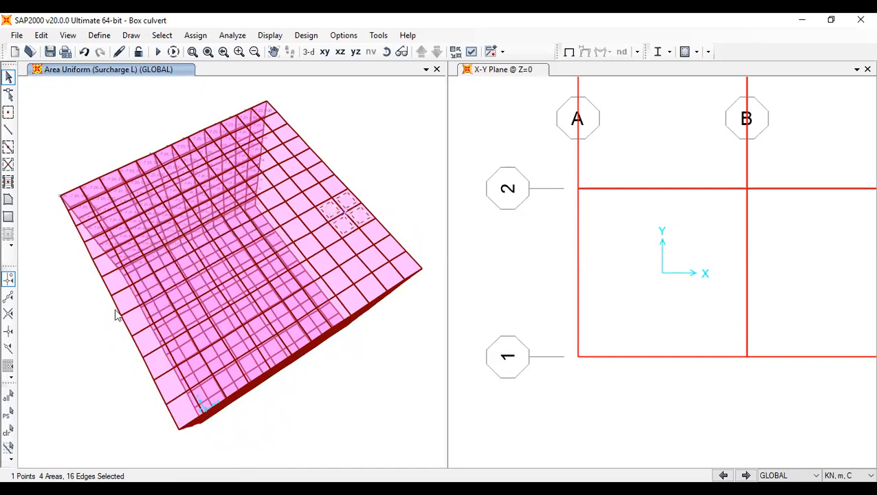
pyautogui.click(386, 53)
pyautogui.moveTo(403, 407); pyautogui.dragTo(461, 371)
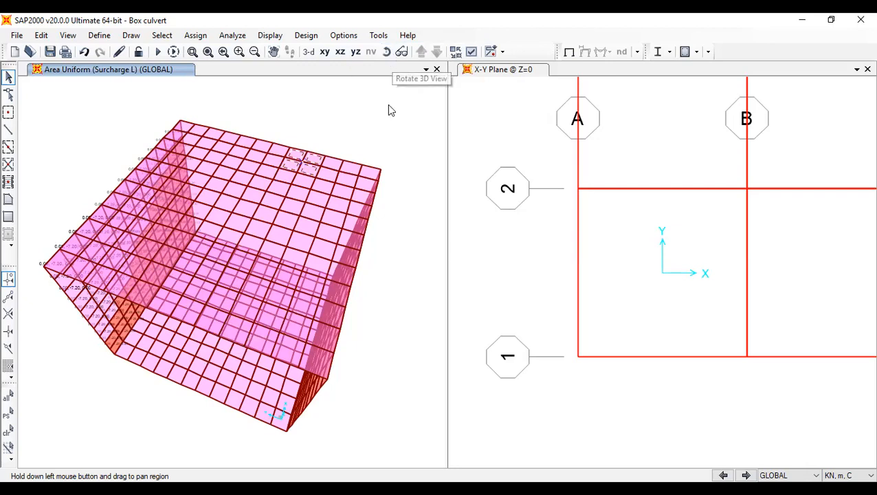
pyautogui.moveTo(56, 302); pyautogui.dragTo(129, 391)
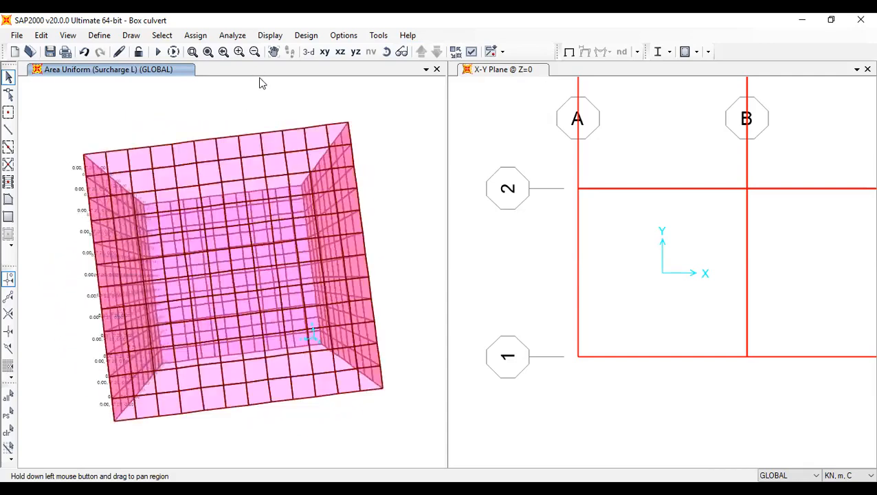
pyautogui.click(309, 53)
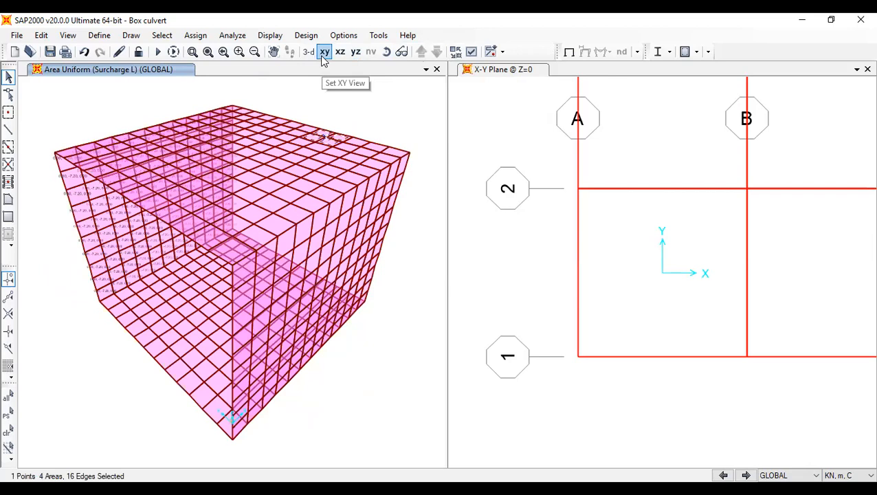
pyautogui.click(324, 53)
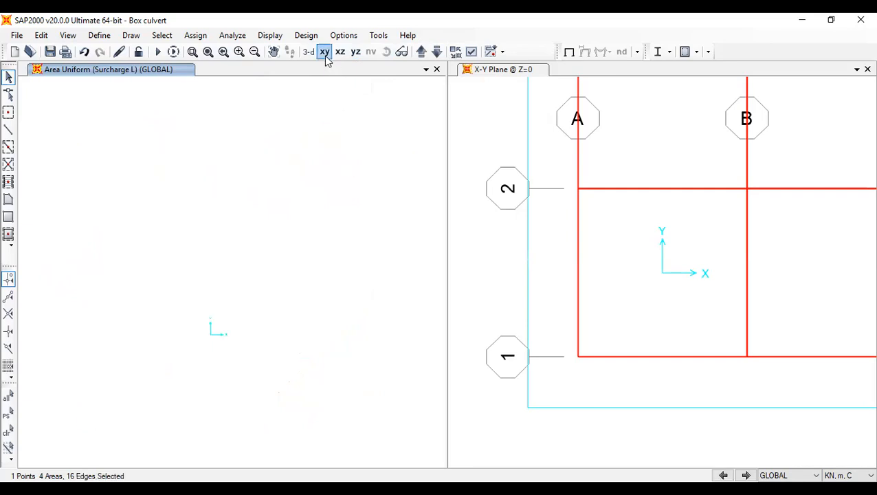
pyautogui.click(308, 53)
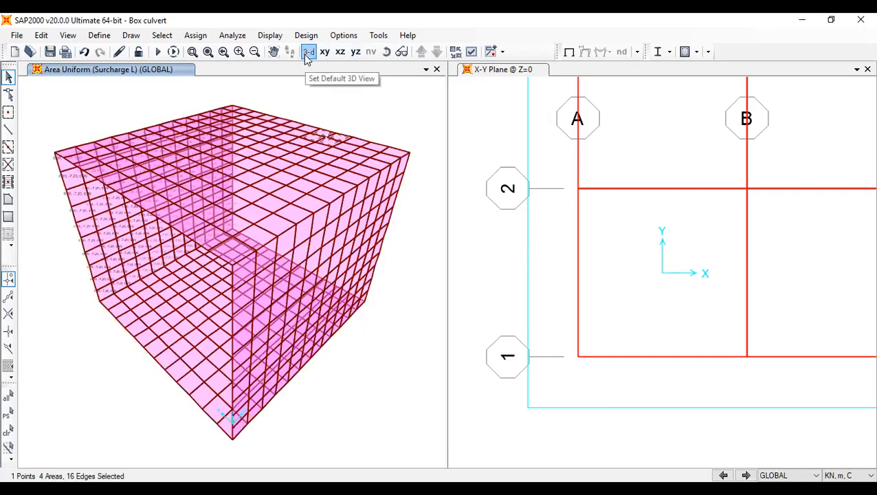
pyautogui.scroll(4, 226, 447)
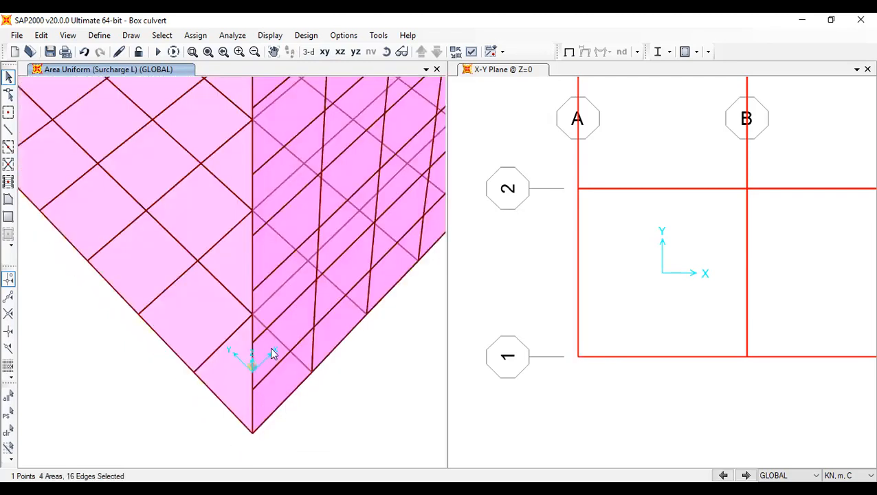
pyautogui.scroll(-2, 253, 316)
pyautogui.scroll(-3, 252, 316)
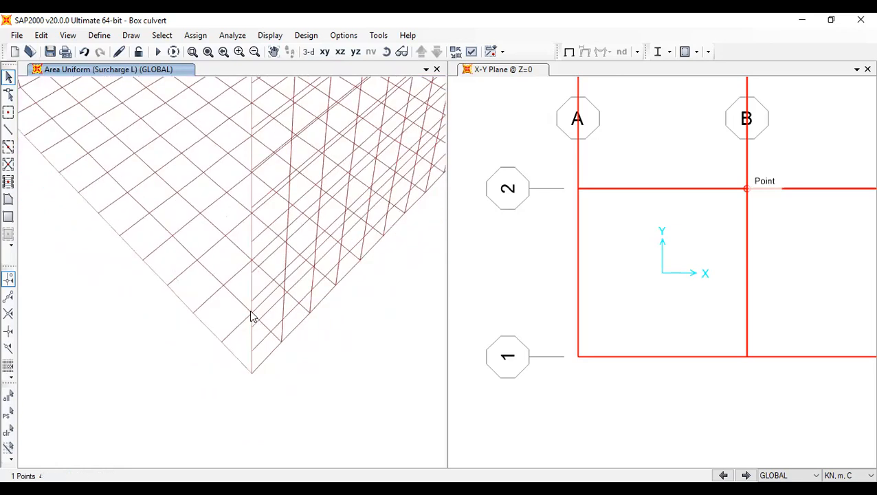
pyautogui.scroll(-3, 252, 317)
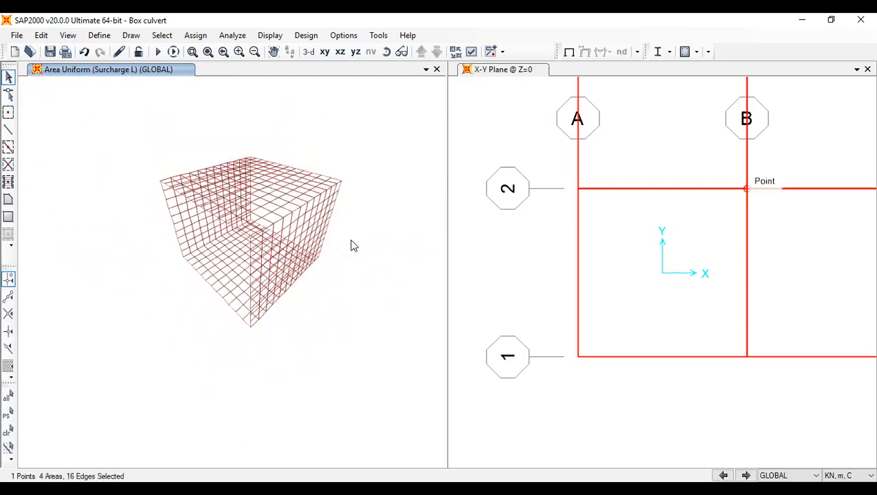
pyautogui.moveTo(357, 253); pyautogui.dragTo(359, 297, button='middle')
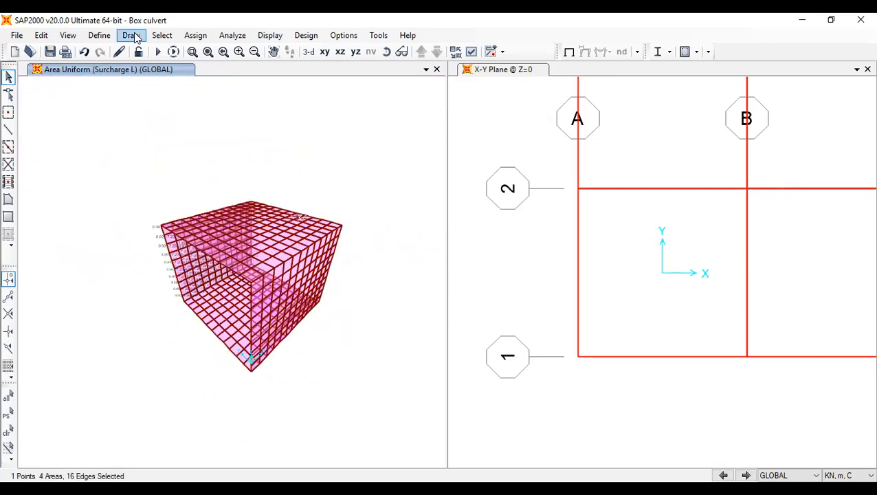
# Set the filled view to the X-Y plane at Z = 5 m and clear the current selection
pyautogui.click(67, 36)
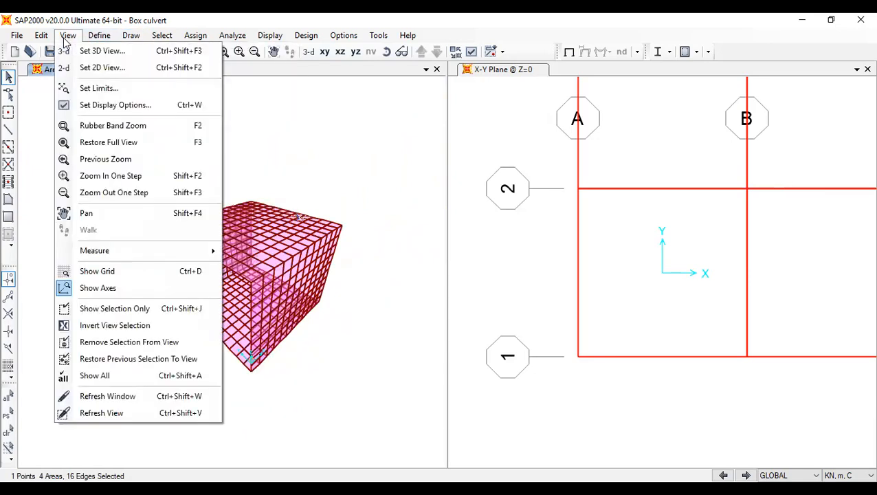
pyautogui.click(85, 68)
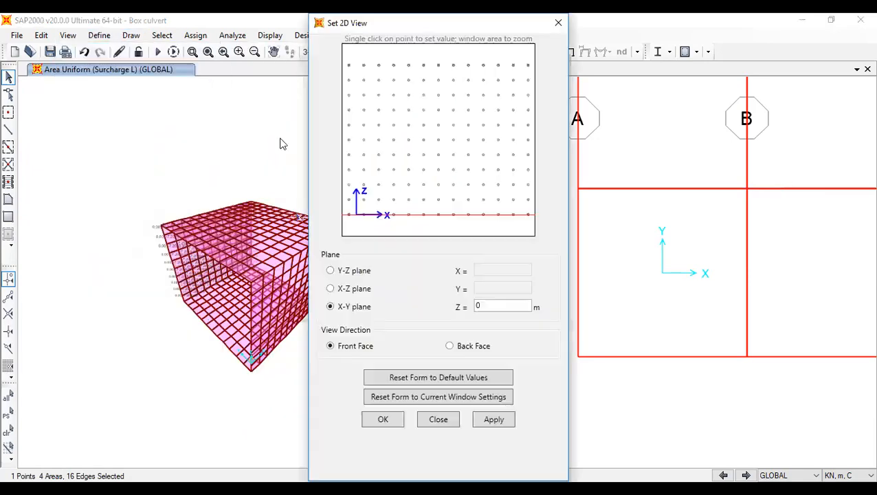
pyautogui.click(338, 293)
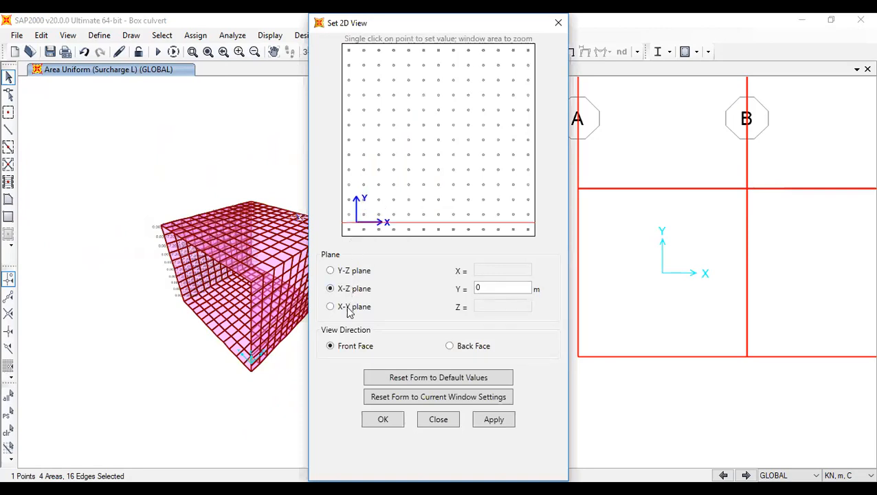
pyautogui.click(349, 308)
pyautogui.moveTo(510, 308); pyautogui.dragTo(482, 308)
pyautogui.write('hhhhhhhhhhhhhhh')
pyautogui.press('BackSpace')
pyautogui.press('BackSpace')
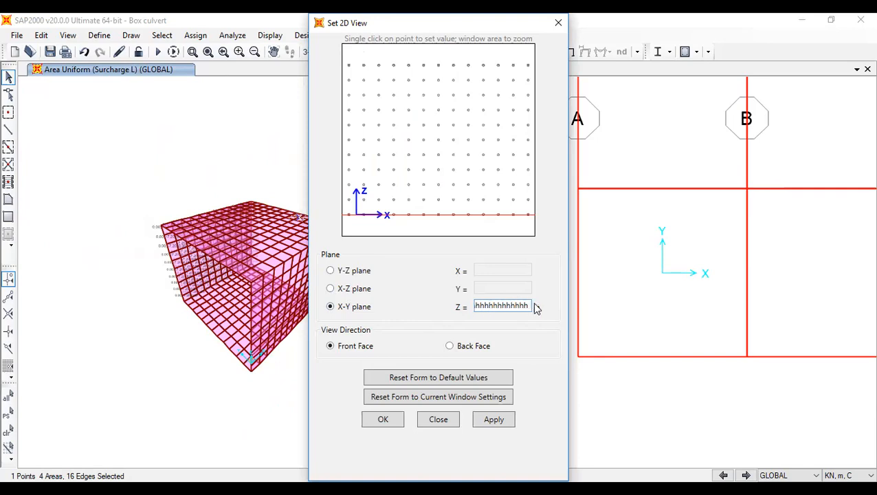
pyautogui.moveTo(510, 305); pyautogui.dragTo(341, 311)
pyautogui.press('BackSpace')
pyautogui.write('h')
pyautogui.press('BackSpace')
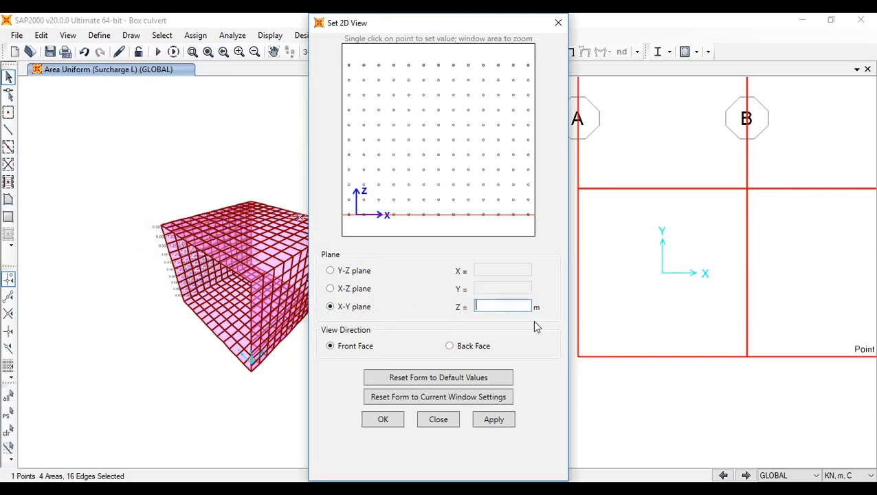
pyautogui.write('5')
pyautogui.click(387, 421)
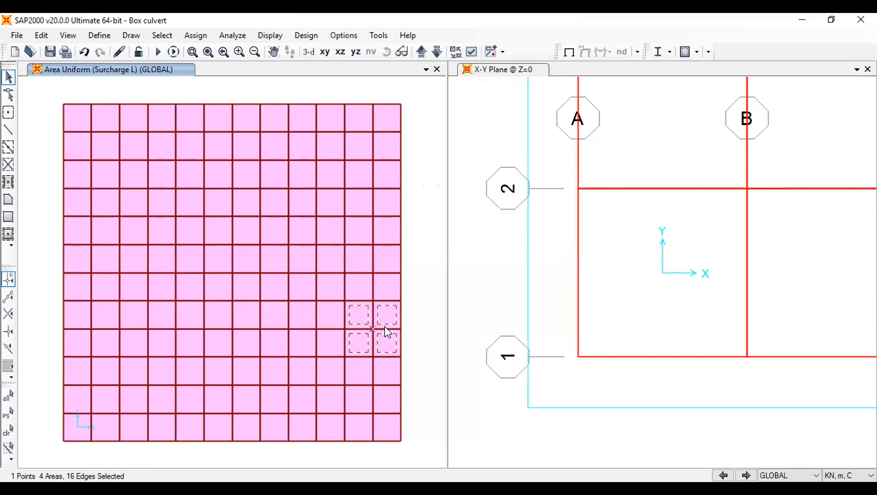
pyautogui.hotkey('ctrl', 'q')
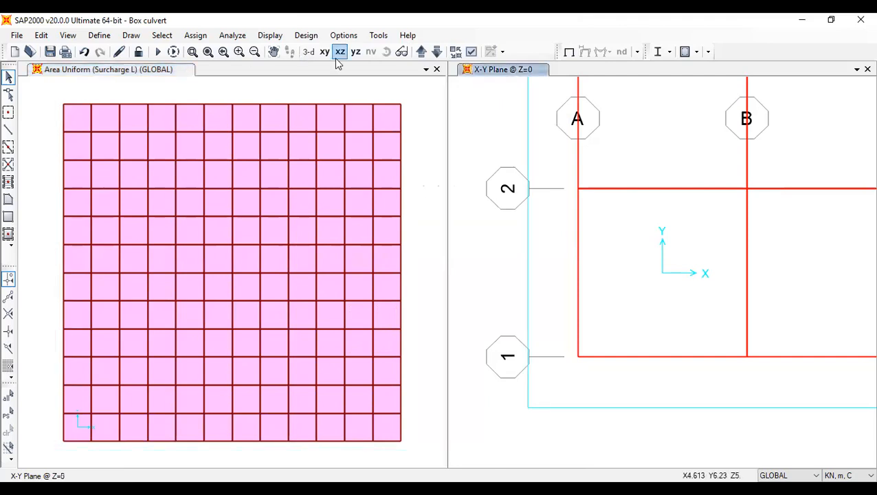
# Show the unfilled view in 3-D and select two top-slab wheel strips from X = 0, rows 4-5 and 7-8 from Y = 0, each eight panels long
pyautogui.click(307, 56)
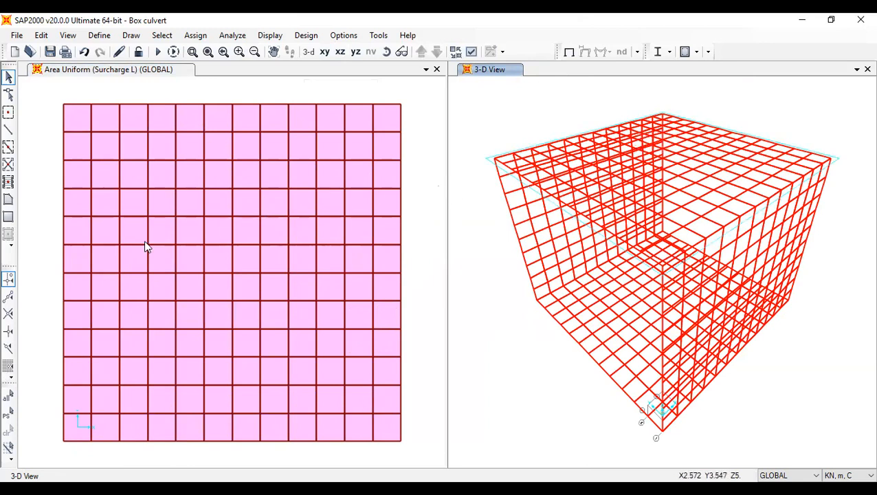
pyautogui.click(76, 257)
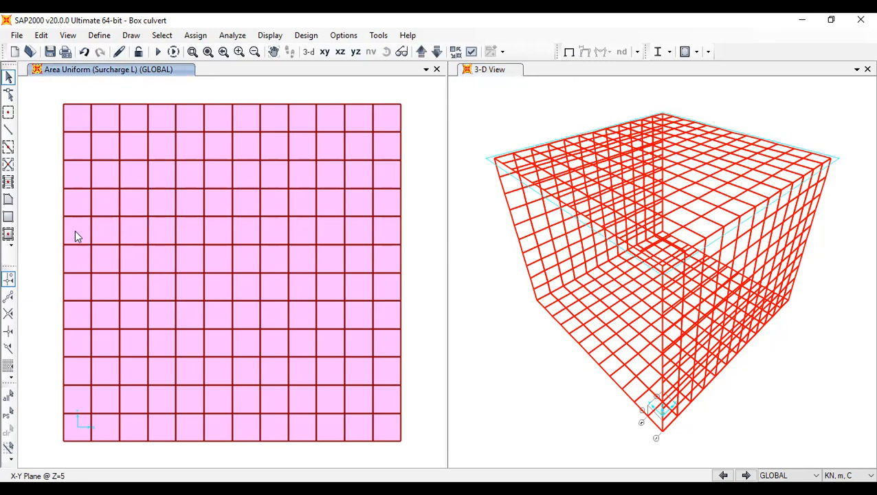
pyautogui.click(76, 231)
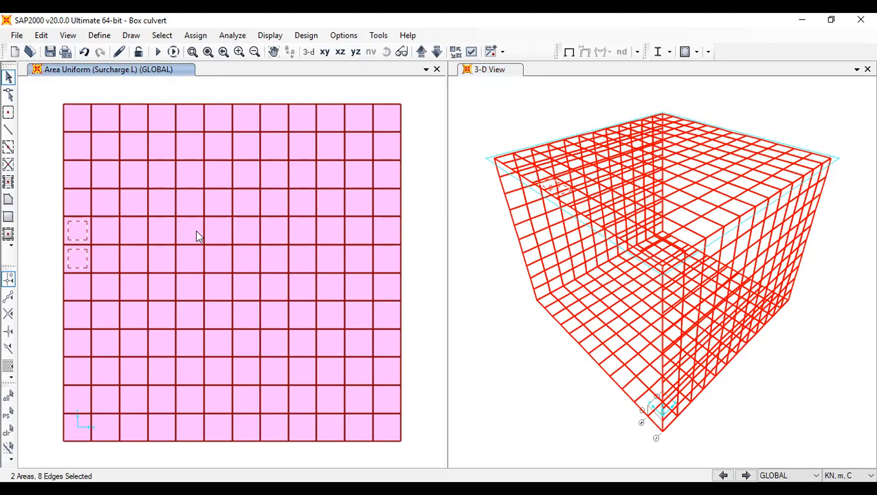
pyautogui.moveTo(275, 254); pyautogui.dragTo(106, 236)
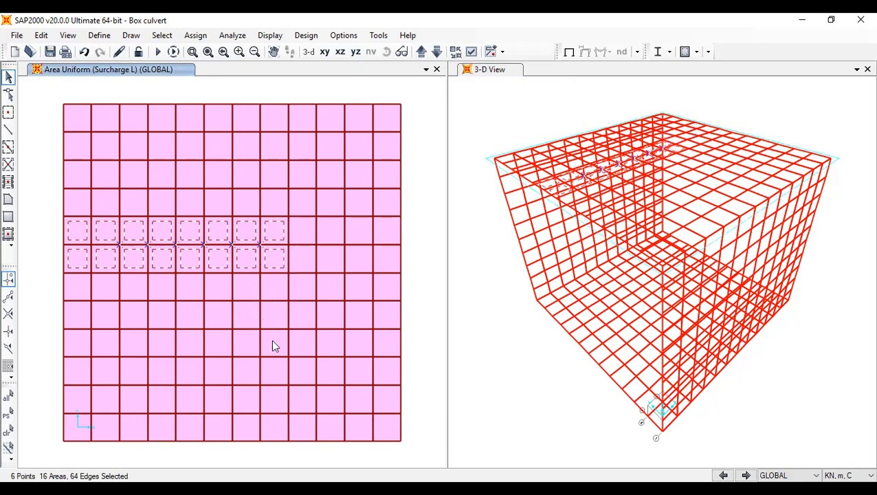
pyautogui.moveTo(276, 342); pyautogui.dragTo(72, 317)
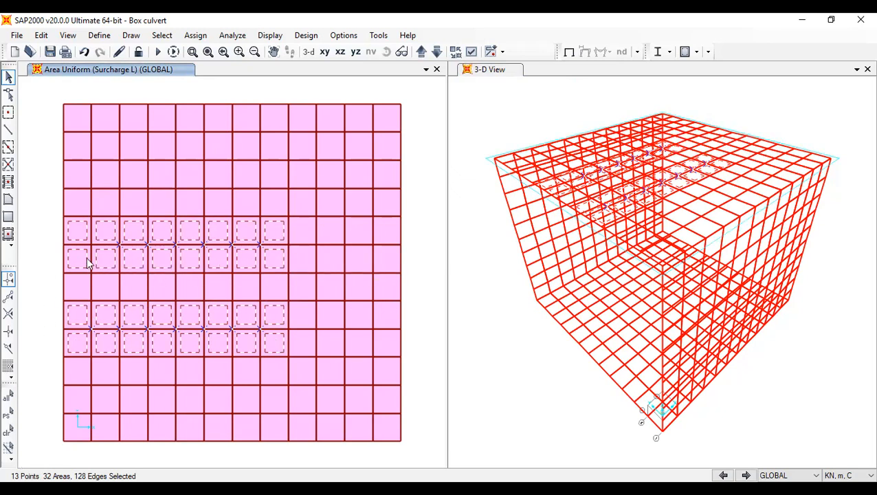
pyautogui.click(202, 39)
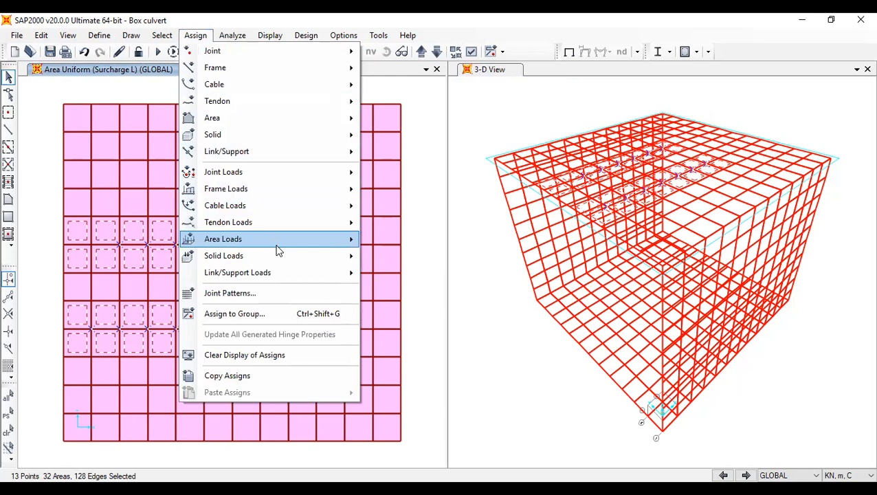
pyautogui.moveTo(278, 244)
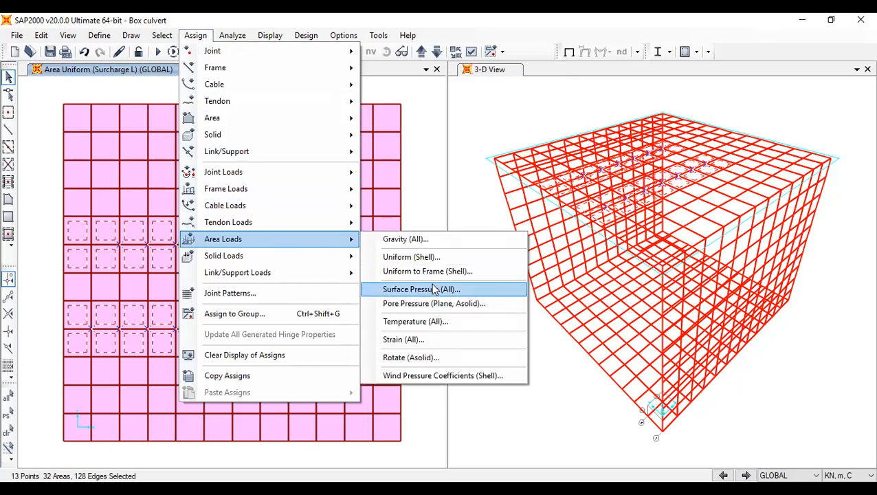
pyautogui.click(435, 292)
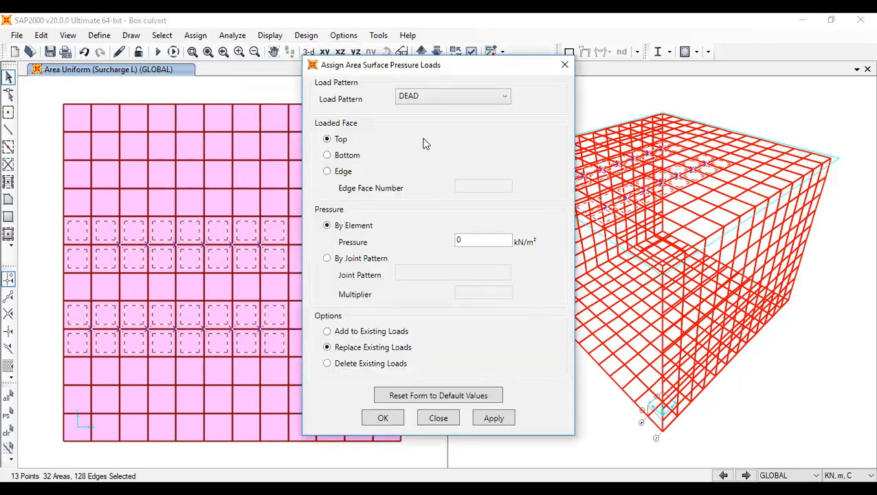
pyautogui.click(563, 67)
# Assign a uniform area load of -75 kN/m² in global Z under load pattern HB to the selected top-slab wheel strips, replacing existing loads
pyautogui.click(195, 35)
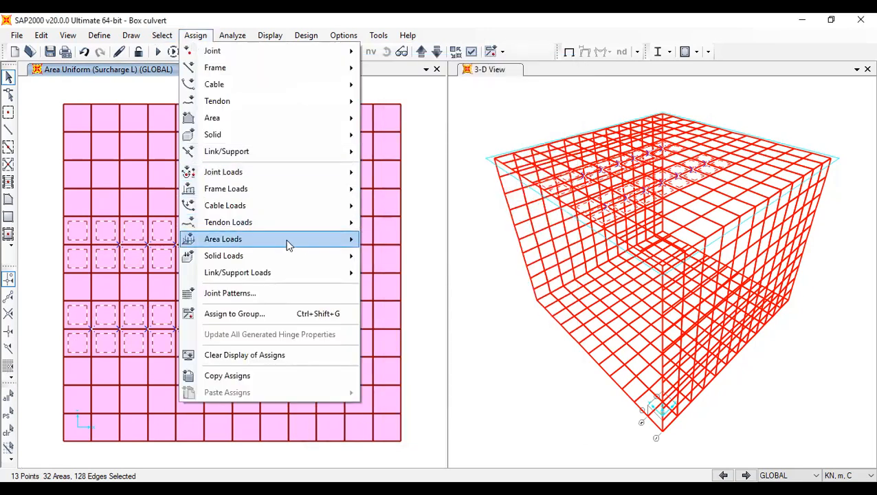
pyautogui.moveTo(288, 241)
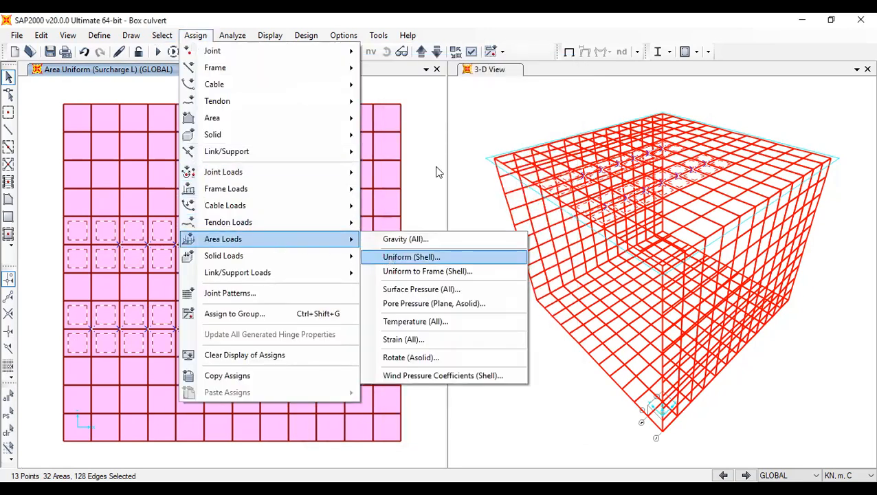
pyautogui.press('Return')
pyautogui.click(434, 199)
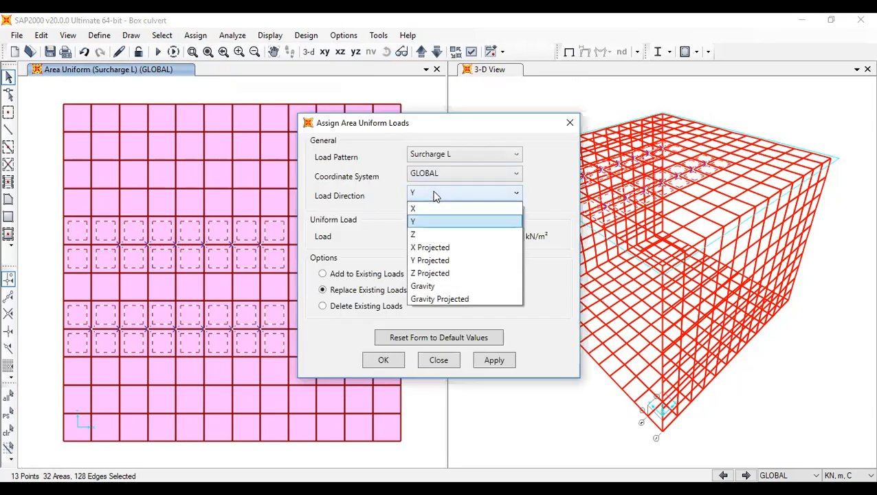
pyautogui.click(436, 233)
pyautogui.click(447, 154)
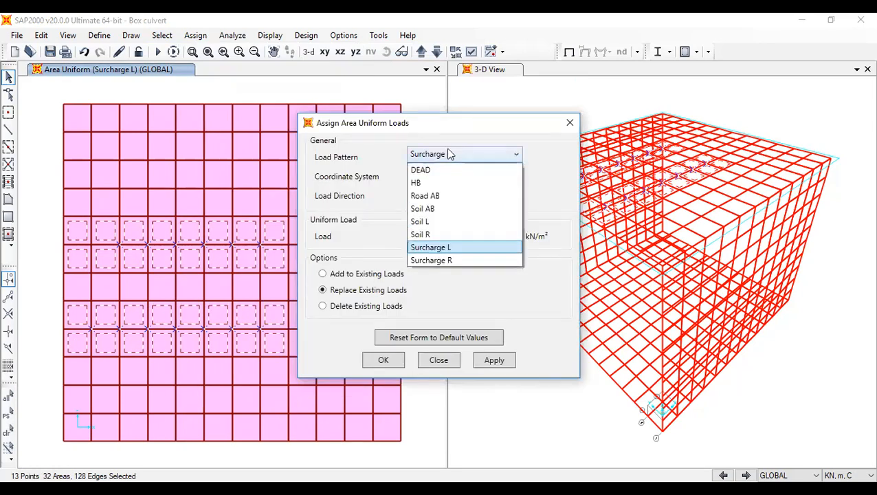
pyautogui.click(447, 185)
pyautogui.moveTo(498, 234); pyautogui.dragTo(427, 238)
pyautogui.write('-75')
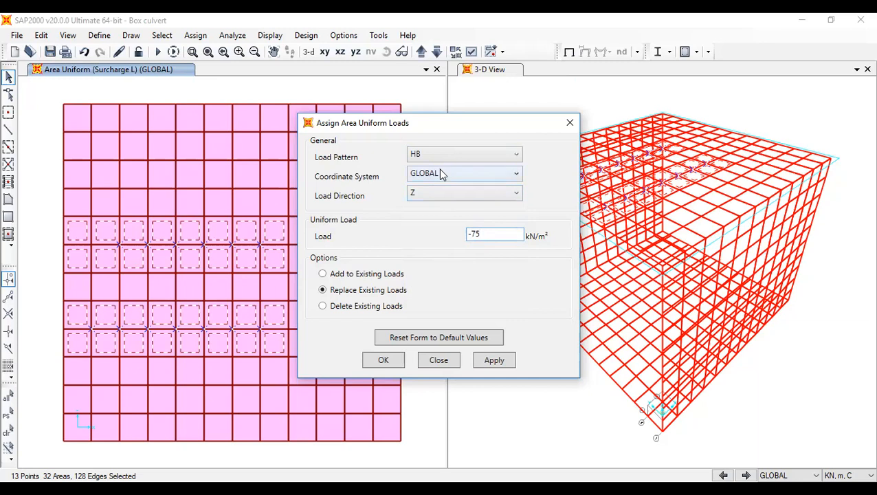
pyautogui.click(383, 364)
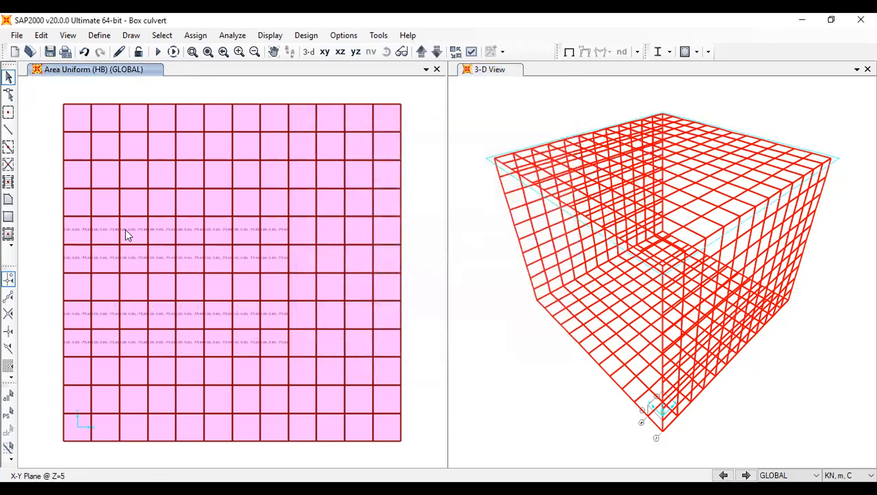
# Examine the HB load values on the top slab in plan, in the default 3-D view and from a rotated angle
pyautogui.scroll(2, 124, 228)
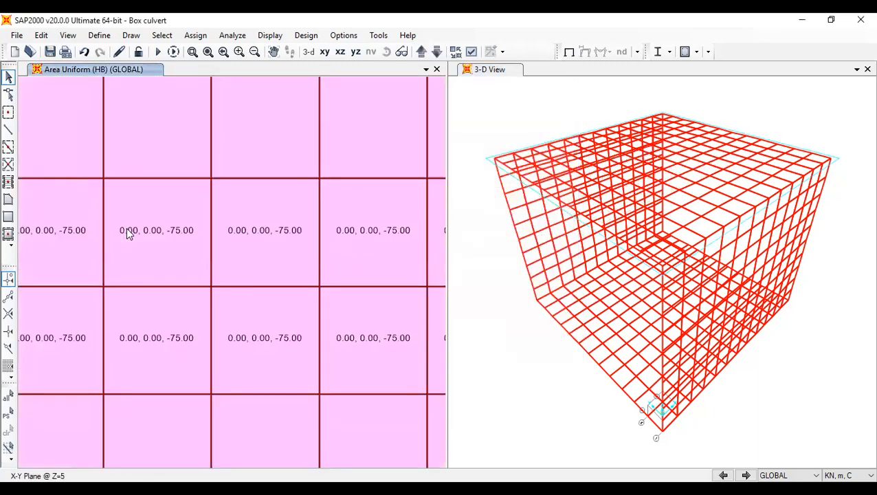
pyautogui.scroll(-1, 125, 227)
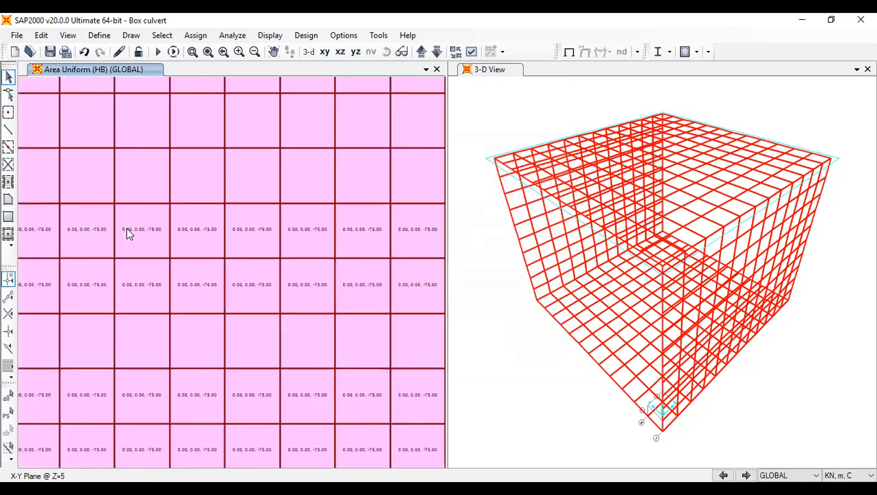
pyautogui.scroll(-1, 196, 137)
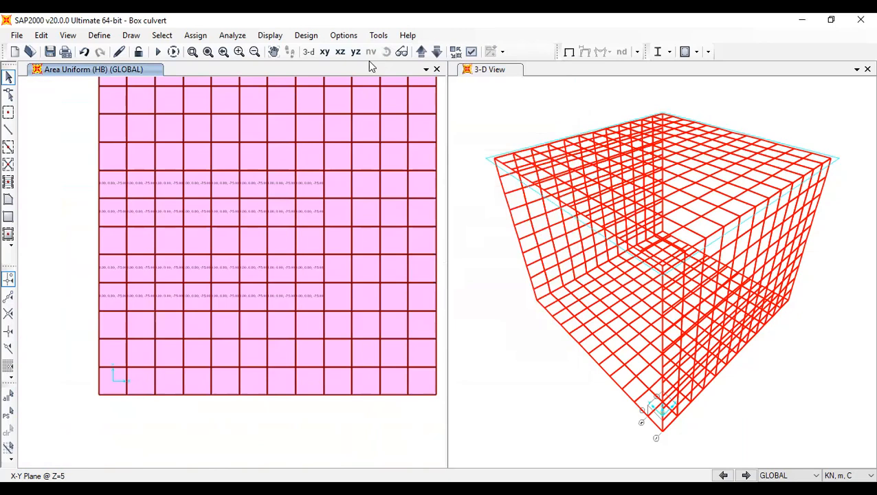
pyautogui.click(308, 52)
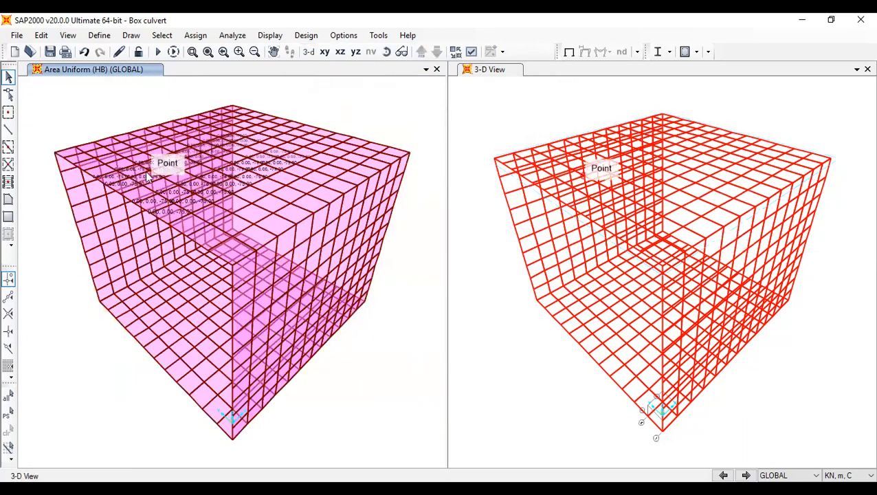
pyautogui.scroll(3, 172, 220)
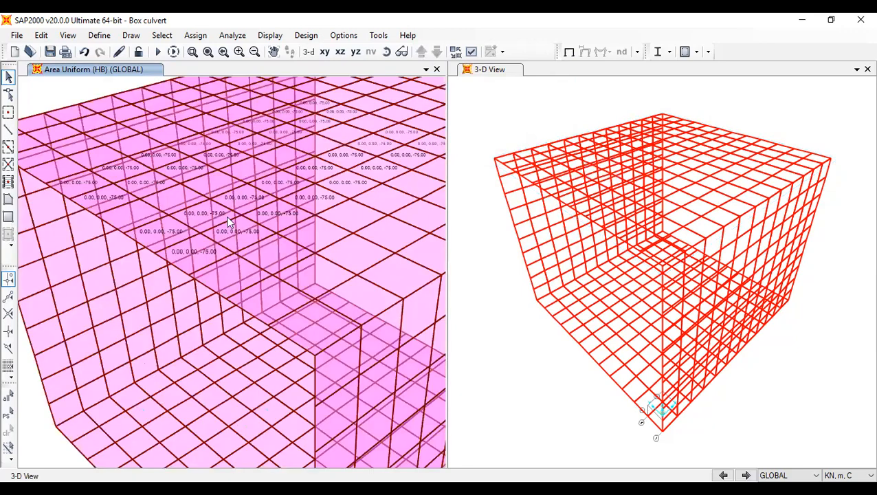
pyautogui.scroll(-3, 229, 222)
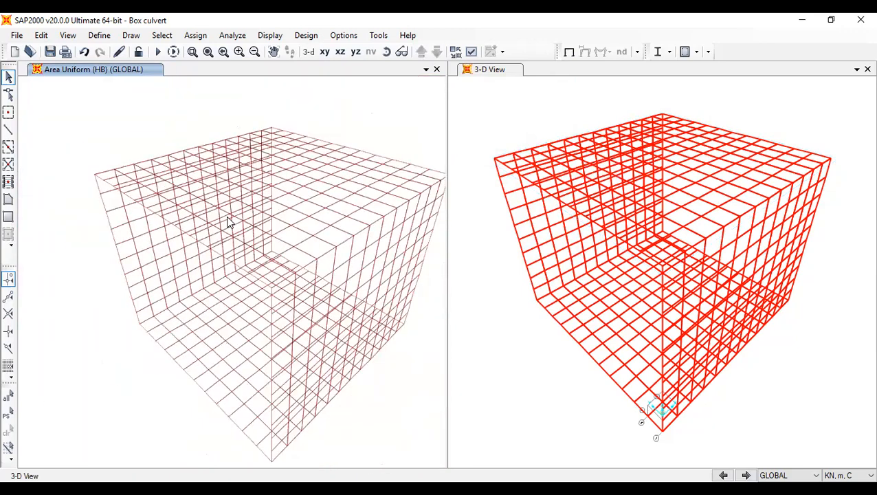
pyautogui.click(386, 51)
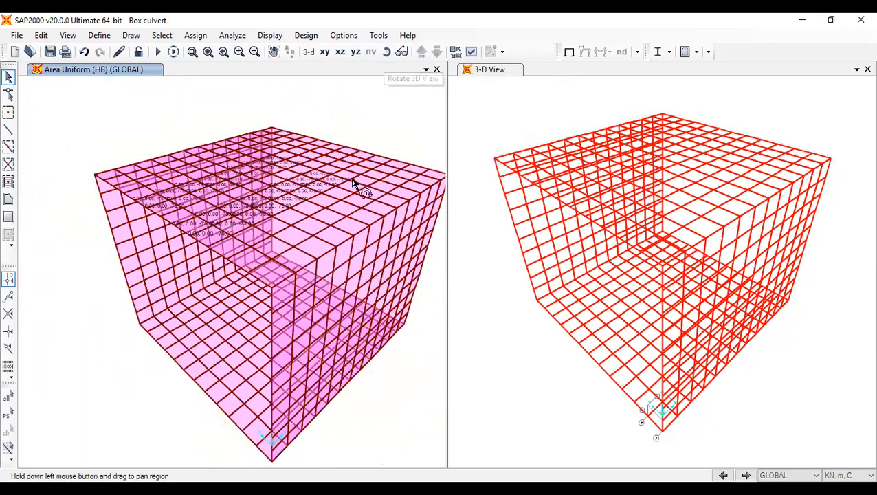
pyautogui.moveTo(180, 374); pyautogui.dragTo(286, 288)
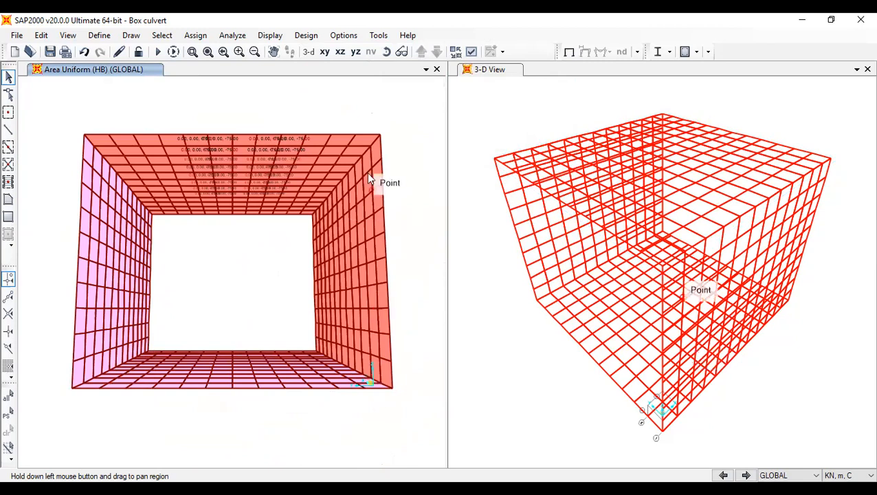
pyautogui.click(356, 52)
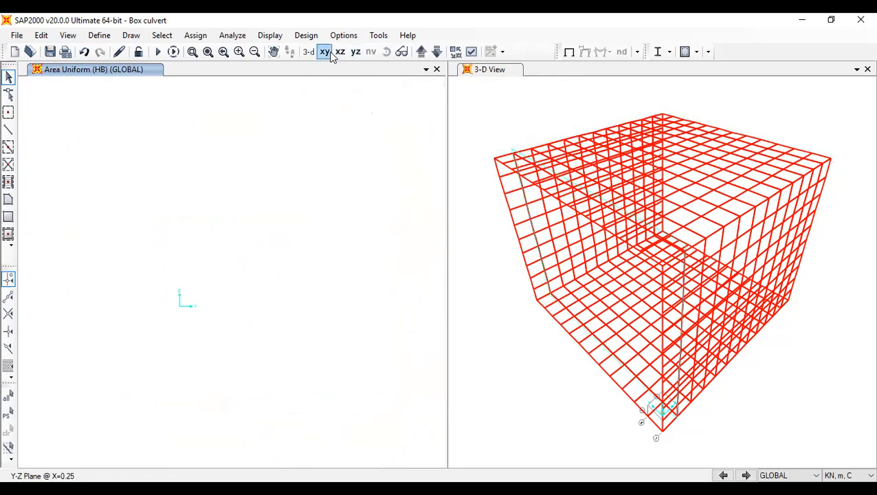
pyautogui.click(308, 53)
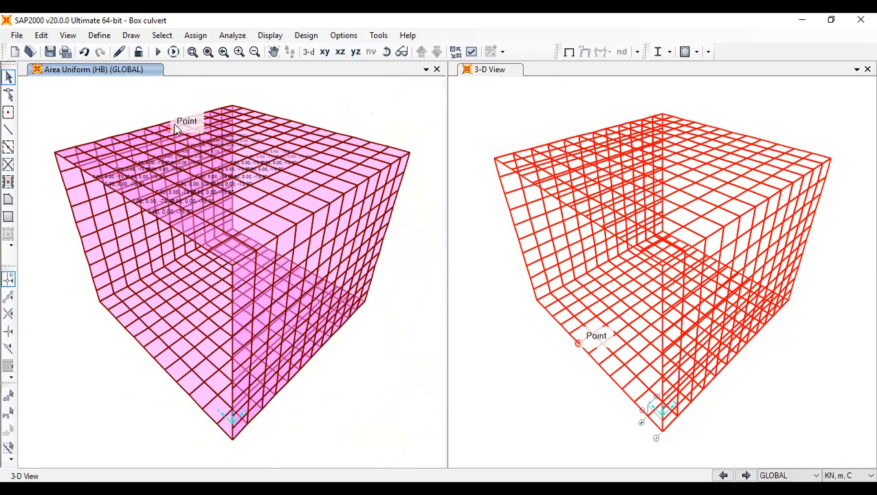
# Set the HB load view to the X-Y plane at Z = 0 m to show the bottom slab
pyautogui.click(131, 36)
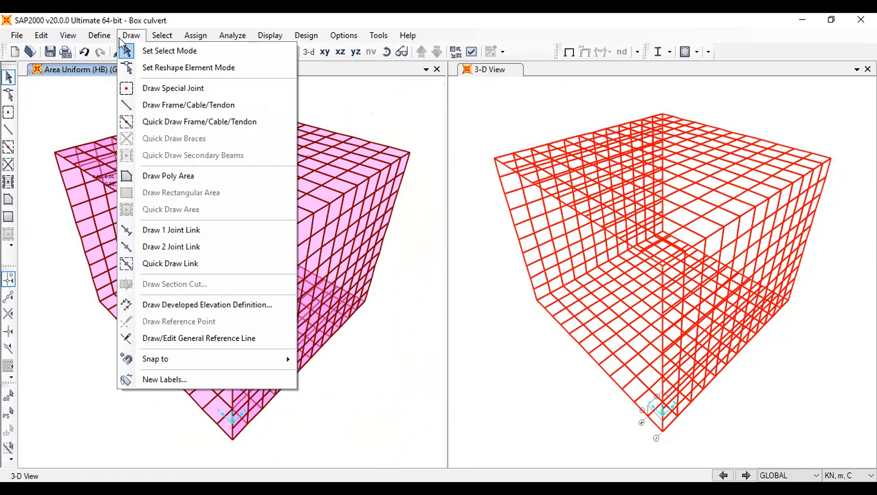
pyautogui.click(68, 36)
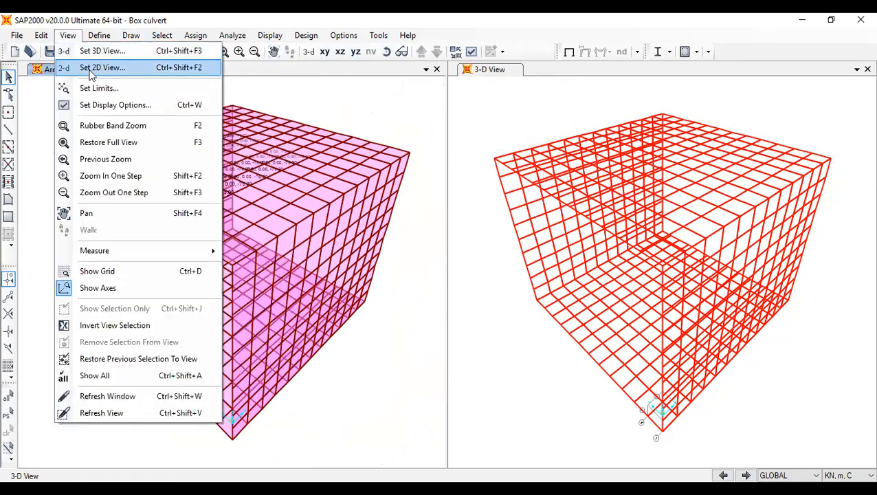
pyautogui.click(91, 74)
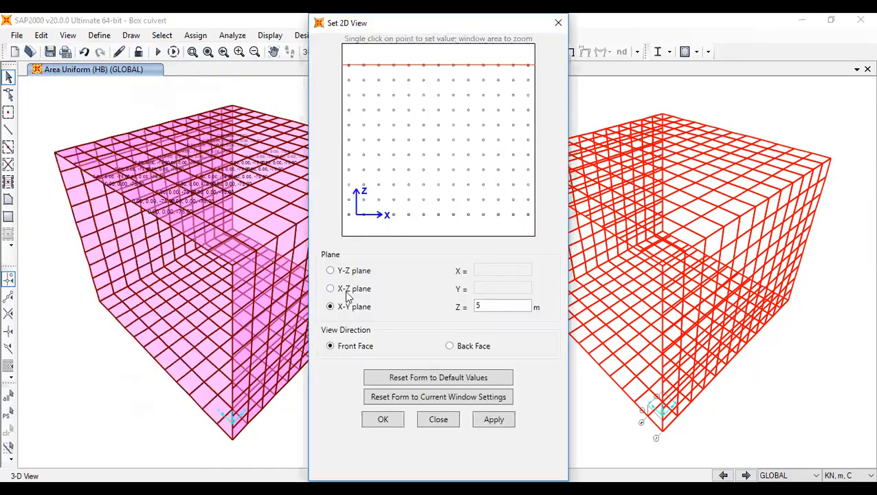
pyautogui.doubleClick(478, 306)
pyautogui.write('0')
pyautogui.click(387, 420)
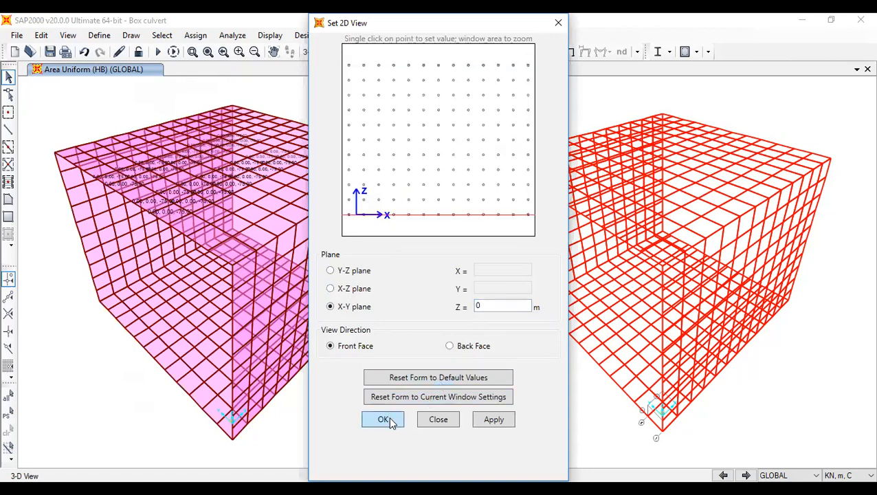
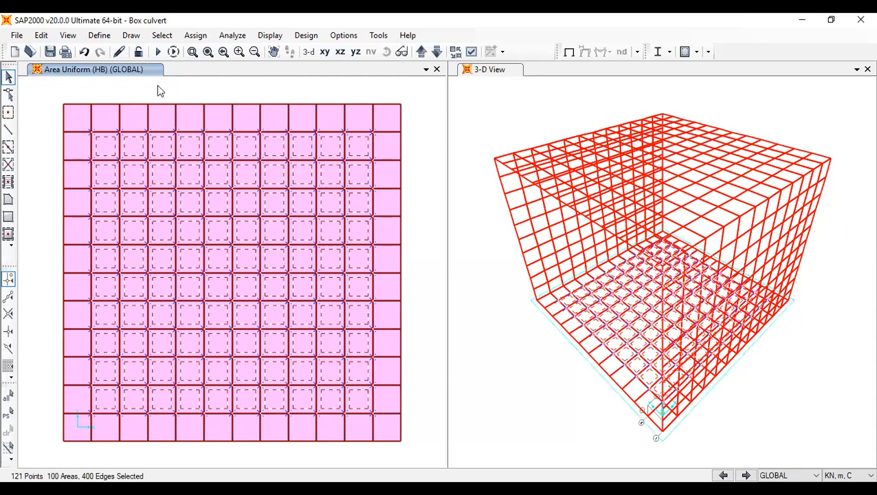
# Assign simple joint springs with a global Z translation stiffness of 2000 kN/m to the selected inner bottom-slab joints, replacing existing springs
pyautogui.click(195, 35)
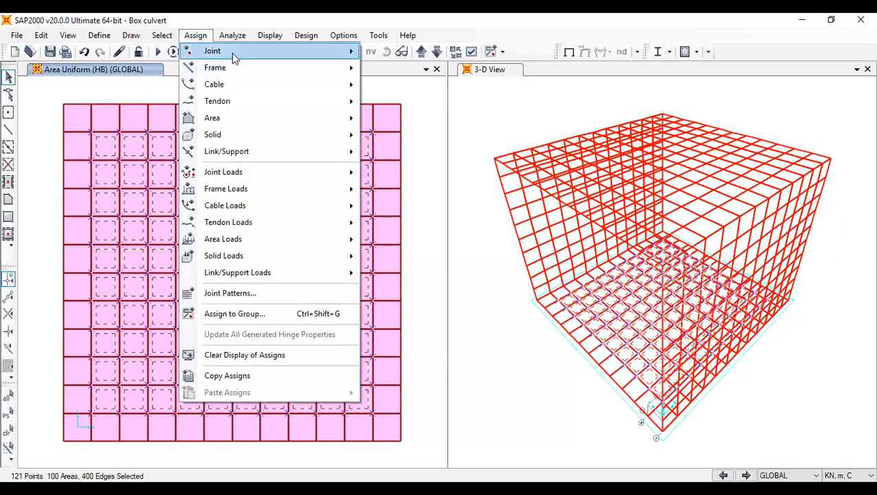
pyautogui.moveTo(232, 53)
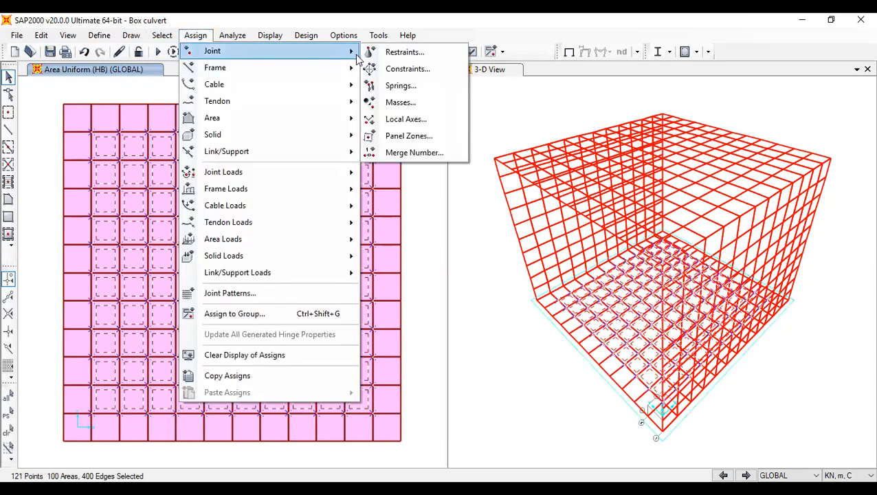
pyautogui.click(411, 87)
pyautogui.click(429, 172)
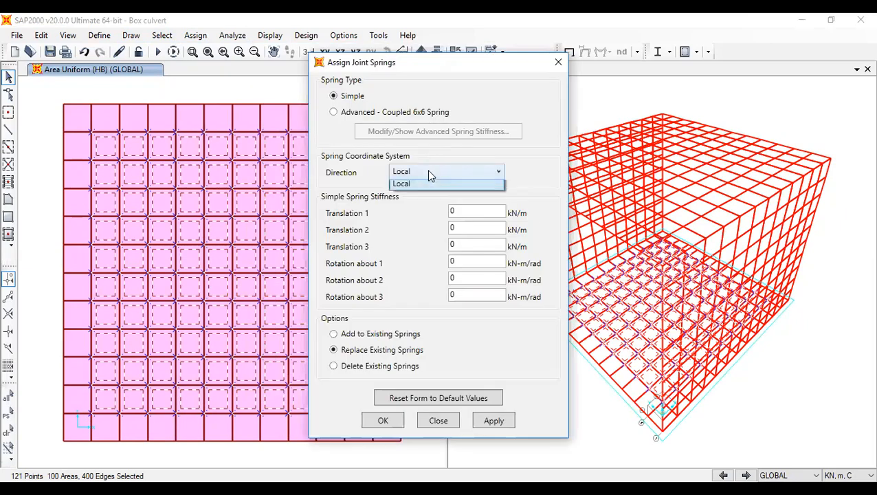
pyautogui.click(428, 188)
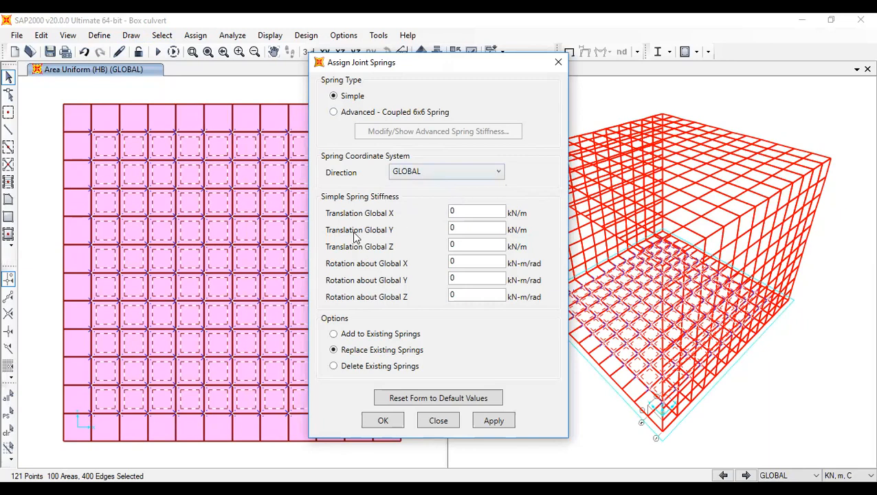
pyautogui.doubleClick(460, 246)
pyautogui.write('2000')
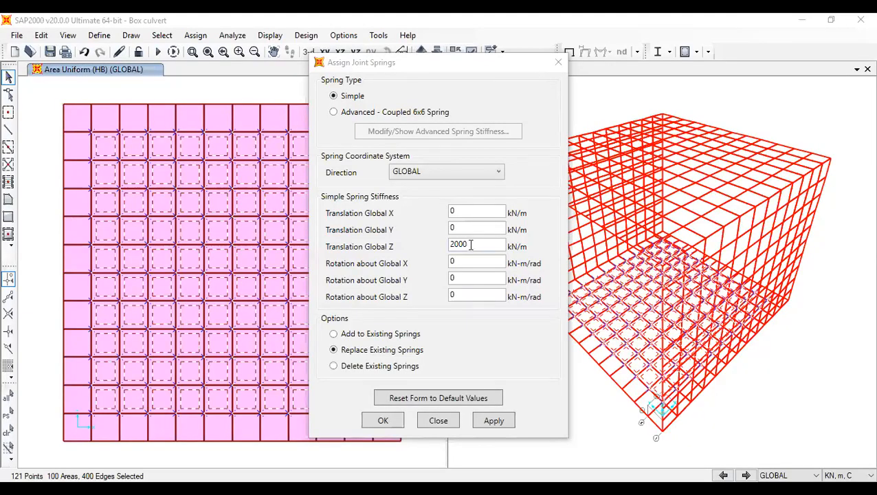
pyautogui.click(382, 421)
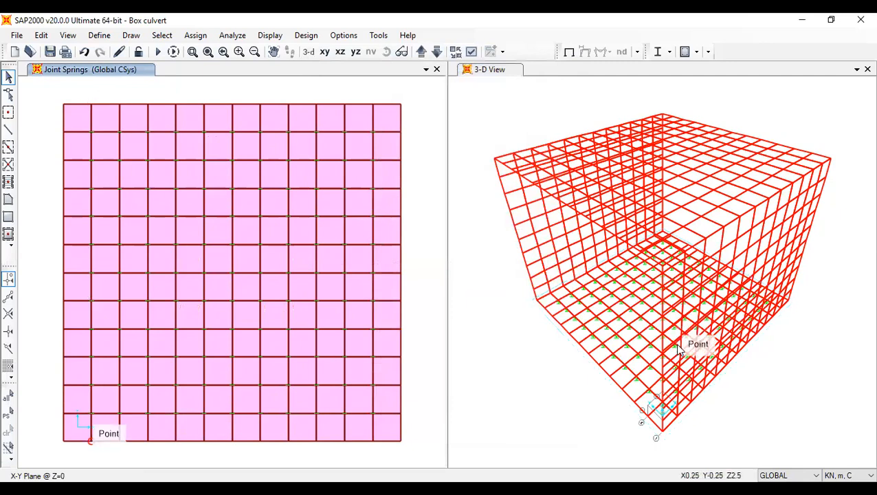
pyautogui.click(472, 52)
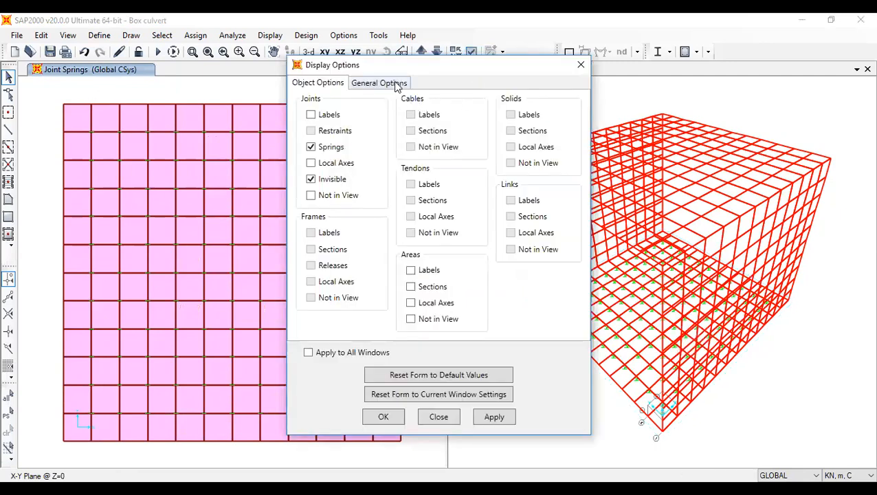
pyautogui.click(396, 83)
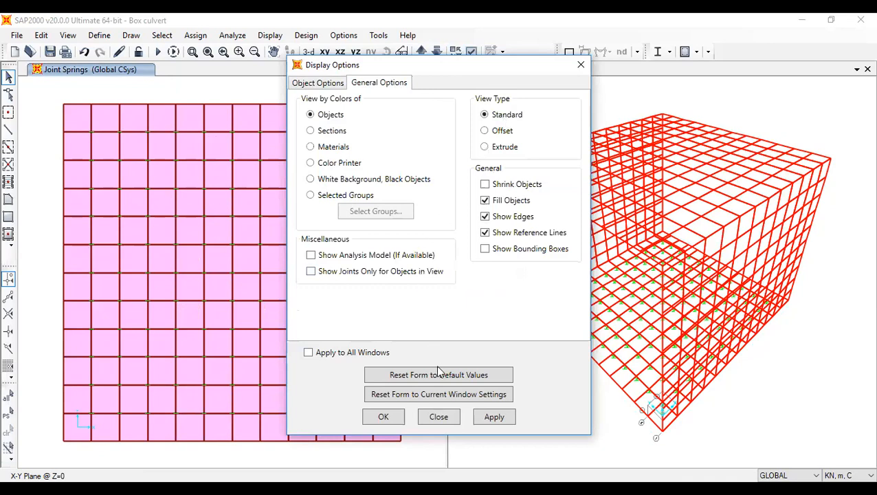
pyautogui.click(581, 65)
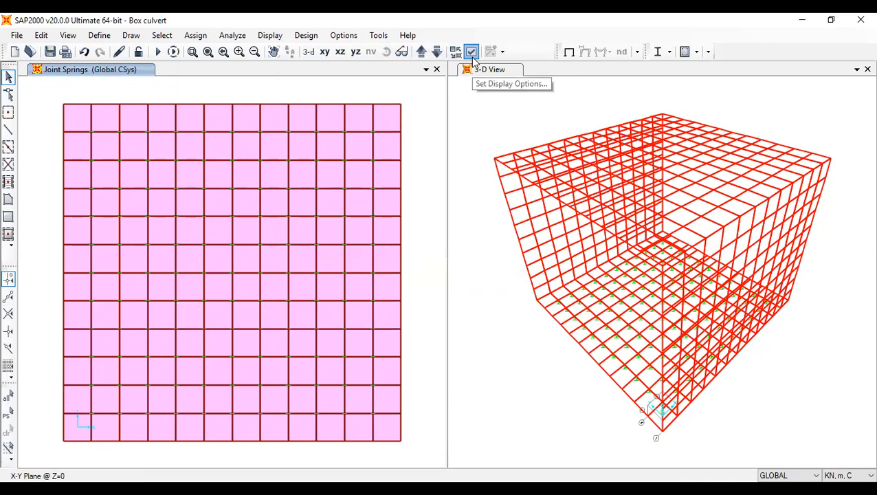
pyautogui.click(471, 52)
pyautogui.click(580, 64)
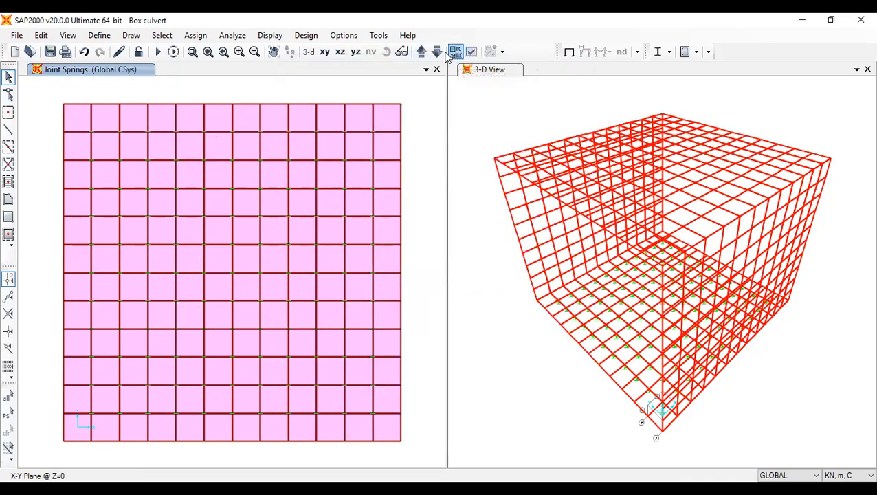
# Change the display background color to black
pyautogui.click(309, 36)
pyautogui.moveTo(275, 40)
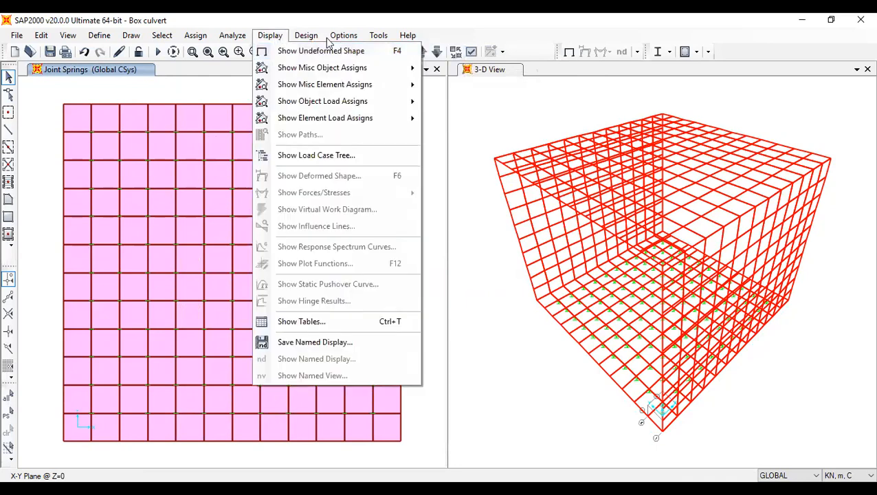
pyautogui.moveTo(342, 36)
pyautogui.moveTo(366, 73)
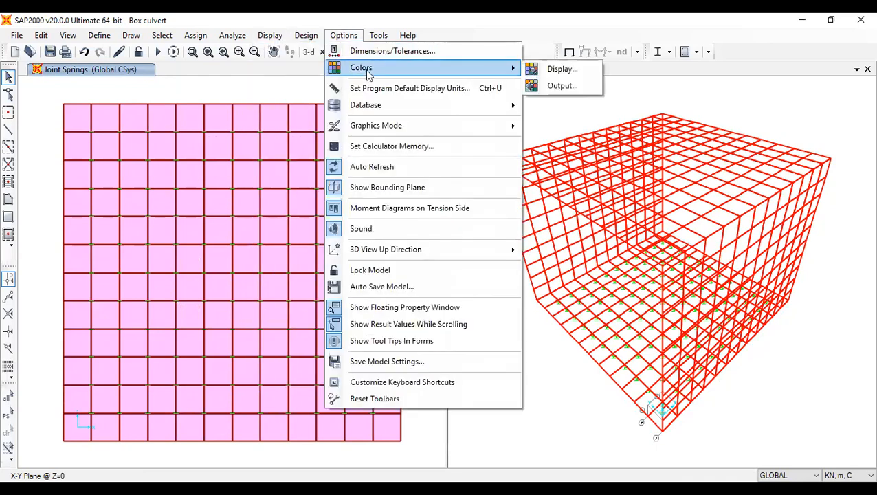
pyautogui.click(569, 68)
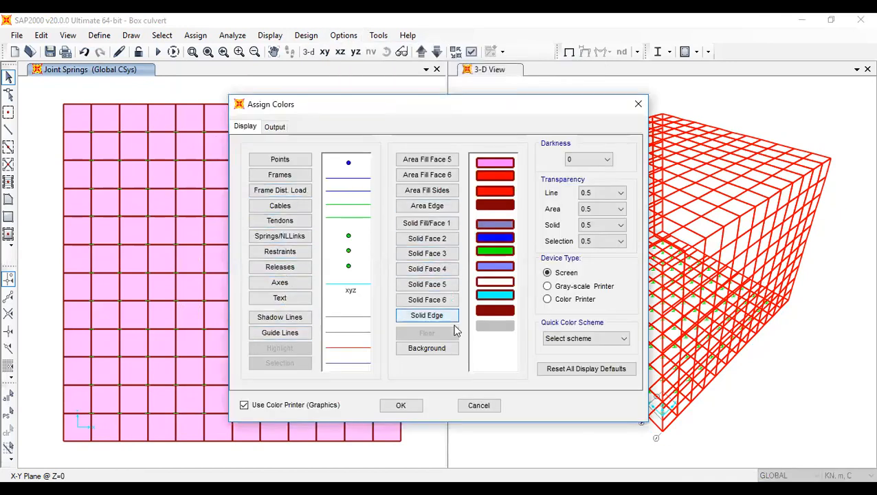
pyautogui.click(440, 348)
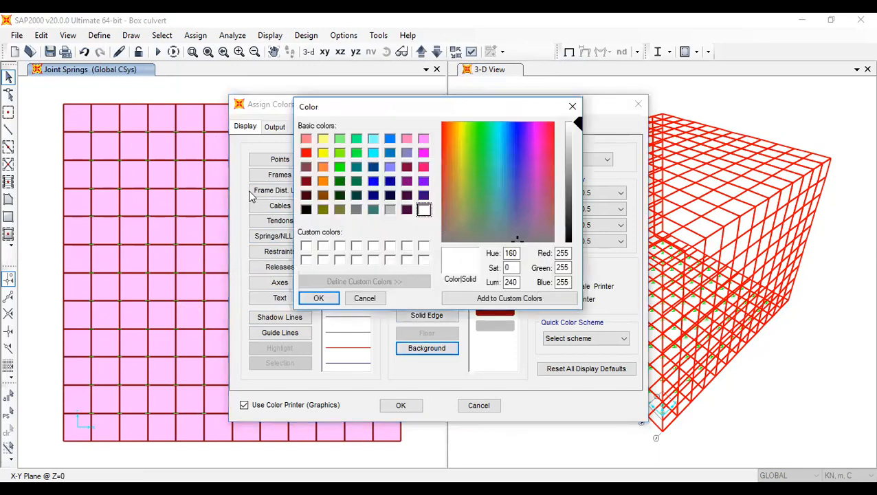
pyautogui.click(306, 212)
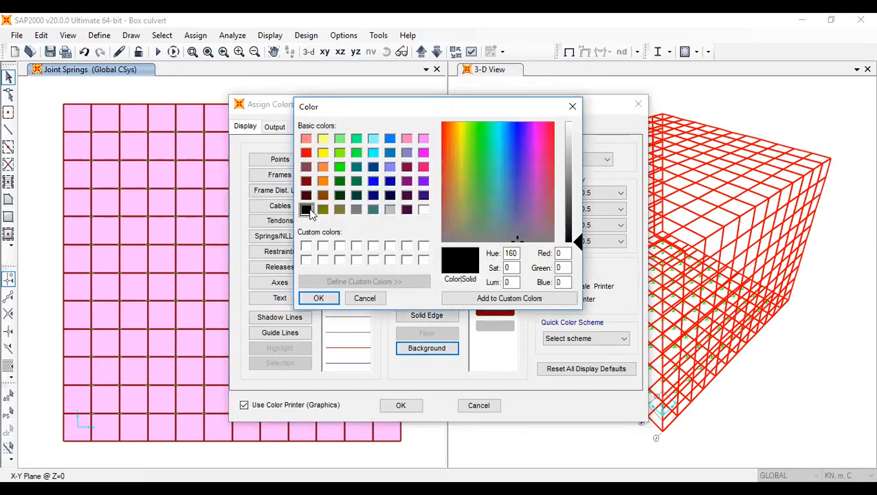
pyautogui.click(318, 299)
pyautogui.click(399, 406)
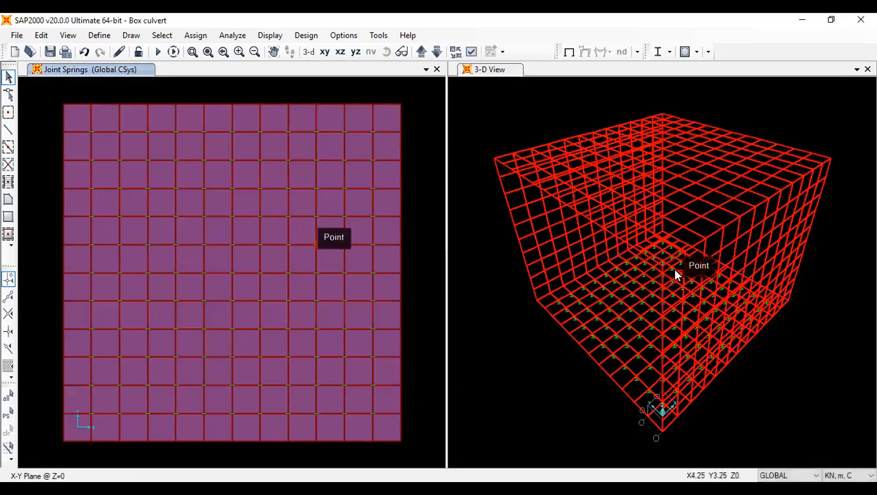
# Assign simple springs of 1000 kN/m in global Z to the non-corner joints on the bottom slab's maximum-X, maximum-Y and minimum-Y edges, replacing existing springs
pyautogui.click(615, 336)
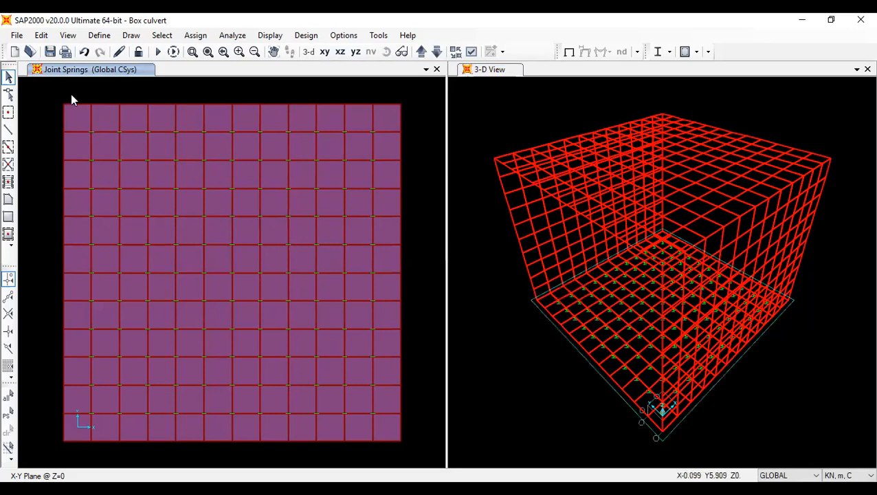
pyautogui.moveTo(85, 98); pyautogui.dragTo(424, 446)
pyautogui.moveTo(82, 429); pyautogui.dragTo(384, 452)
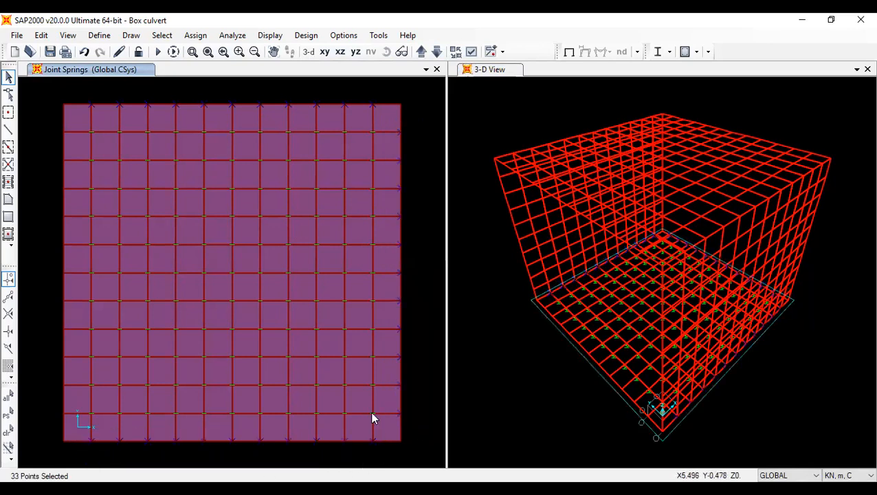
pyautogui.click(197, 35)
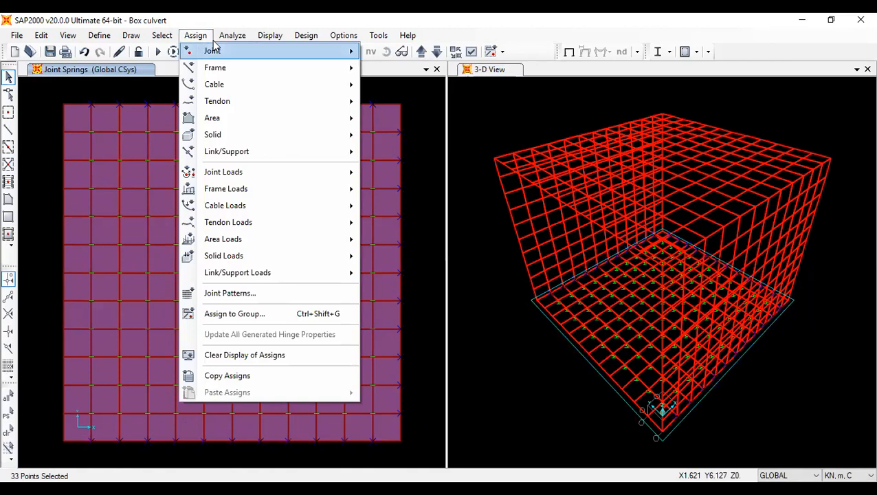
pyautogui.moveTo(347, 51)
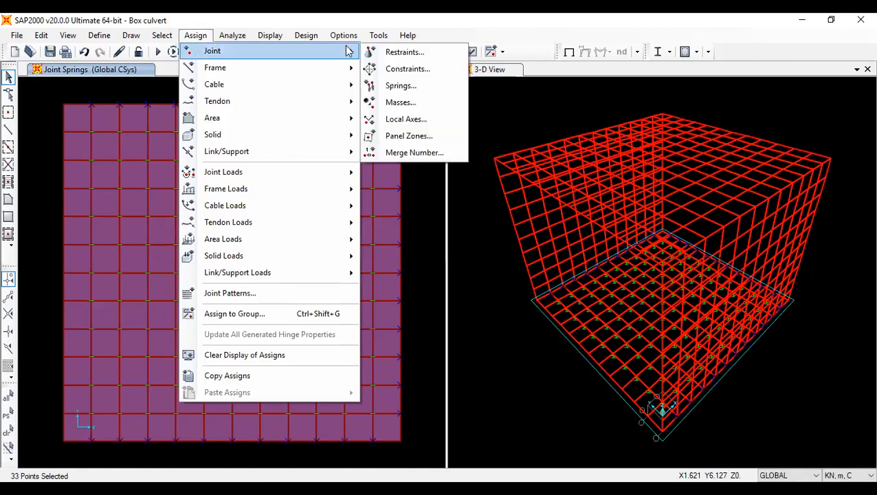
pyautogui.click(421, 91)
pyautogui.doubleClick(453, 242)
pyautogui.click(455, 240)
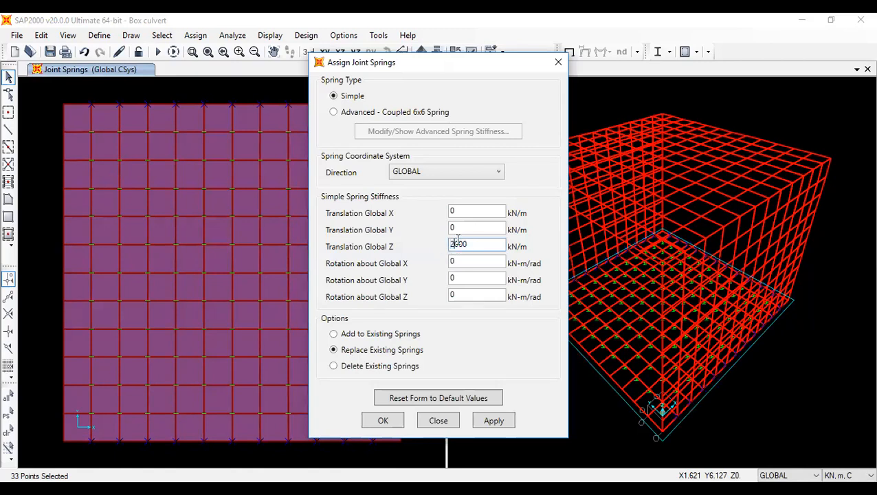
pyautogui.moveTo(455, 242); pyautogui.dragTo(447, 246)
pyautogui.write('1')
pyautogui.click(379, 420)
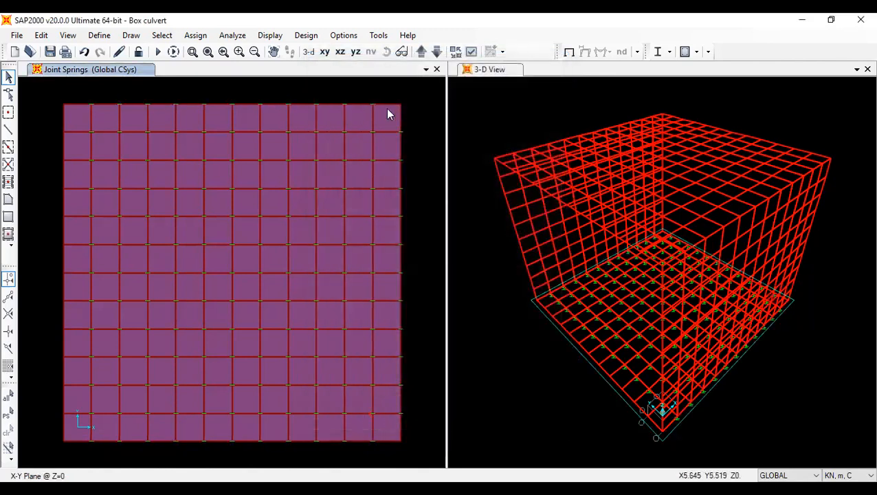
# Assign simple joint springs with a global Z translation stiffness of 500 kN/m to the four bottom-slab corner joints, replacing existing springs
pyautogui.moveTo(391, 97); pyautogui.dragTo(416, 115)
pyautogui.moveTo(389, 427); pyautogui.dragTo(432, 462)
pyautogui.moveTo(48, 92); pyautogui.dragTo(81, 118)
pyautogui.moveTo(48, 434); pyautogui.dragTo(79, 445)
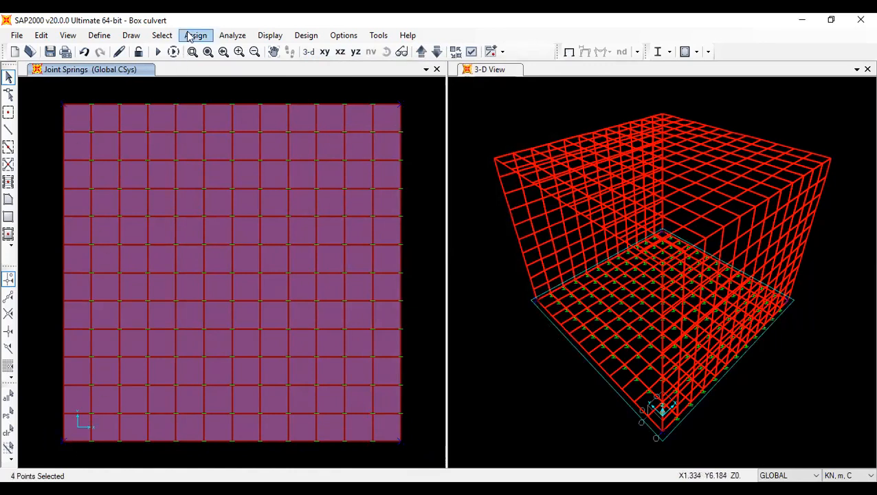
pyautogui.click(232, 35)
pyautogui.moveTo(199, 36)
pyautogui.moveTo(207, 55)
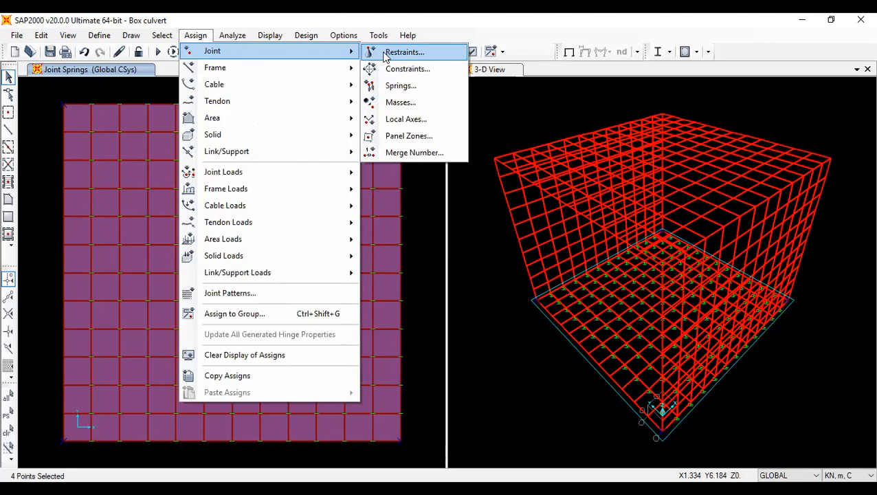
pyautogui.click(398, 87)
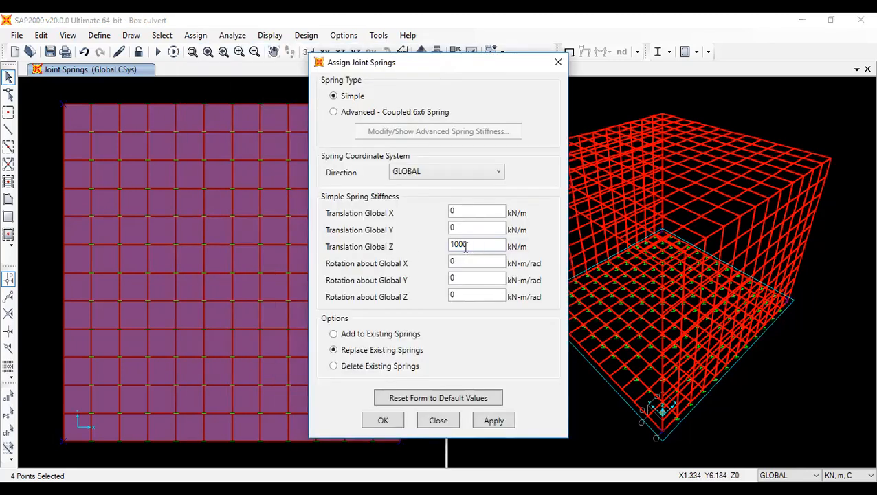
pyautogui.write('500')
pyautogui.click(379, 420)
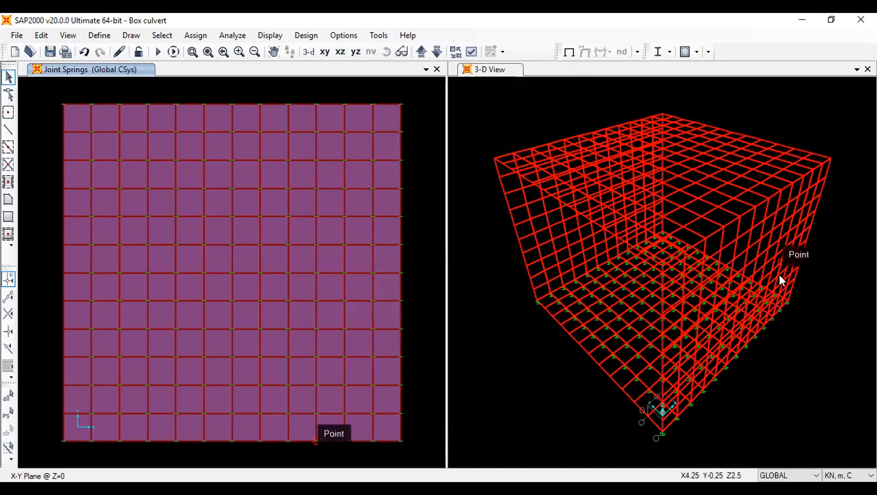
# Restore the default 3-D view and display its spring diagram in the joint local coordinate system
pyautogui.scroll(3, 691, 336)
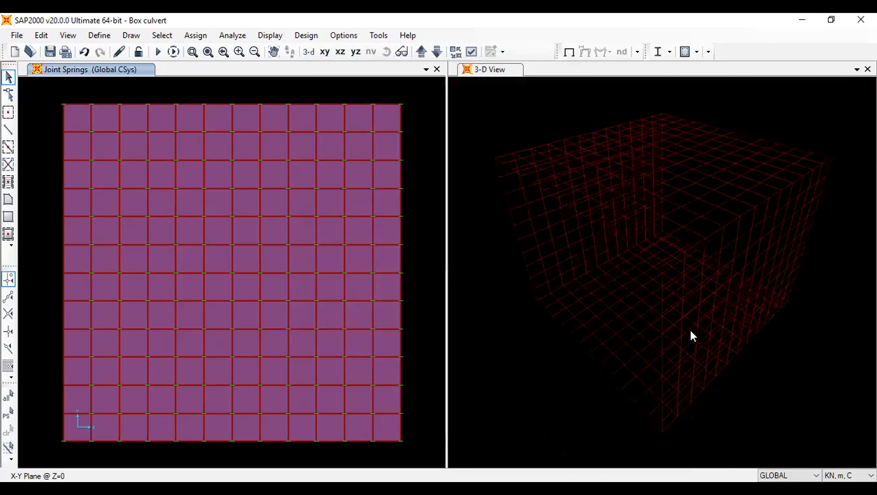
pyautogui.click(837, 323)
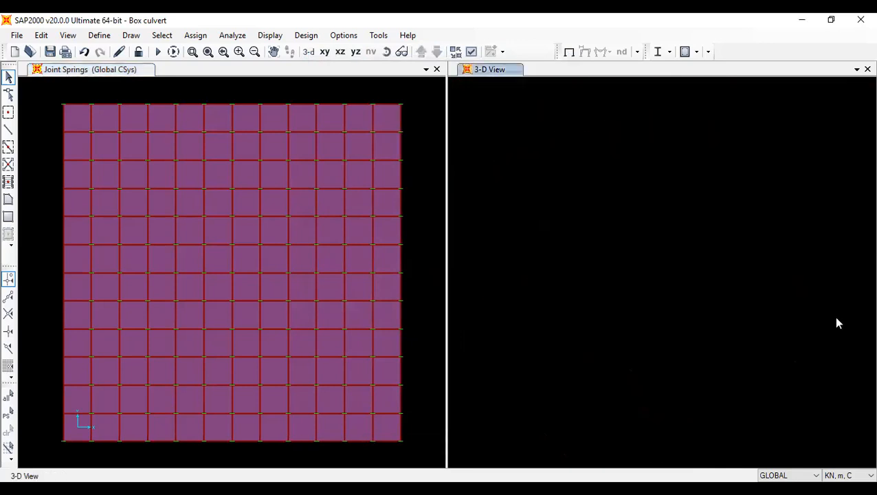
pyautogui.click(309, 51)
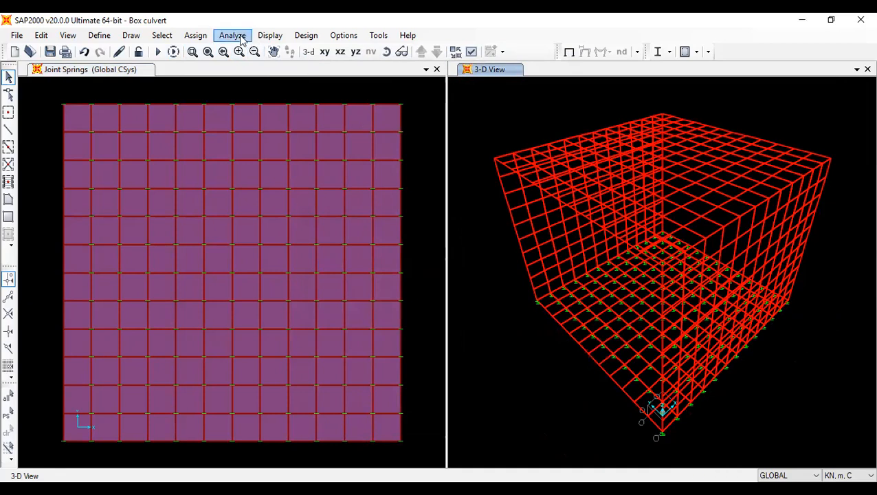
pyautogui.click(270, 36)
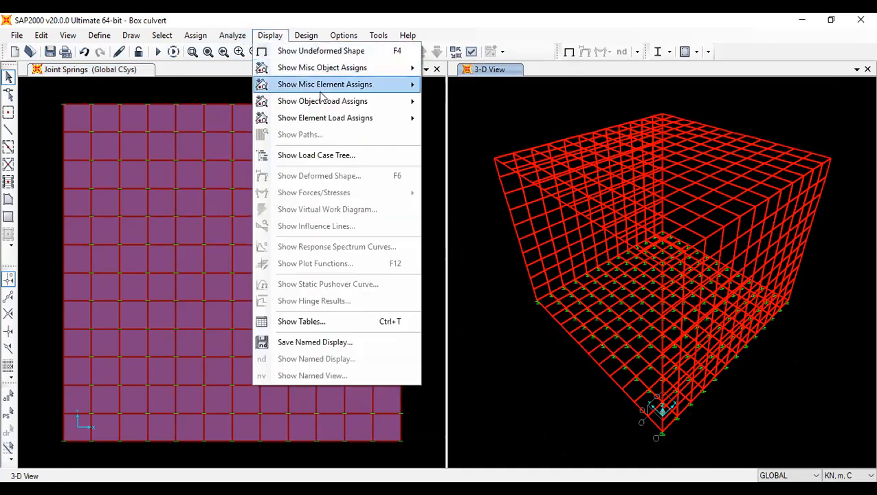
pyautogui.moveTo(321, 93)
pyautogui.moveTo(333, 66)
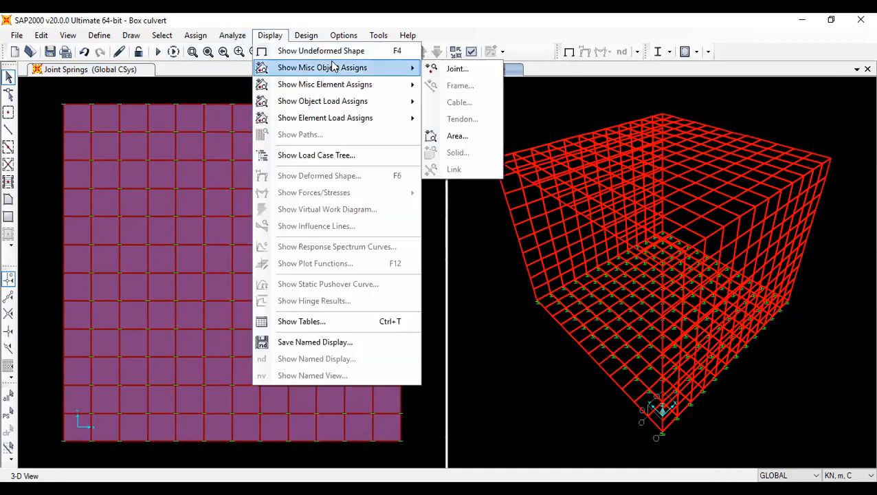
pyautogui.click(466, 69)
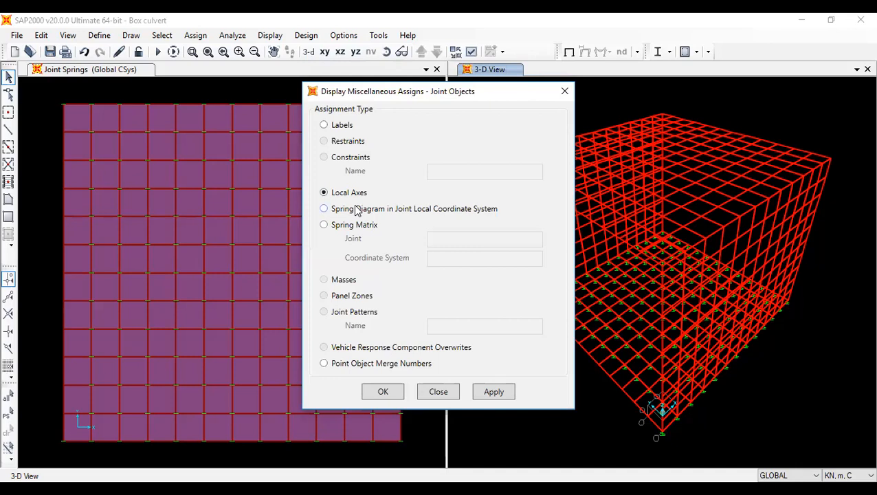
pyautogui.click(356, 210)
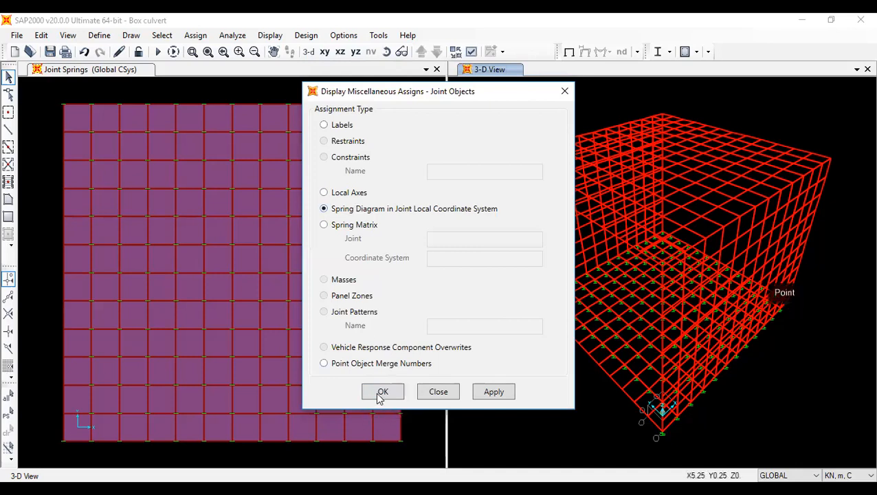
pyautogui.click(381, 393)
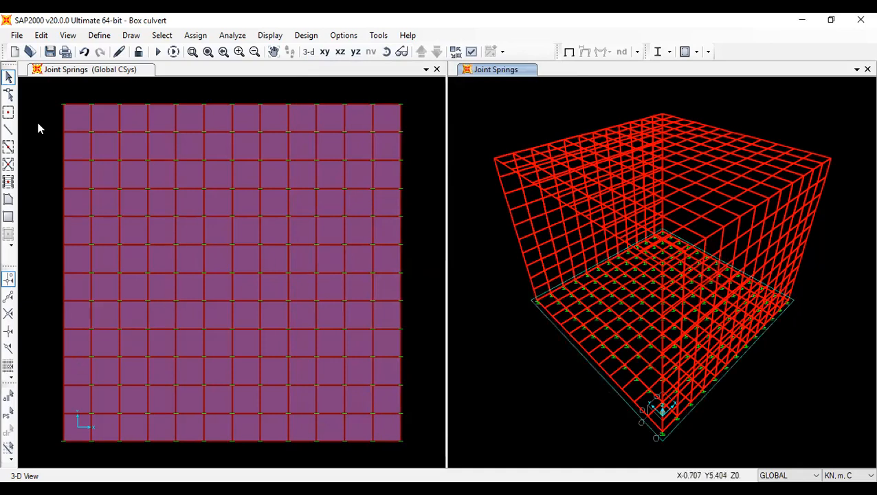
# Assign simple springs of 1000 kN/m in global Z to the non-corner joints on the bottom slab's minimum-X edge, replacing existing springs
pyautogui.moveTo(39, 120); pyautogui.dragTo(77, 426)
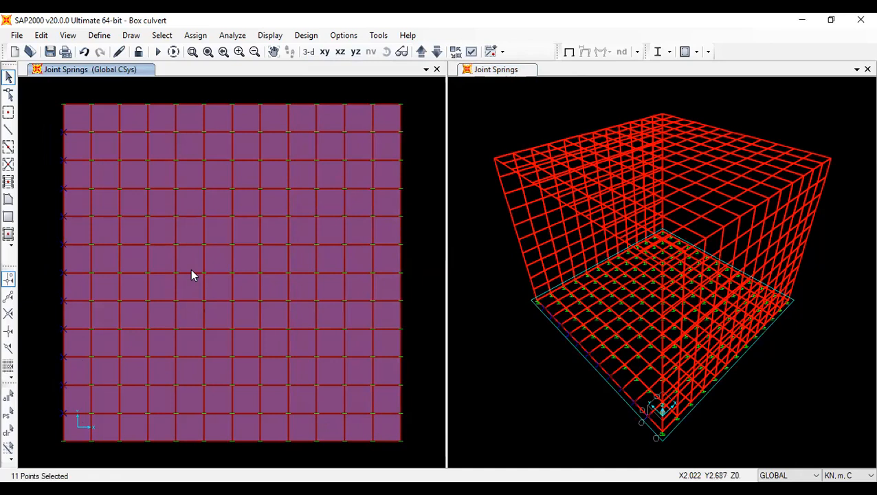
pyautogui.click(194, 35)
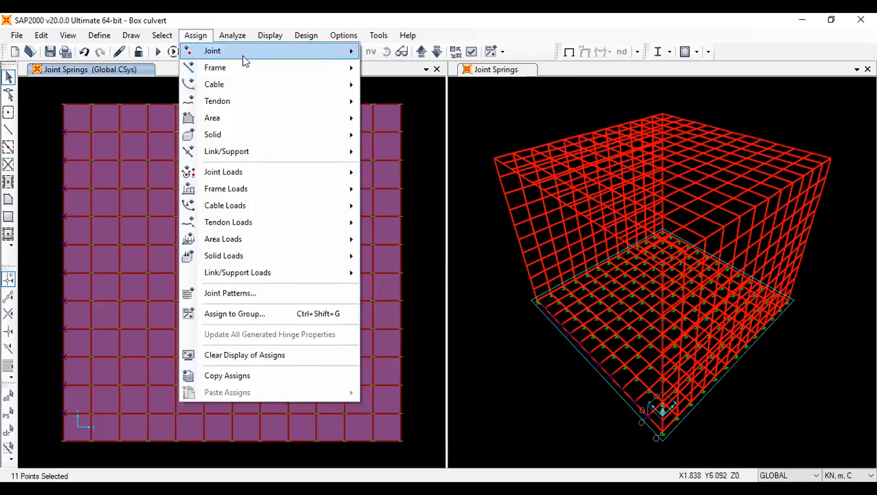
pyautogui.moveTo(242, 57)
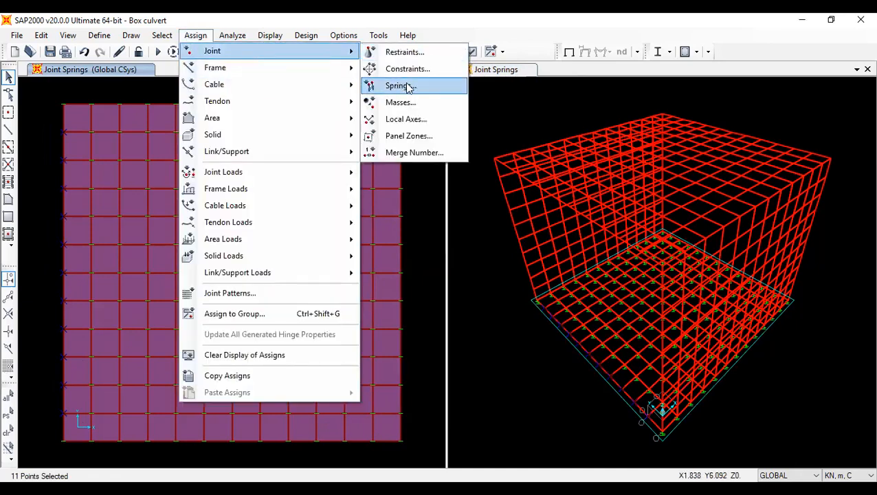
pyautogui.press('Return')
pyautogui.write('1000')
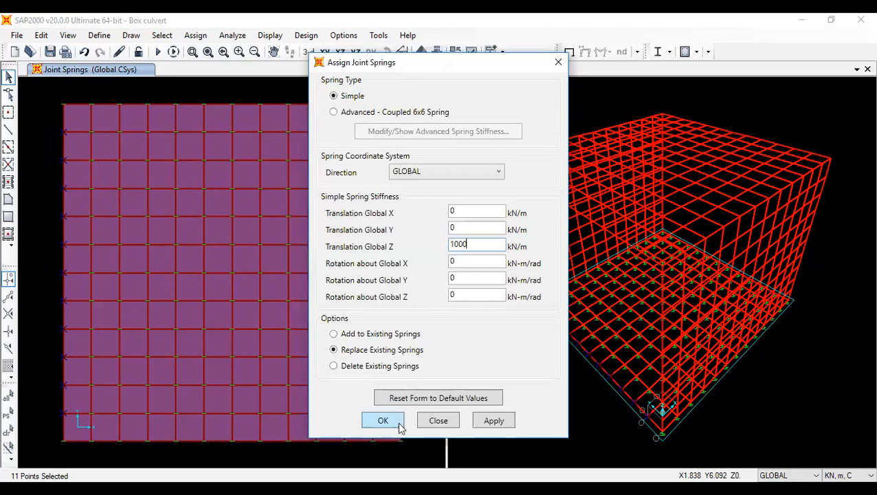
pyautogui.click(398, 423)
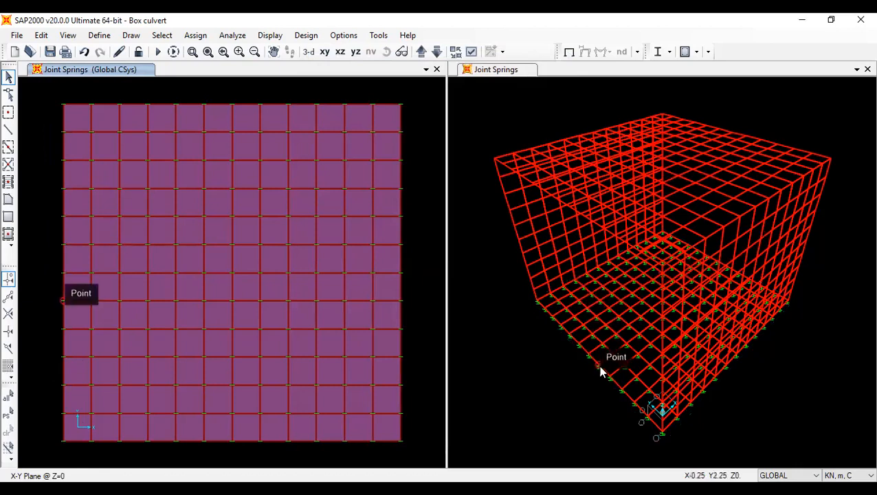
# Inspect the bottom-slab joint springs in 3-D, clear the selection and save the box culvert model
pyautogui.scroll(5, 609, 361)
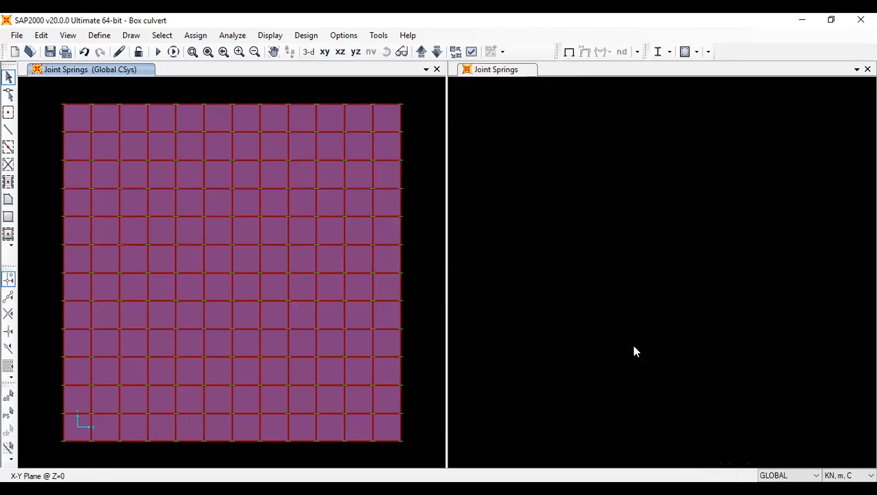
pyautogui.click(634, 351)
pyautogui.scroll(-5, 634, 351)
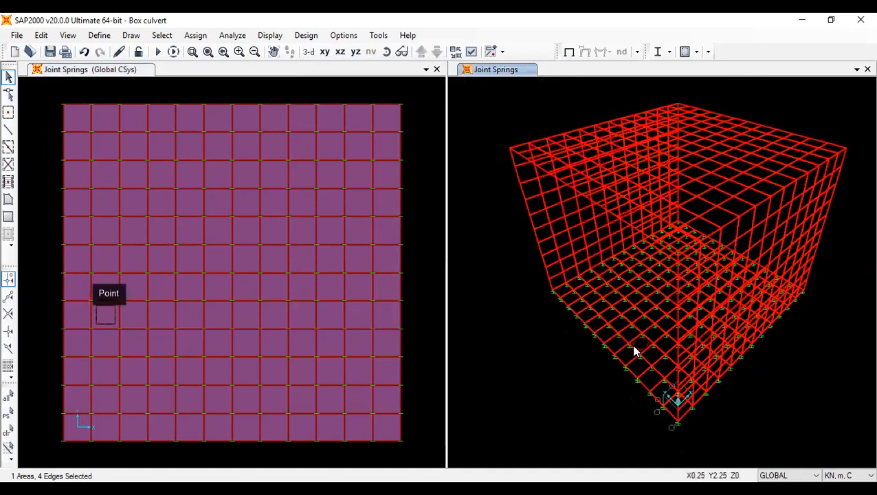
pyautogui.scroll(2, 632, 347)
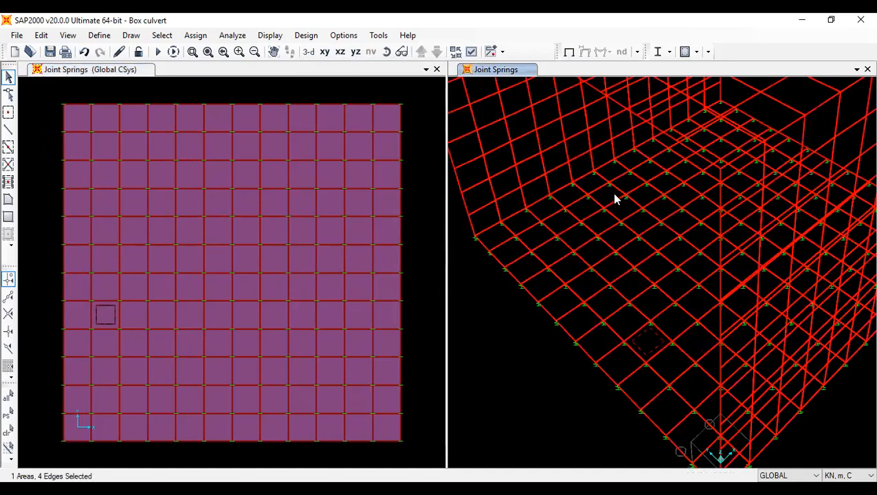
pyautogui.click(652, 346)
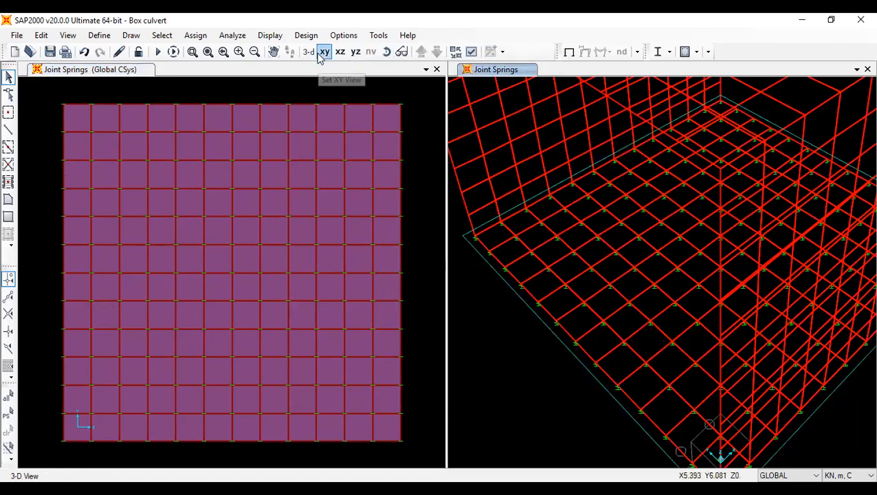
pyautogui.click(16, 35)
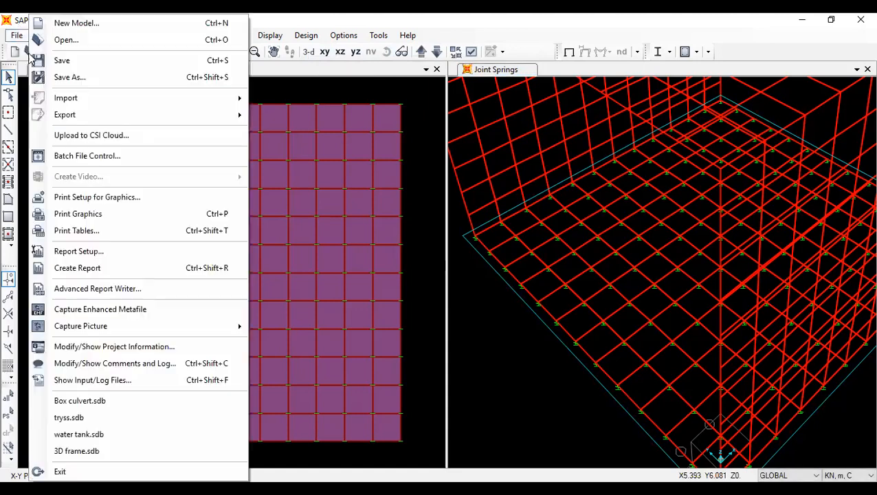
pyautogui.click(67, 62)
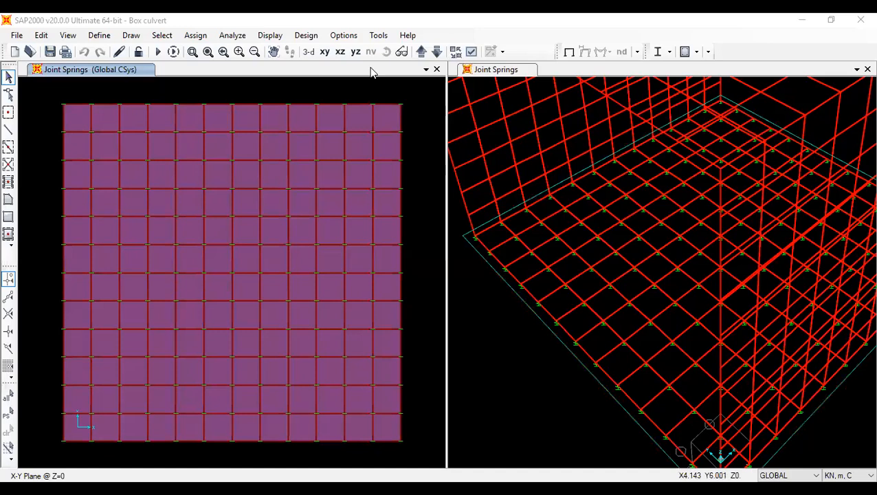
# Restrain translations 1 and 2 in joint local directions at the two corner joints on the bottom slab's maximum-Y edge
pyautogui.click(308, 52)
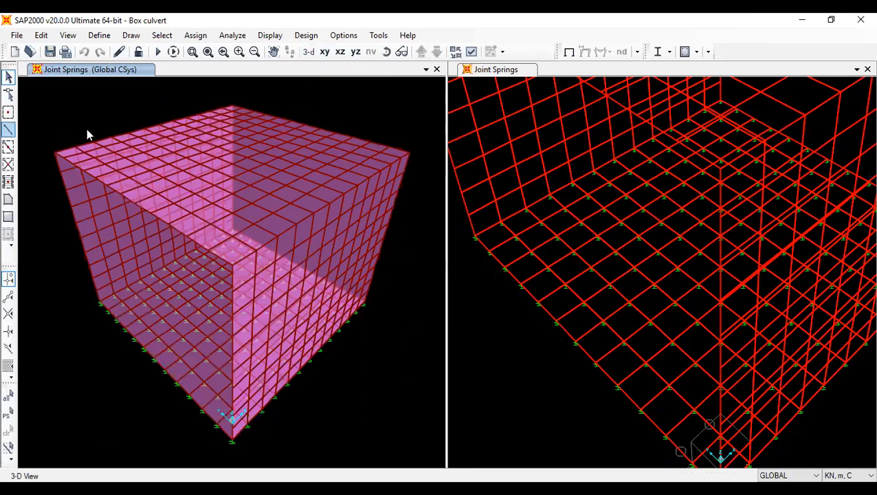
pyautogui.click(385, 53)
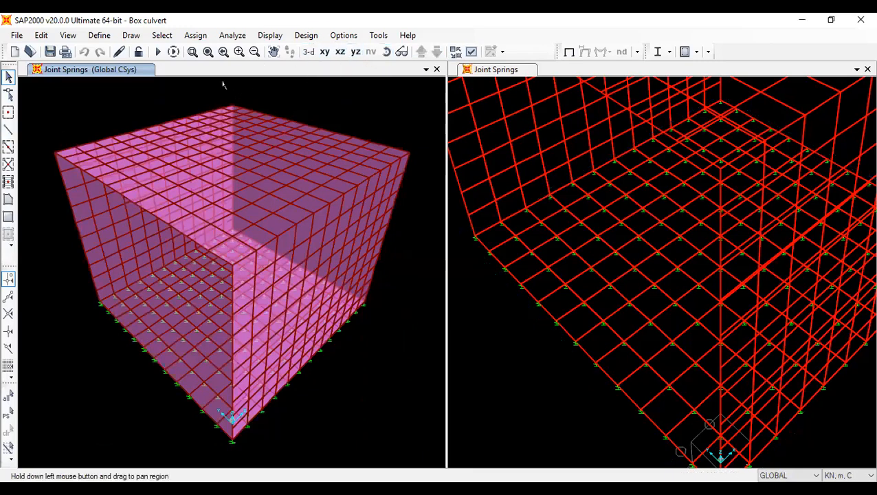
pyautogui.moveTo(191, 96); pyautogui.dragTo(193, 140)
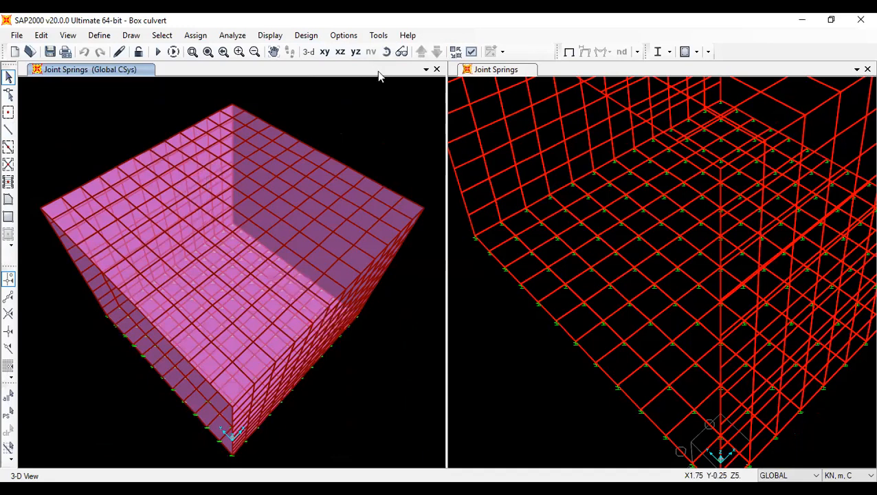
pyautogui.click(386, 52)
pyautogui.moveTo(403, 246)
pyautogui.mouseDown()
pyautogui.moveTo(403, 261)
pyautogui.moveTo(451, 157)
pyautogui.moveTo(464, 170)
pyautogui.moveTo(459, 180)
pyautogui.mouseUp()
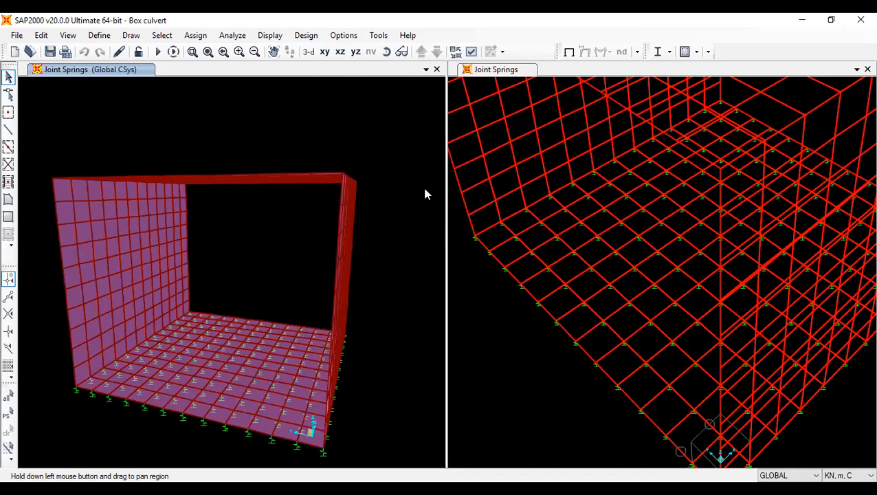
pyautogui.moveTo(400, 145)
pyautogui.mouseDown()
pyautogui.moveTo(389, 189)
pyautogui.moveTo(372, 193)
pyautogui.mouseUp()
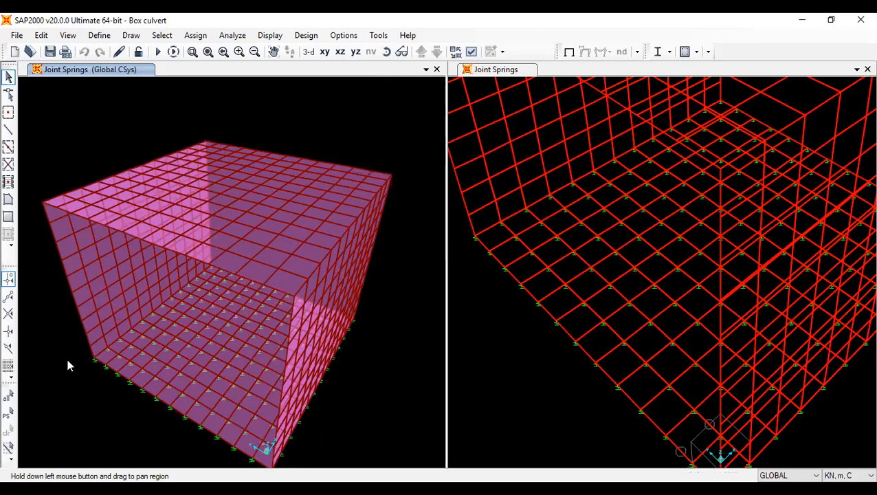
pyautogui.click(95, 357)
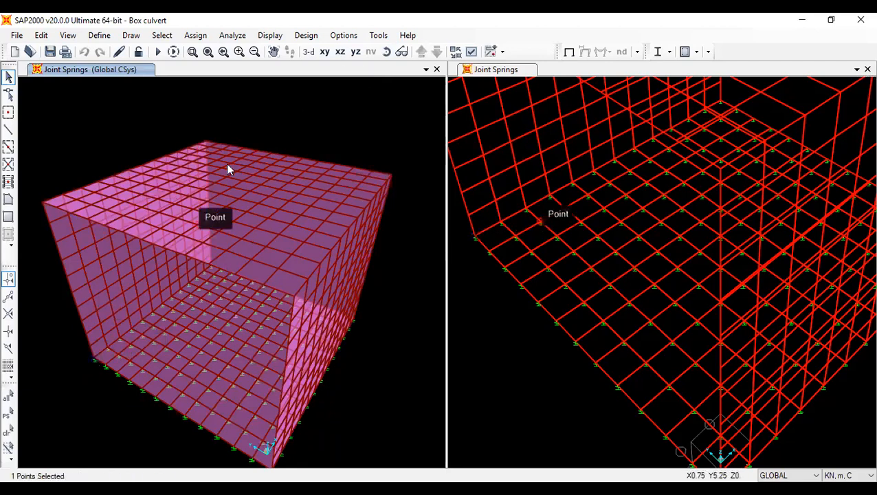
pyautogui.click(401, 52)
pyautogui.moveTo(371, 182)
pyautogui.mouseDown()
pyautogui.moveTo(382, 169)
pyautogui.moveTo(363, 177)
pyautogui.mouseUp()
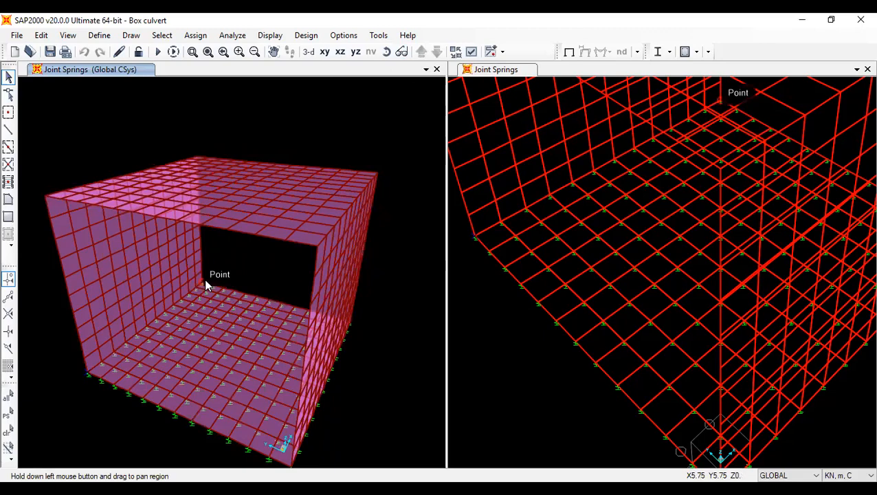
pyautogui.scroll(5, 202, 285)
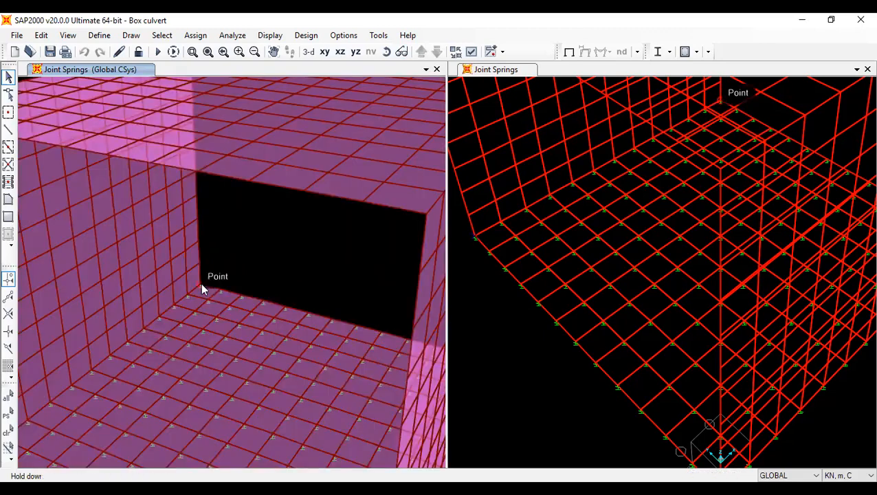
pyautogui.click(201, 286)
pyautogui.click(248, 307)
pyautogui.scroll(-5, 249, 309)
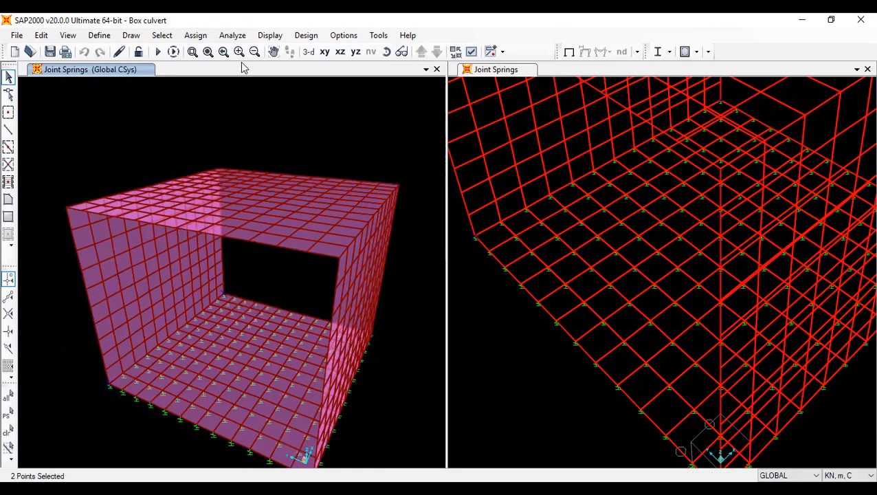
pyautogui.click(233, 38)
pyautogui.moveTo(196, 35)
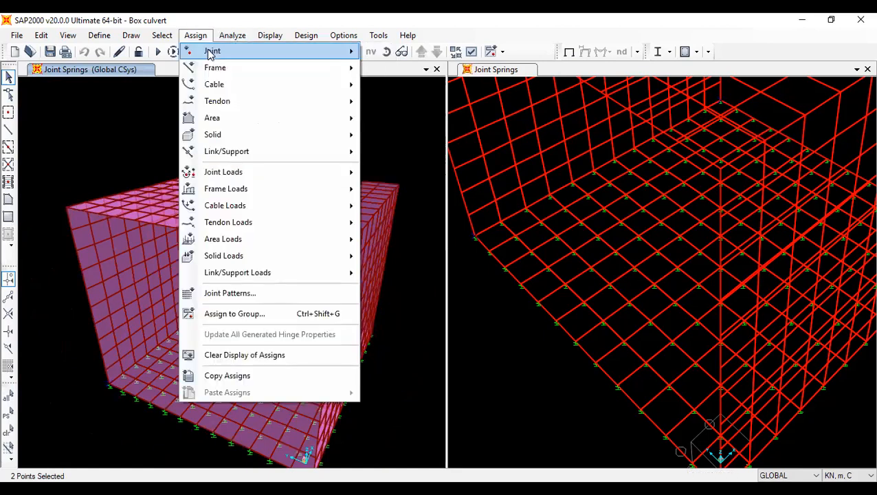
pyautogui.moveTo(280, 57)
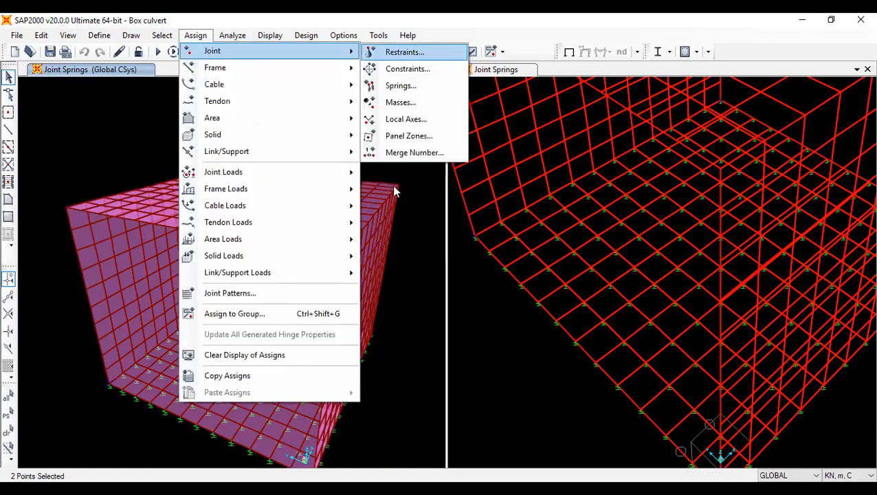
pyautogui.click(424, 53)
pyautogui.click(367, 216)
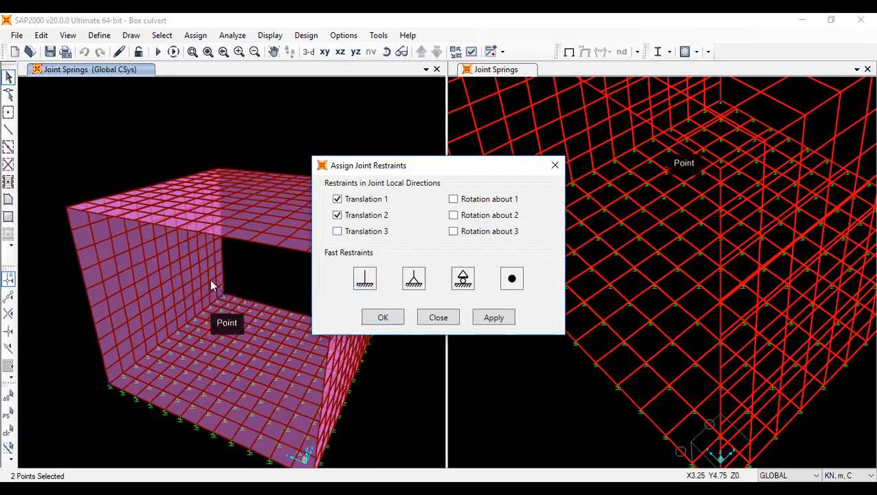
pyautogui.click(395, 322)
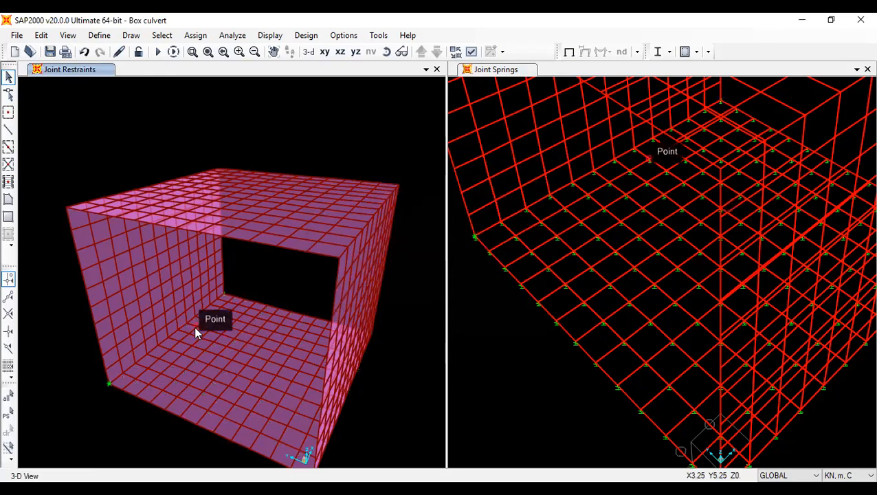
pyautogui.click(153, 37)
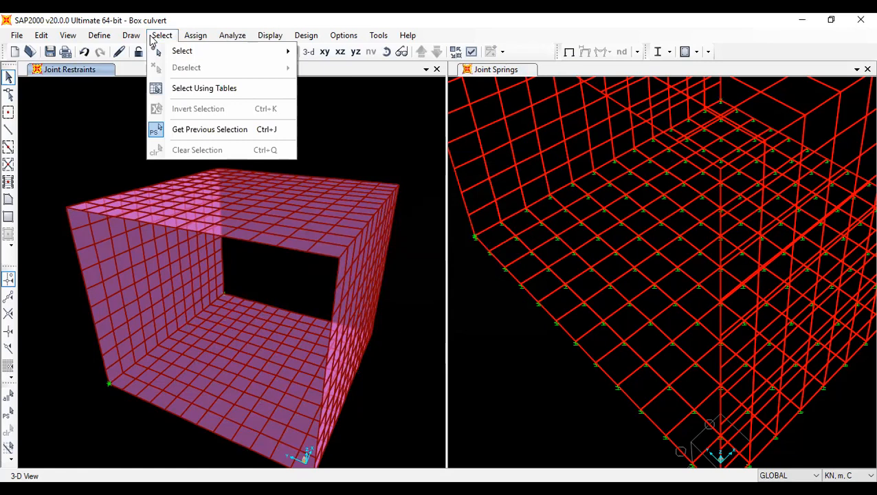
pyautogui.moveTo(119, 41)
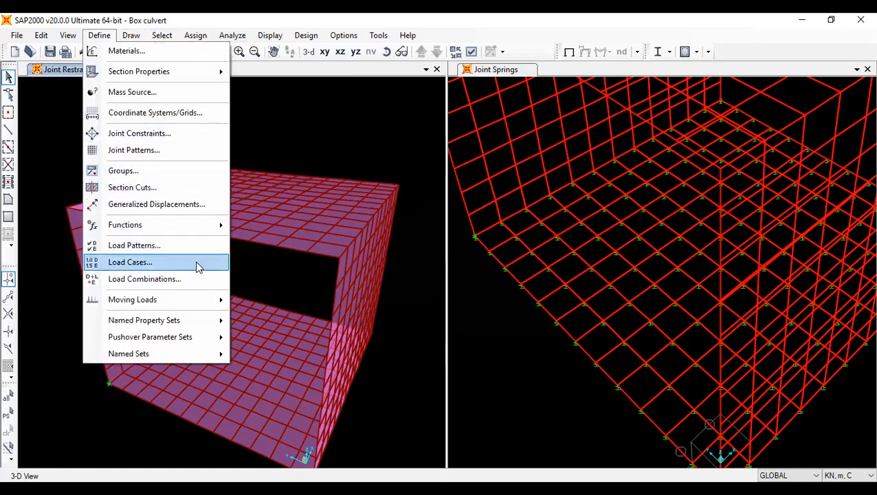
pyautogui.click(206, 279)
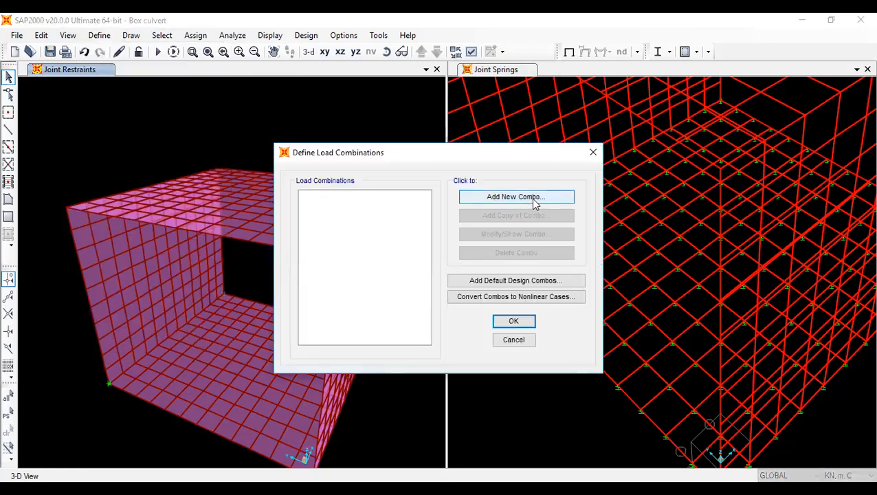
pyautogui.click(535, 199)
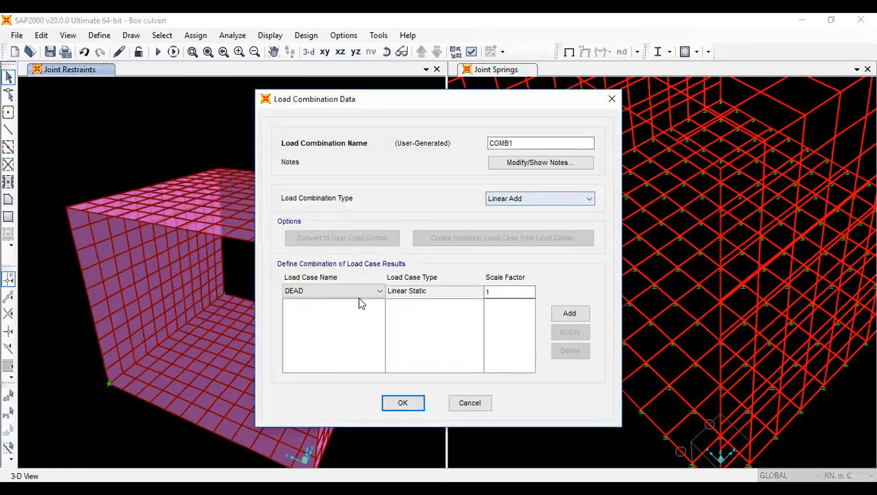
pyautogui.click(493, 291)
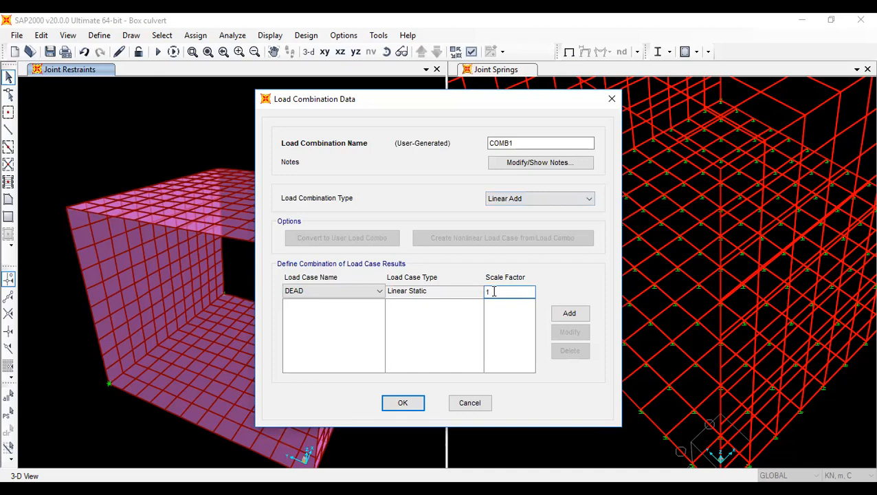
pyautogui.click(611, 99)
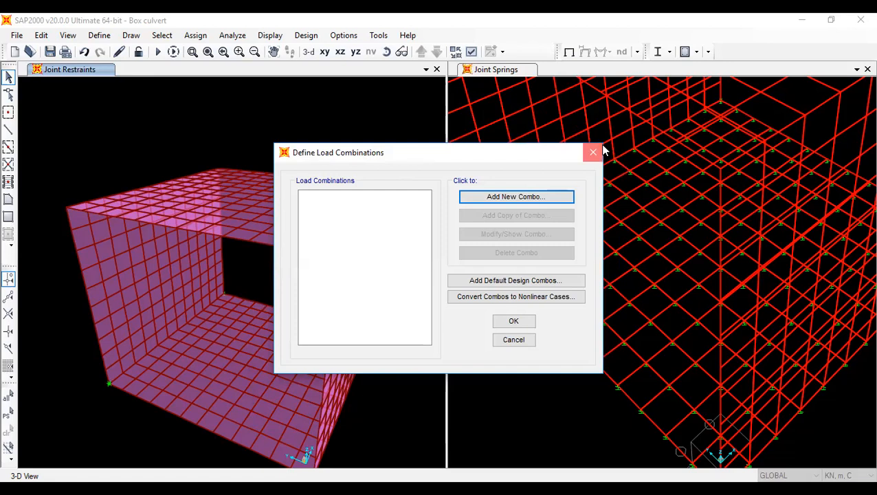
pyautogui.click(600, 151)
# Exclude the MODAL case from the run and analyze all the remaining load cases
pyautogui.click(158, 53)
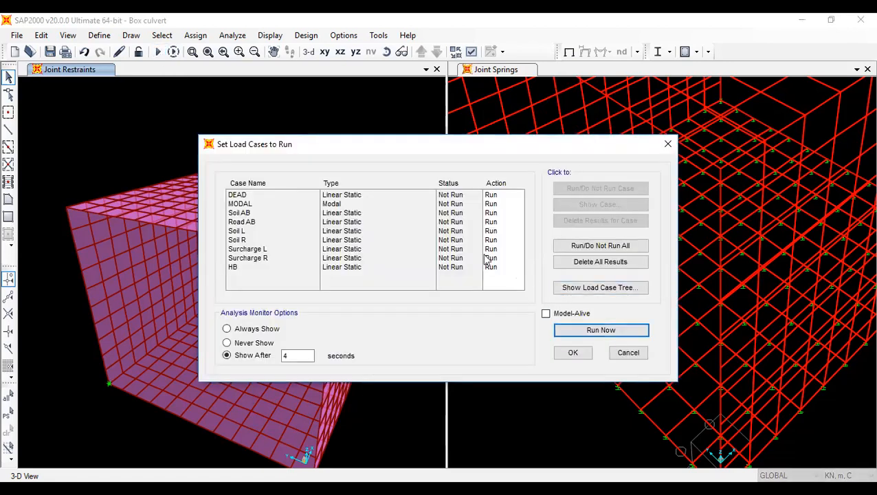
pyautogui.click(254, 212)
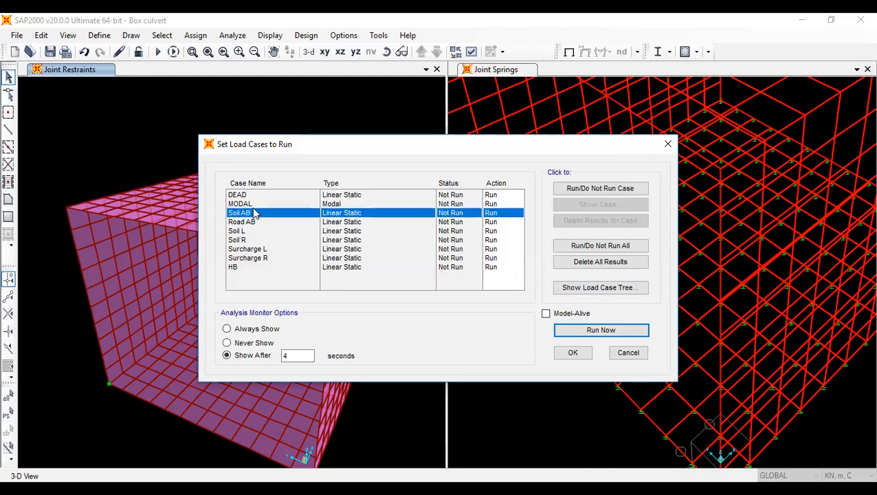
pyautogui.click(253, 204)
pyautogui.click(581, 188)
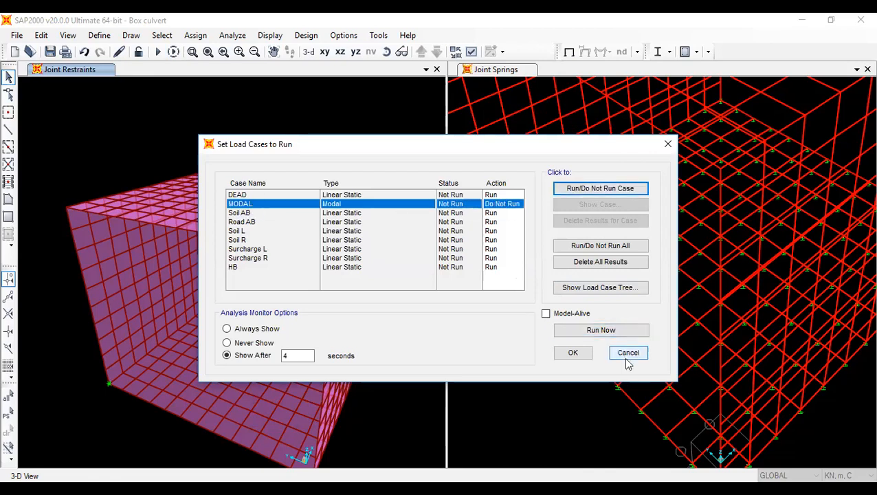
pyautogui.click(626, 331)
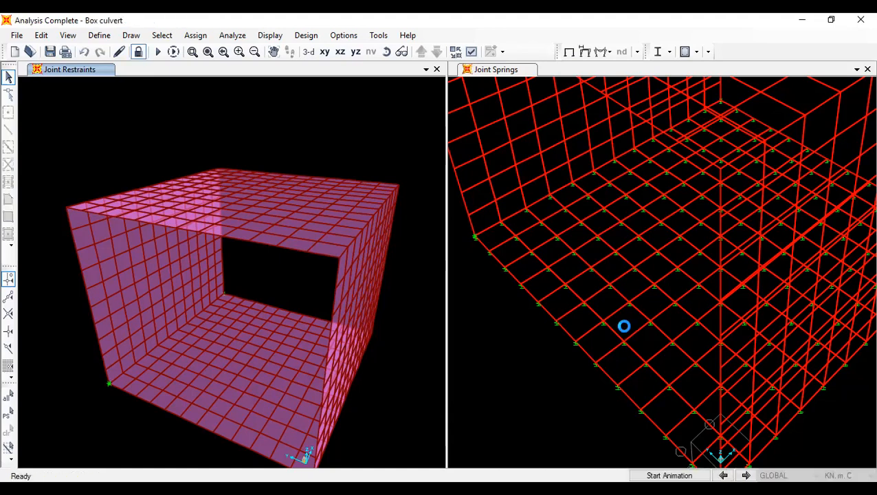
# Turn on the local axes of the area objects in the 3-D view's display options
pyautogui.click(472, 53)
pyautogui.click(424, 303)
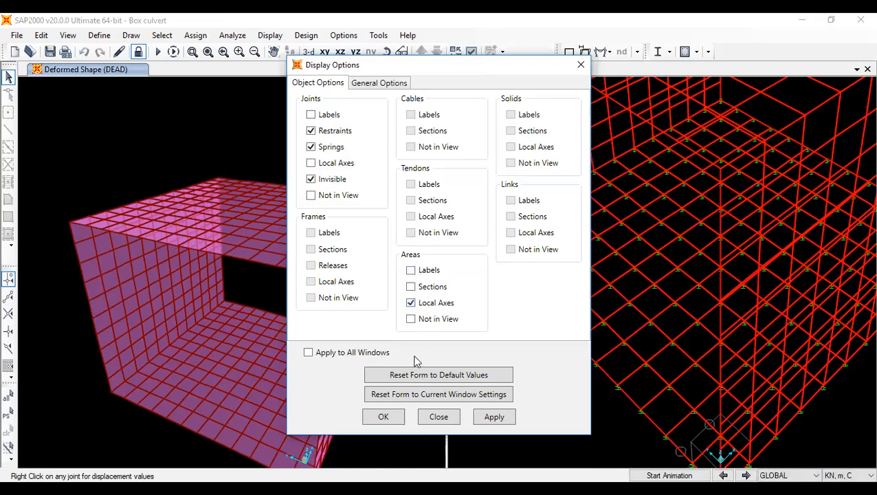
pyautogui.click(385, 417)
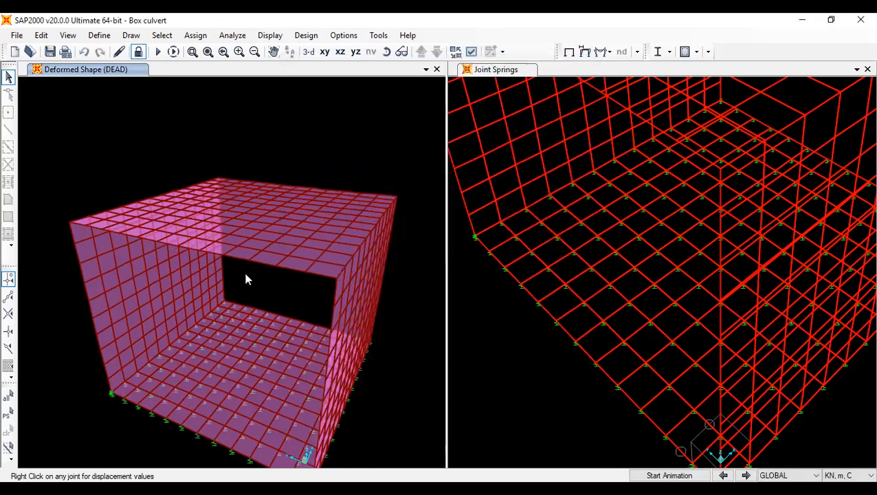
pyautogui.rightClick(248, 261)
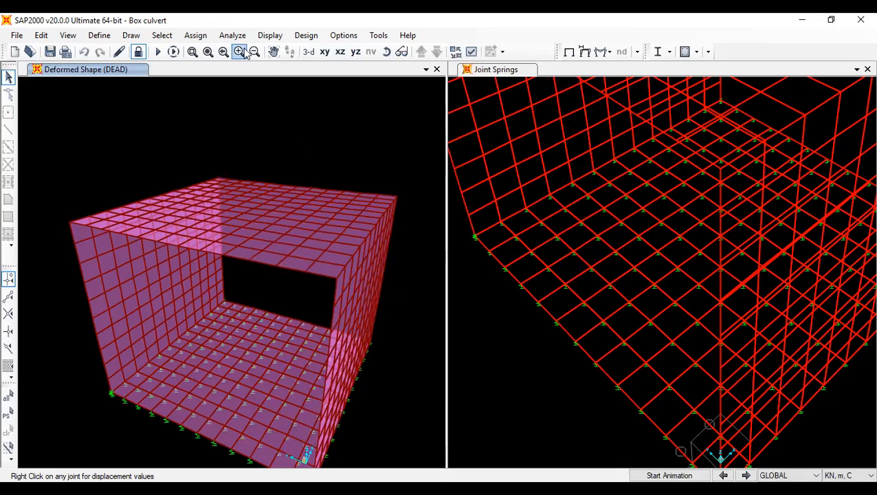
# Unlock the model, deleting the analysis results, and examine the area local axes on the culvert's slabs and walls
pyautogui.click(140, 52)
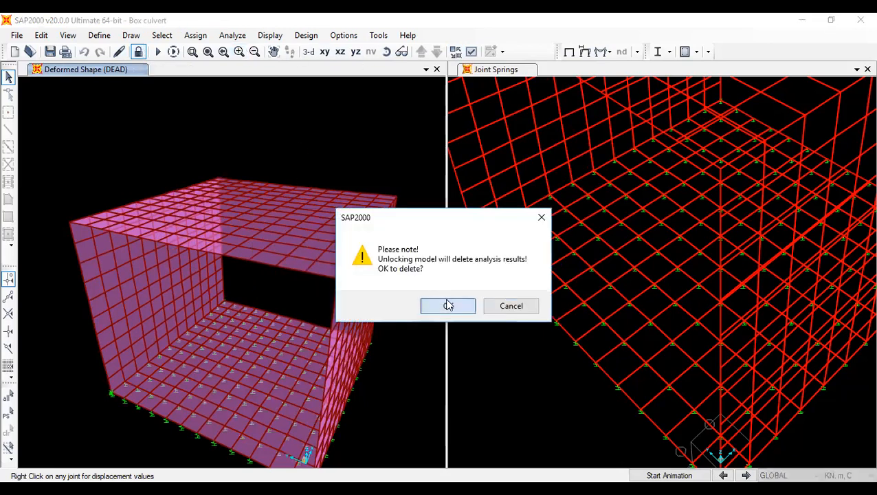
pyautogui.click(447, 305)
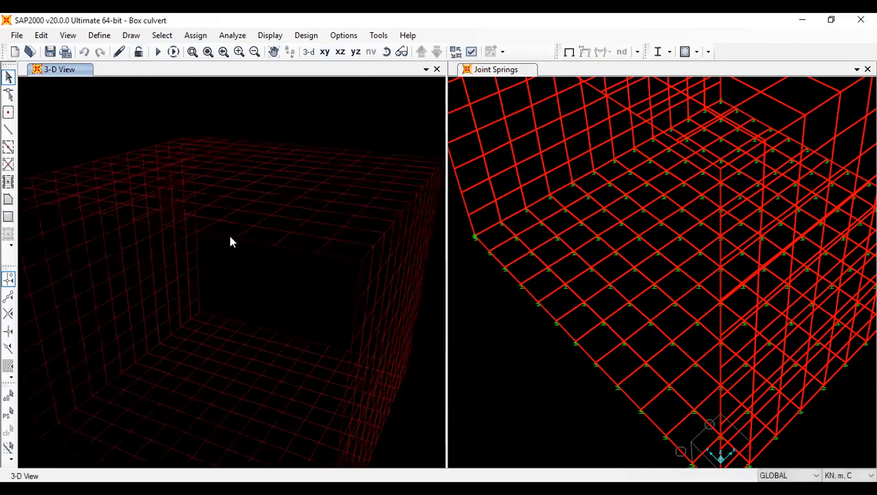
pyautogui.scroll(5, 221, 222)
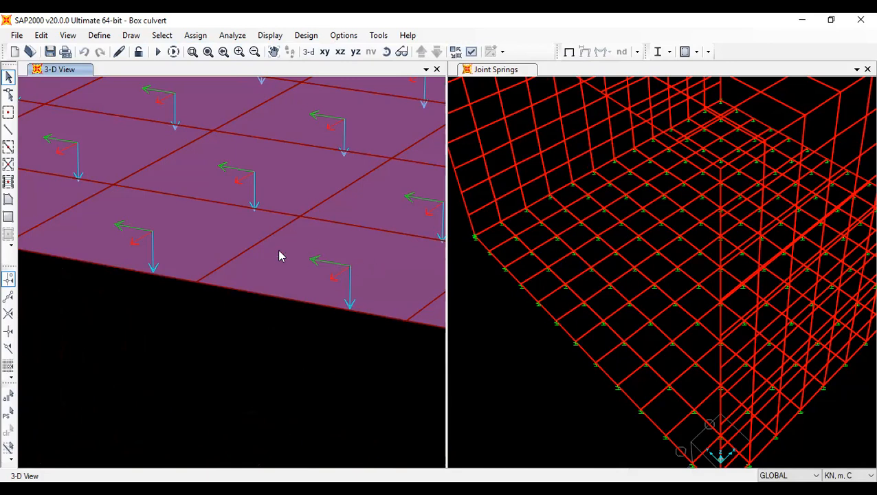
pyautogui.scroll(-3, 315, 259)
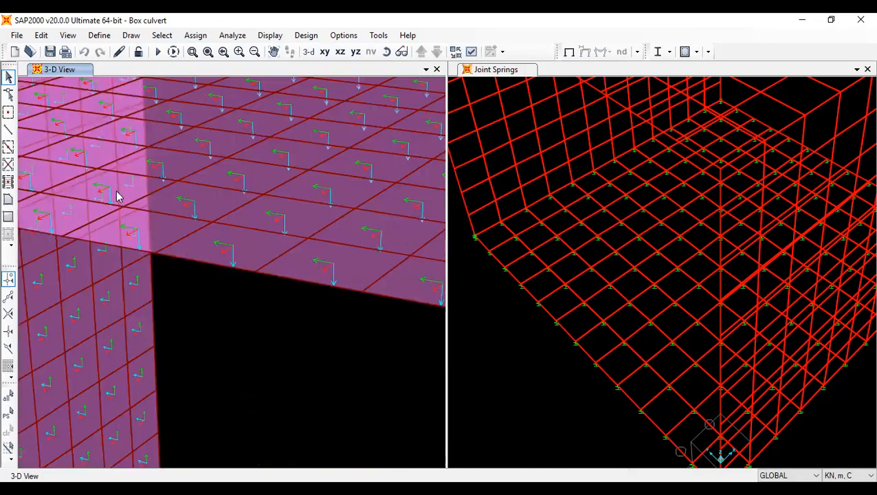
pyautogui.scroll(-3, 117, 197)
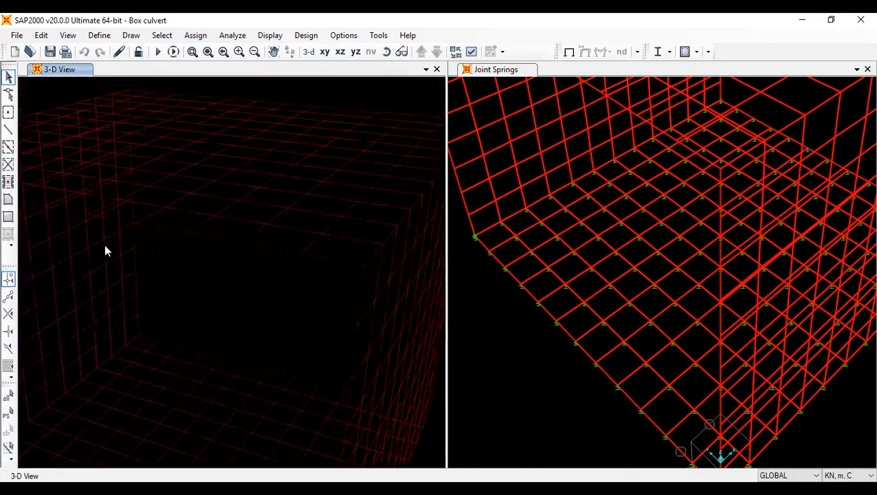
pyautogui.moveTo(160, 241); pyautogui.dragTo(354, 208, button='middle')
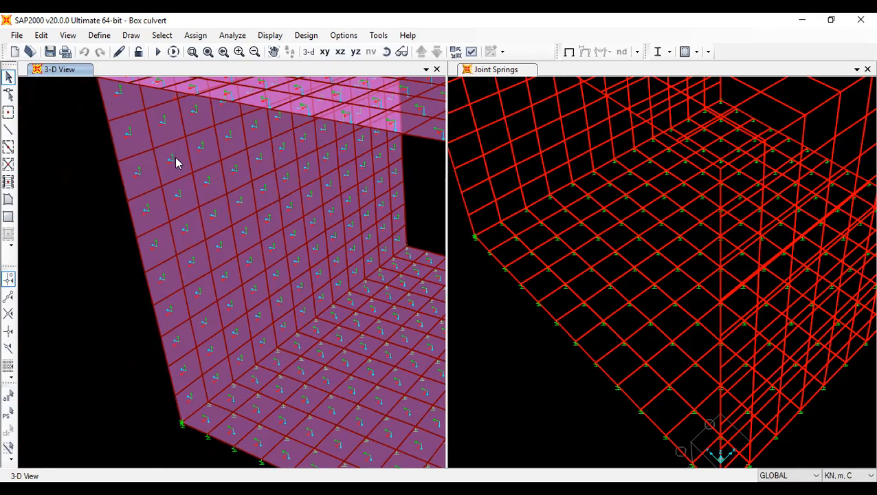
pyautogui.moveTo(376, 237)
pyautogui.keyDown('shift'); pyautogui.mouseDown(button='middle')
pyautogui.moveTo(222, 338)
pyautogui.moveTo(249, 232)
pyautogui.mouseUp(button='middle'); pyautogui.keyUp('shift')
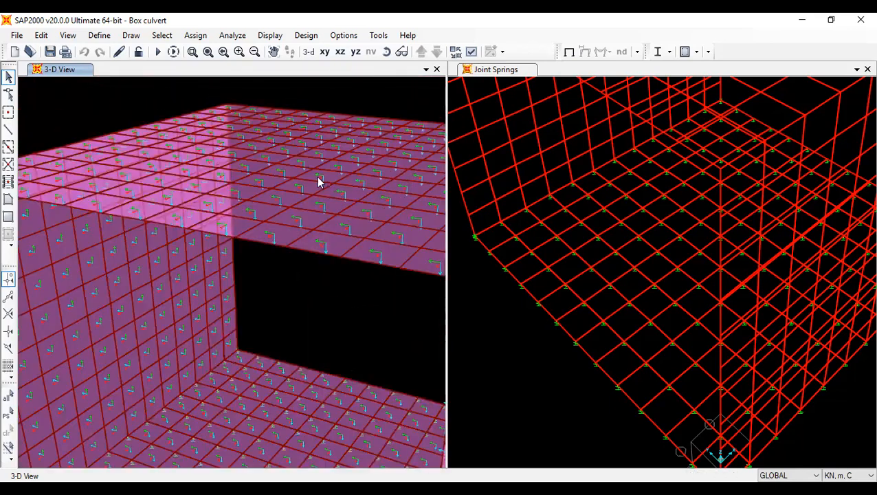
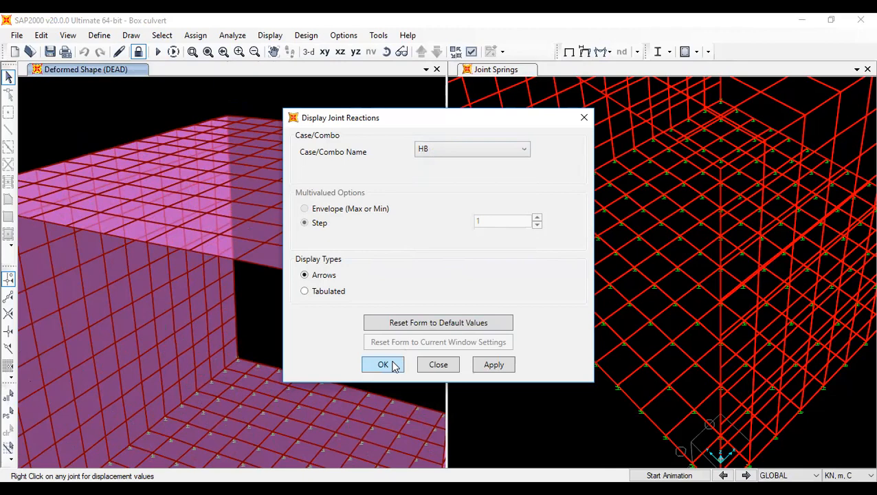
# Display the joint reactions for the HB load case as arrows
pyautogui.click(385, 365)
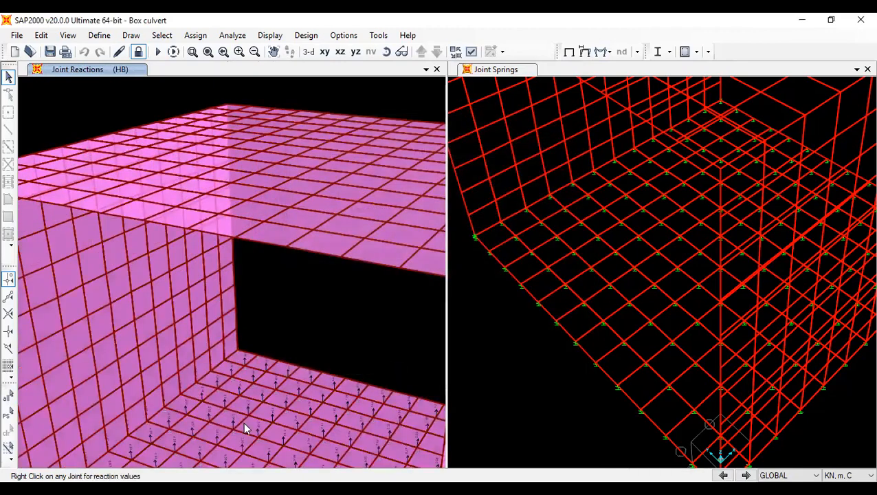
# Display the deformed shape for the HB load case and inspect the joint displacements on the culvert's base slab
pyautogui.scroll(3, 243, 421)
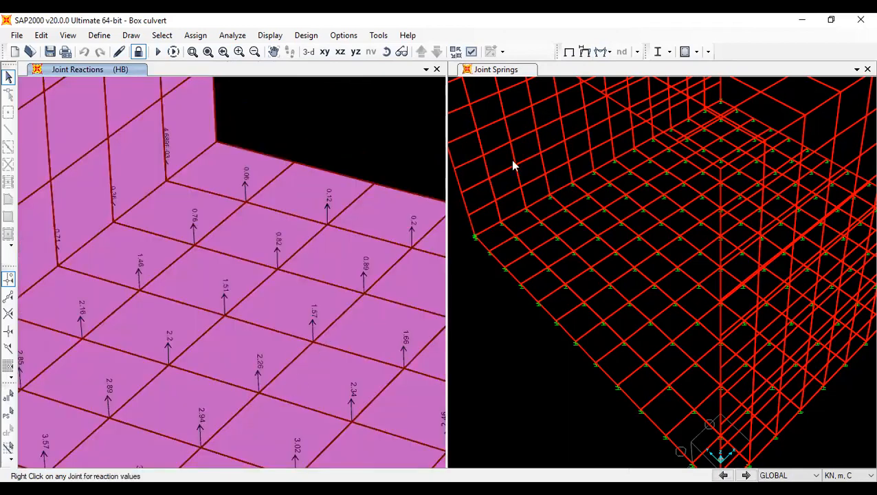
pyautogui.click(583, 52)
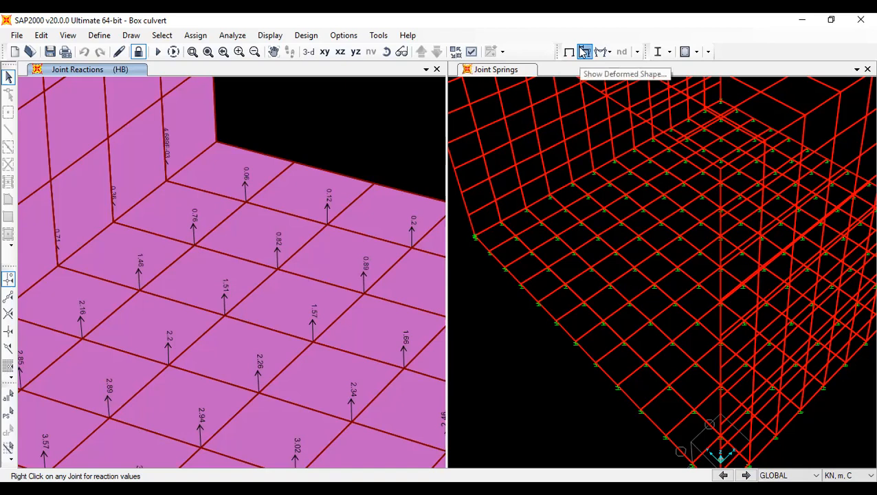
pyautogui.click(447, 54)
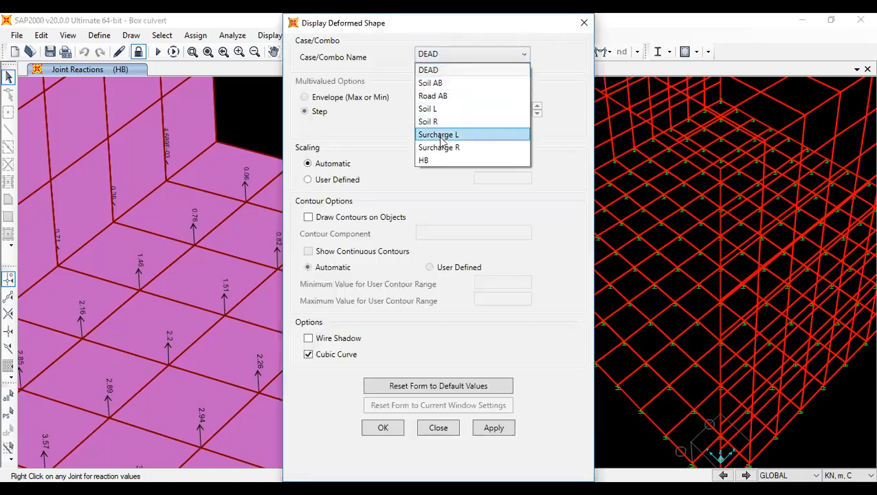
pyautogui.click(435, 159)
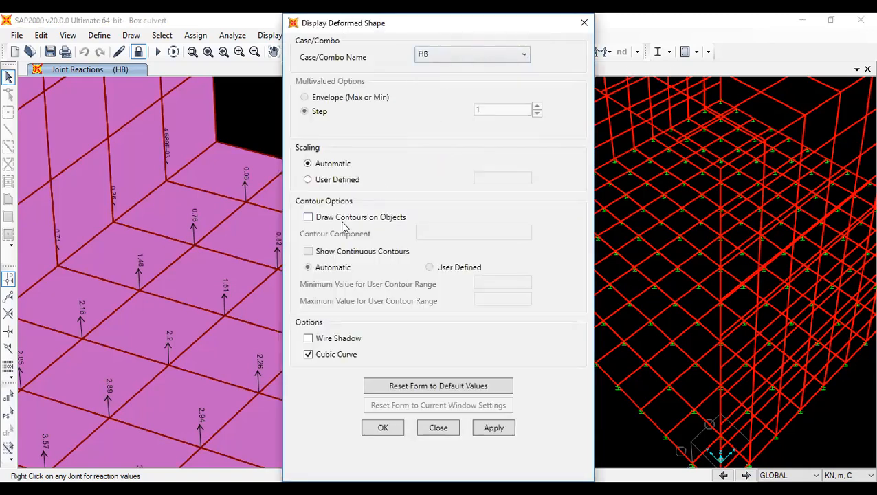
pyautogui.click(383, 428)
pyautogui.rightClick(168, 371)
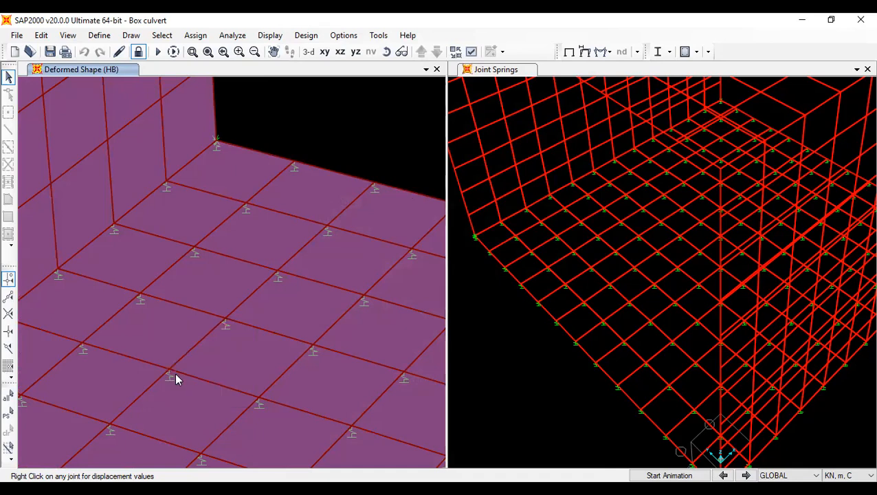
pyautogui.moveTo(215, 140)
pyautogui.scroll(-3, 335, 290)
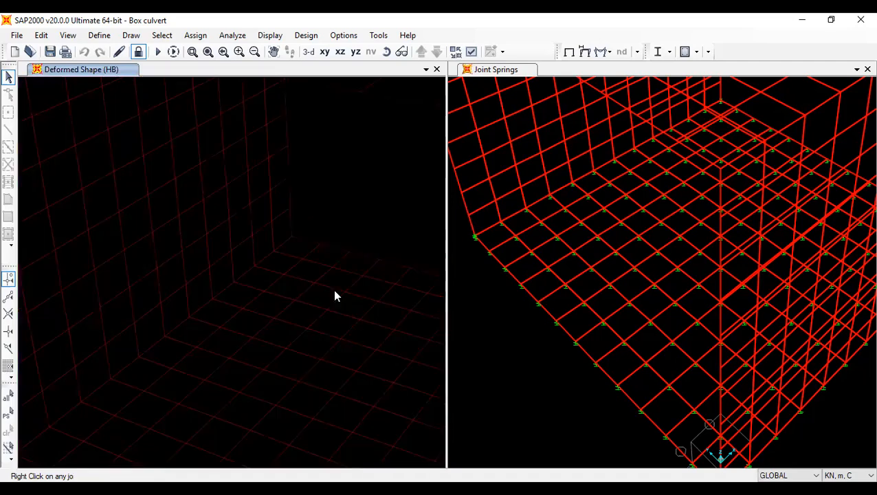
pyautogui.scroll(-1, 335, 290)
pyautogui.moveTo(359, 334); pyautogui.dragTo(323, 294, button='middle')
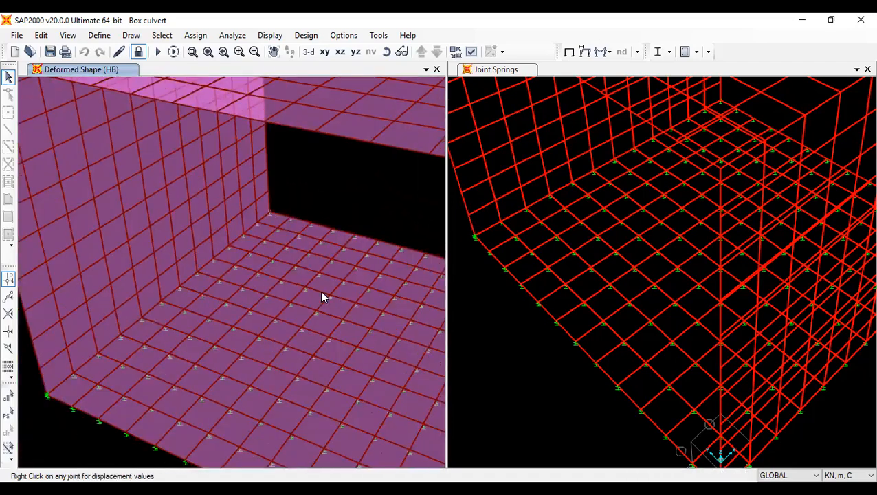
pyautogui.scroll(-5, 326, 310)
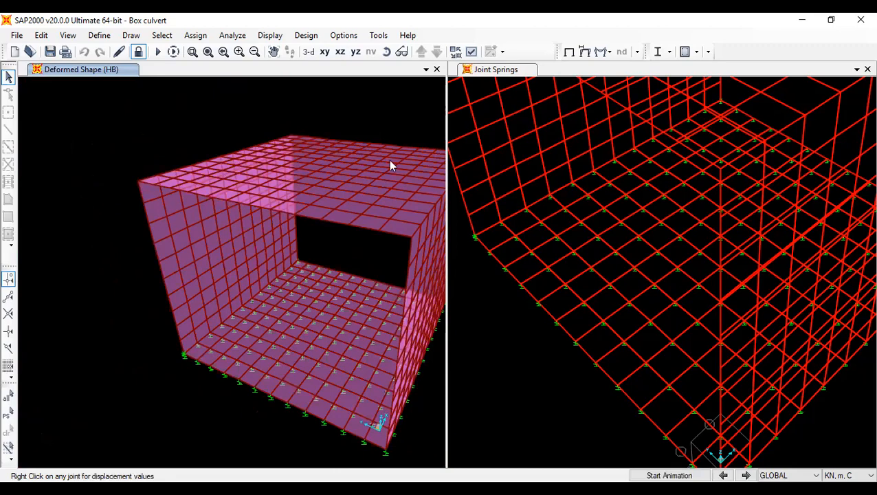
# Display the shell resultant M22 moment contours for the HB load case, with stress averaging at all joints
pyautogui.click(600, 53)
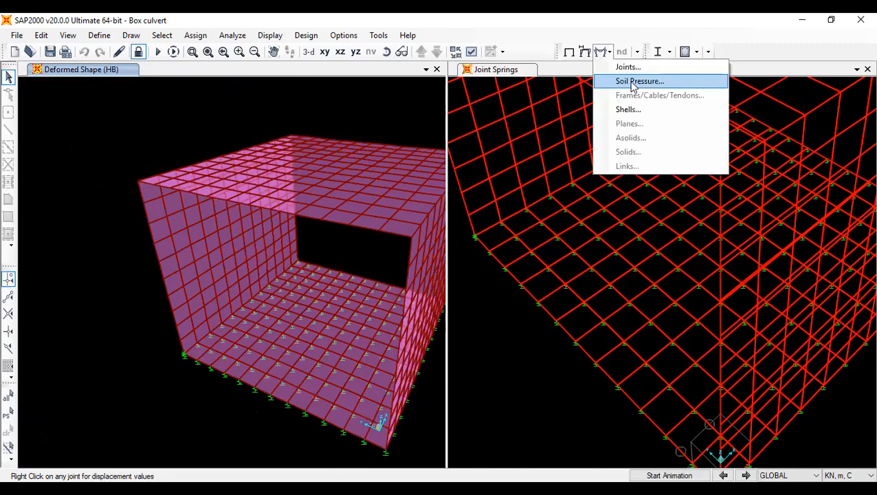
pyautogui.click(628, 110)
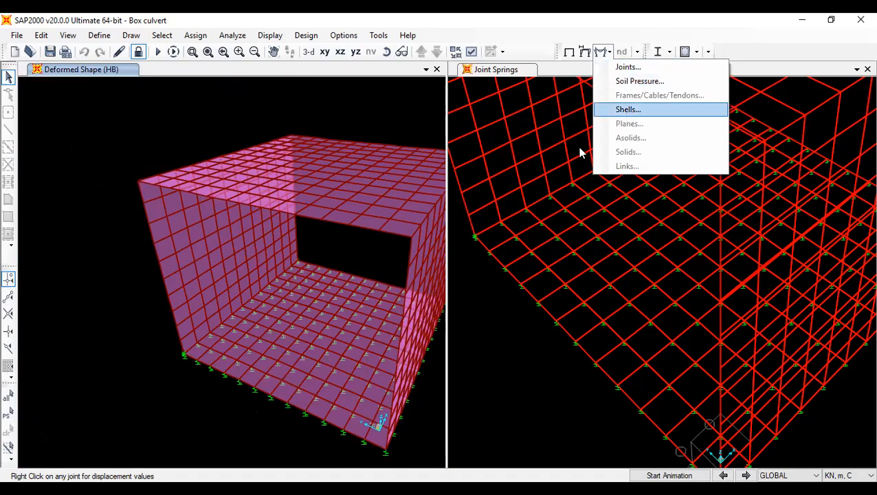
pyautogui.click(571, 157)
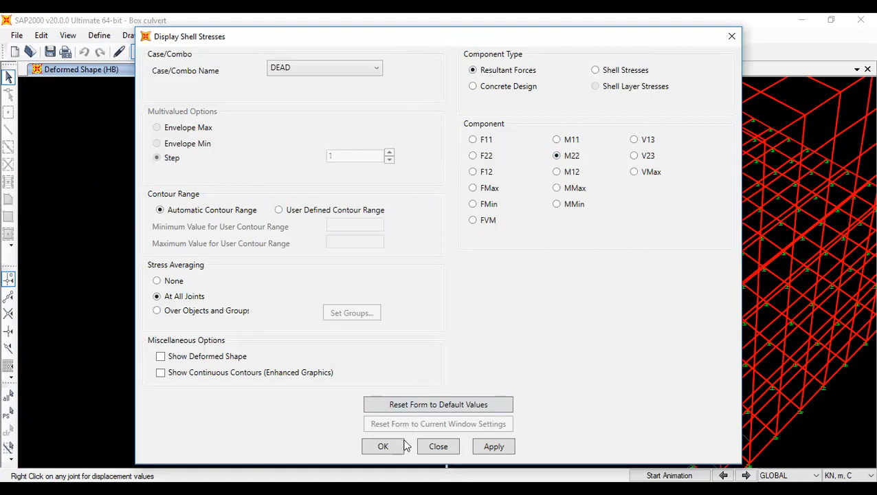
pyautogui.click(303, 71)
pyautogui.click(309, 173)
pyautogui.click(384, 446)
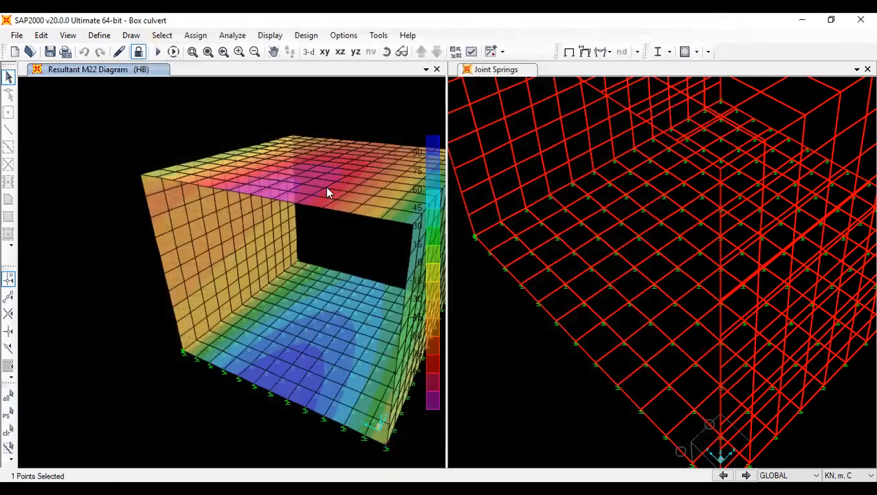
# Examine the HB M22 moment contours on the culvert's top slab, base slab and side walls from several angles
pyautogui.scroll(2, 305, 186)
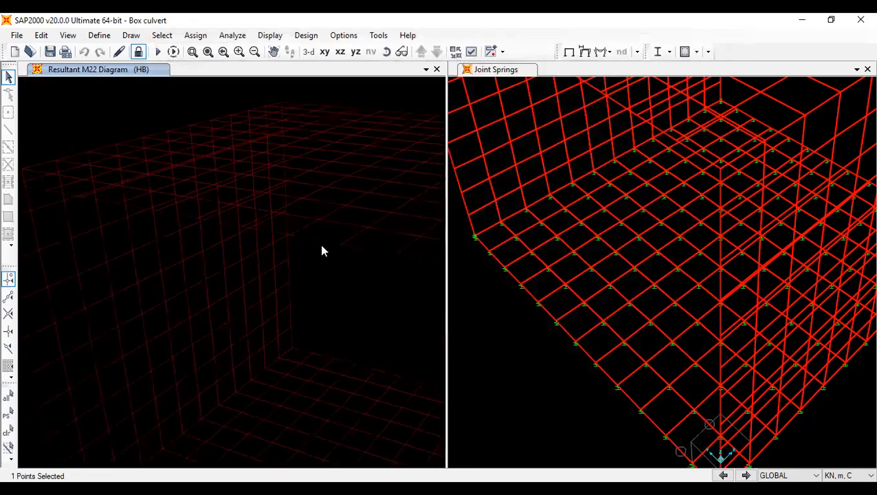
pyautogui.moveTo(386, 103); pyautogui.dragTo(362, 266)
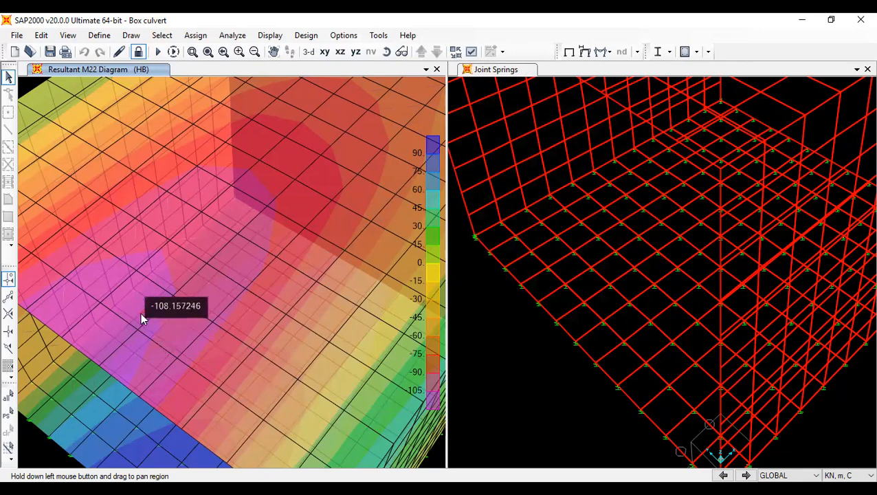
pyautogui.click(387, 52)
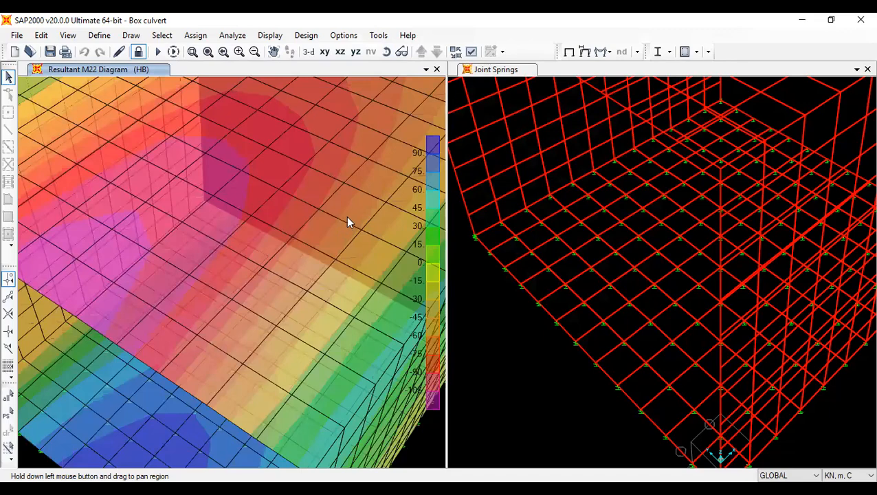
pyautogui.scroll(-3, 349, 215)
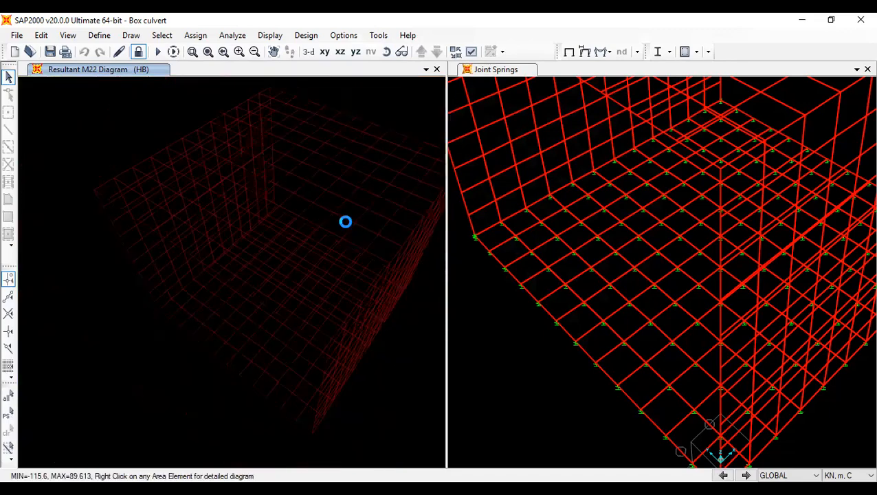
pyautogui.moveTo(269, 241); pyautogui.dragTo(203, 243, button='middle')
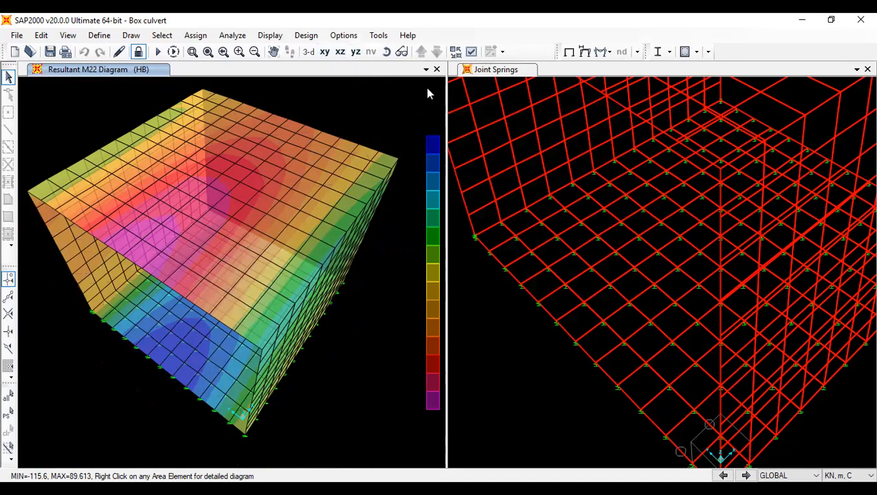
pyautogui.click(386, 52)
pyautogui.moveTo(336, 330); pyautogui.dragTo(349, 261)
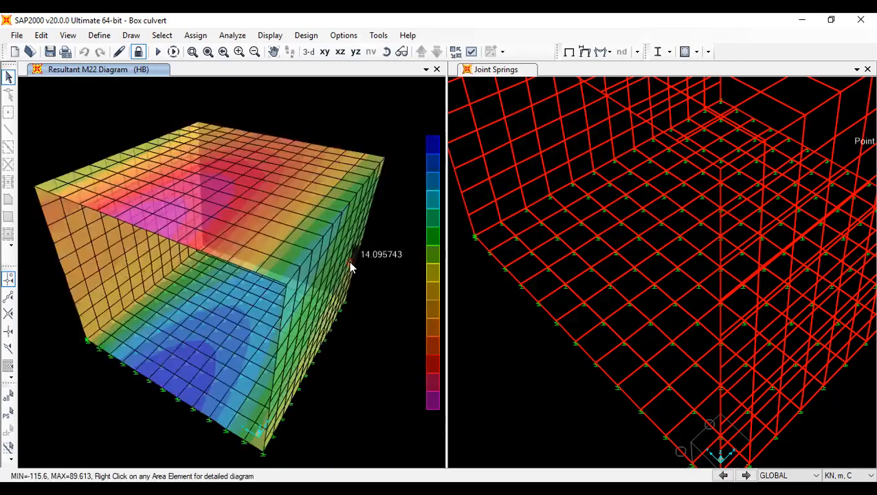
pyautogui.moveTo(393, 336); pyautogui.dragTo(367, 293)
pyautogui.scroll(3, 360, 294)
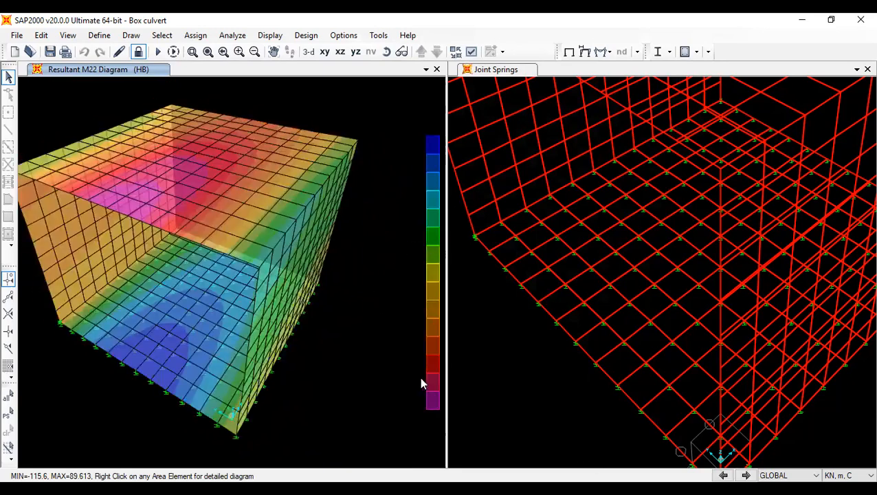
pyautogui.moveTo(327, 318); pyautogui.dragTo(355, 324)
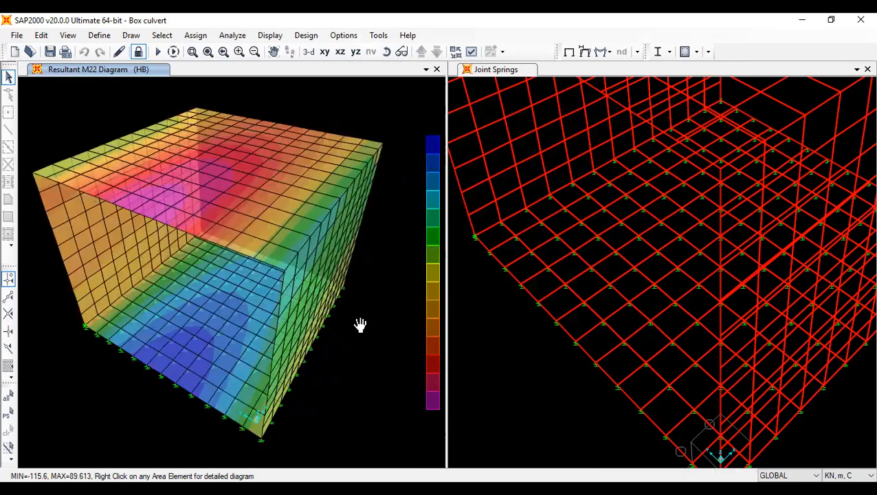
pyautogui.moveTo(340, 323); pyautogui.dragTo(378, 323, button='middle')
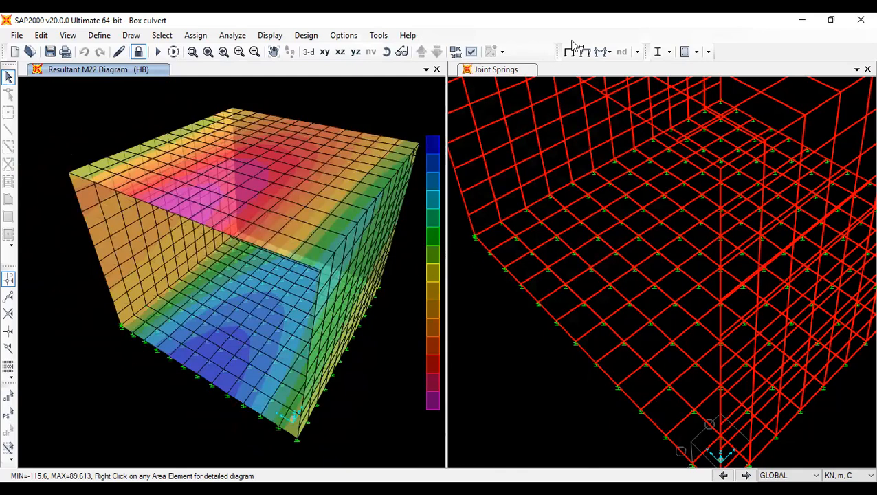
# Display the M22 moment contours for the Surcharge L load case and read values on the wall and slabs
pyautogui.click(596, 53)
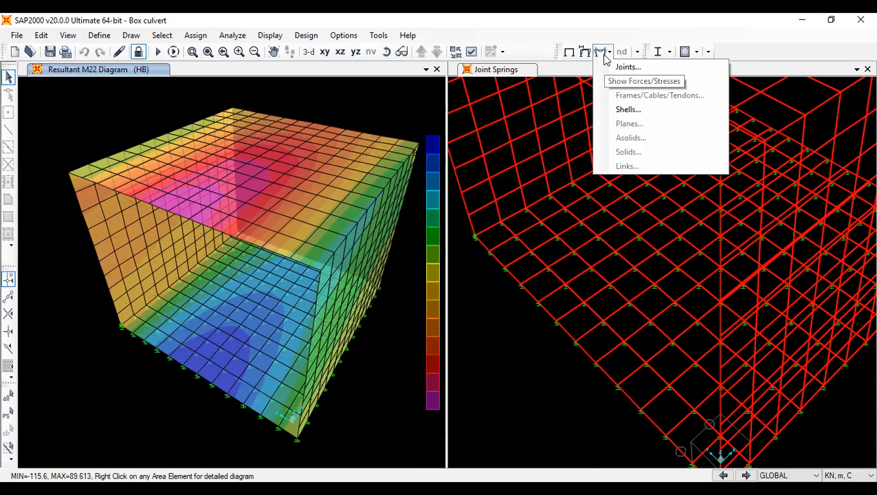
pyautogui.click(627, 109)
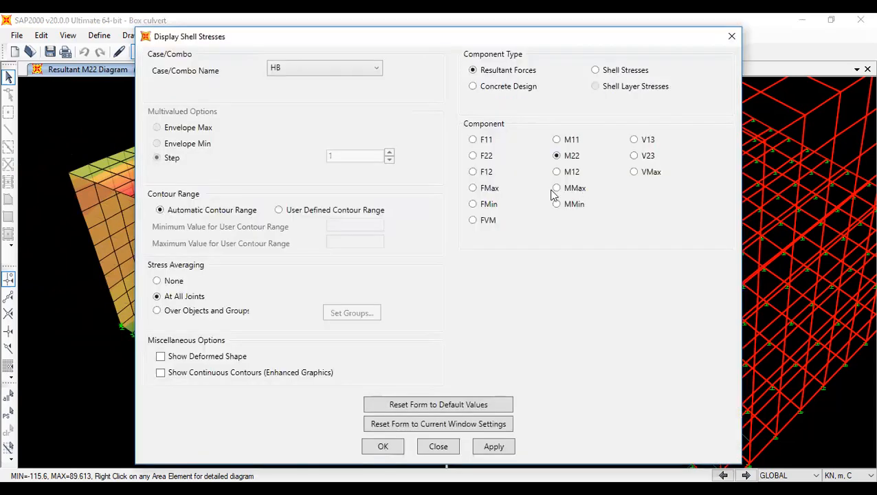
pyautogui.click(316, 69)
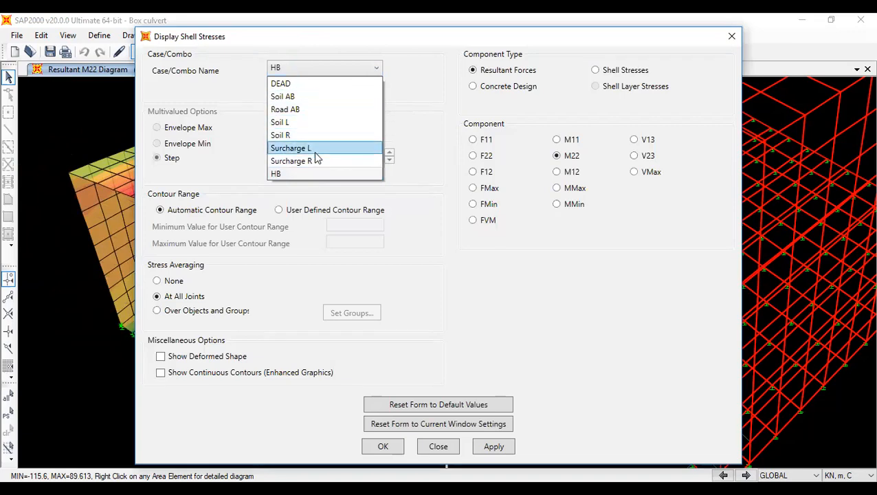
pyautogui.click(315, 149)
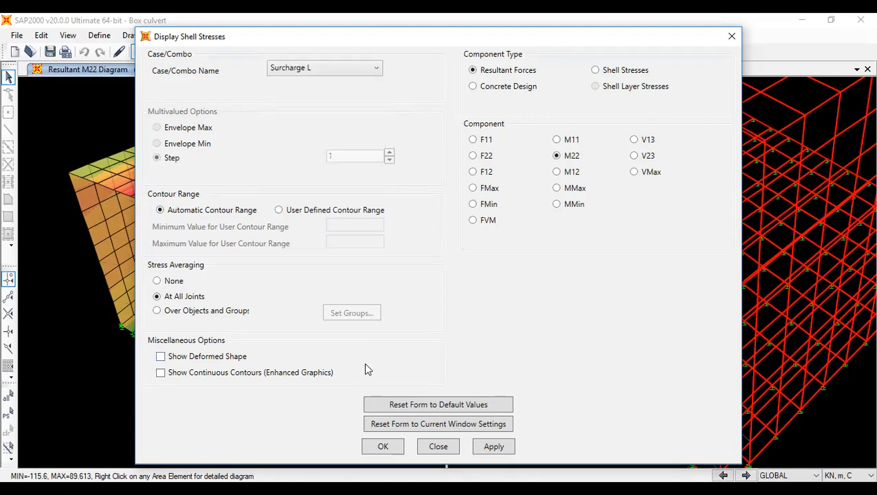
pyautogui.click(384, 447)
pyautogui.moveTo(112, 217)
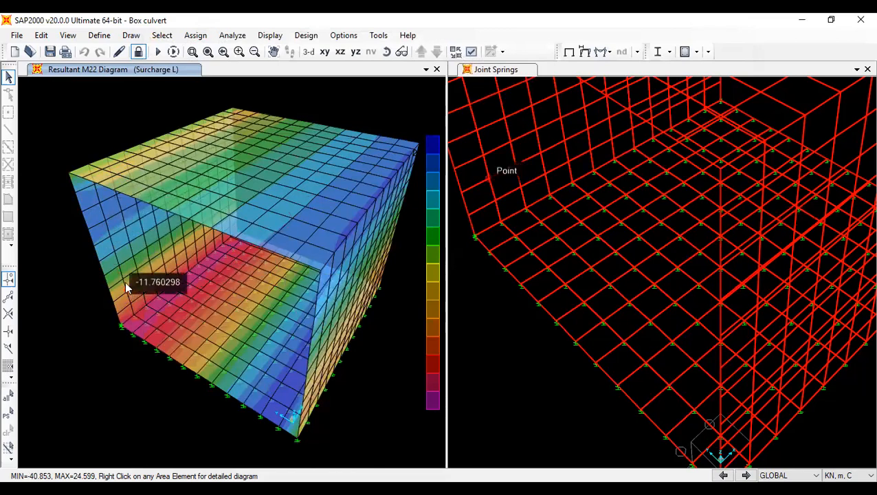
pyautogui.moveTo(104, 246)
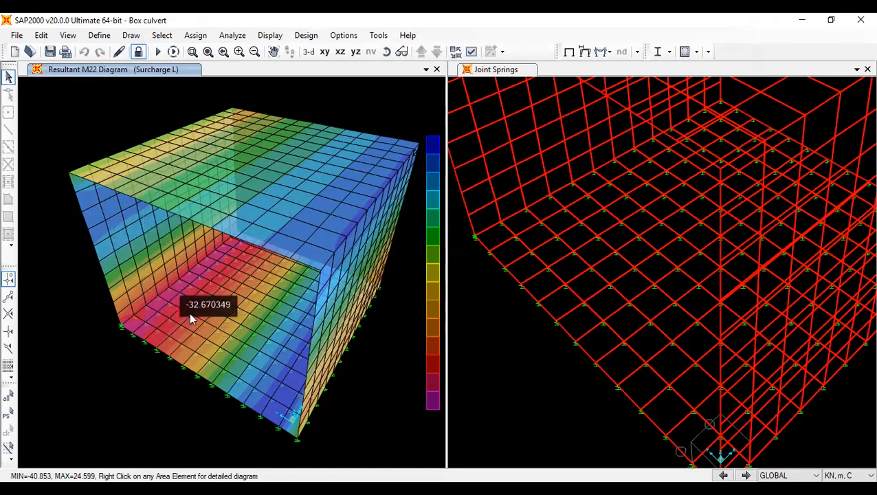
pyautogui.moveTo(250, 176)
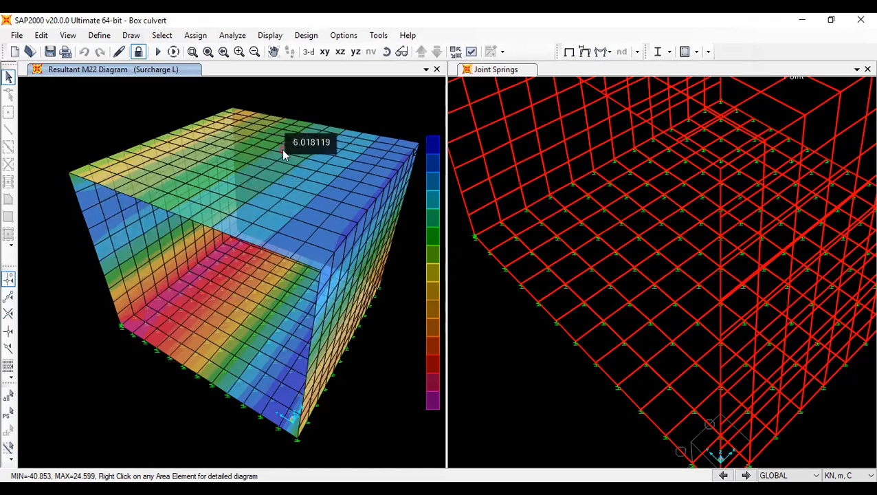
# Display the M22 moment contours for the Soil L load case and read values on the wall and base slab
pyautogui.click(602, 52)
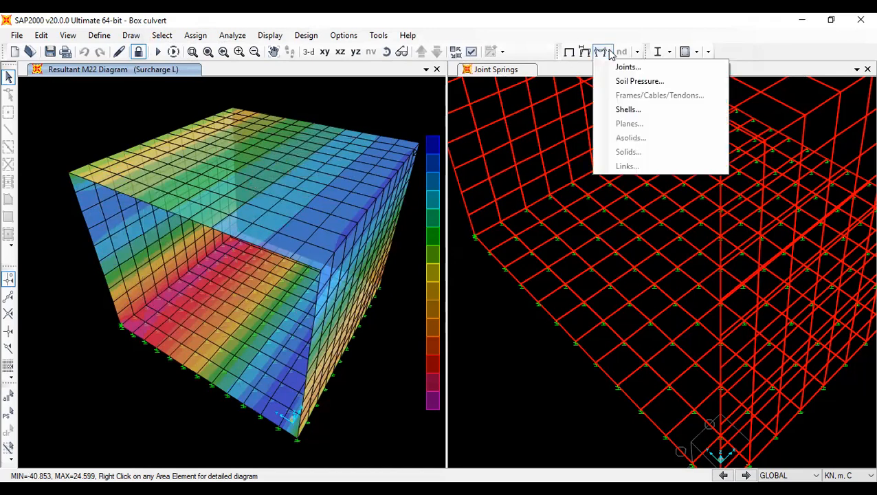
pyautogui.click(620, 109)
pyautogui.click(308, 69)
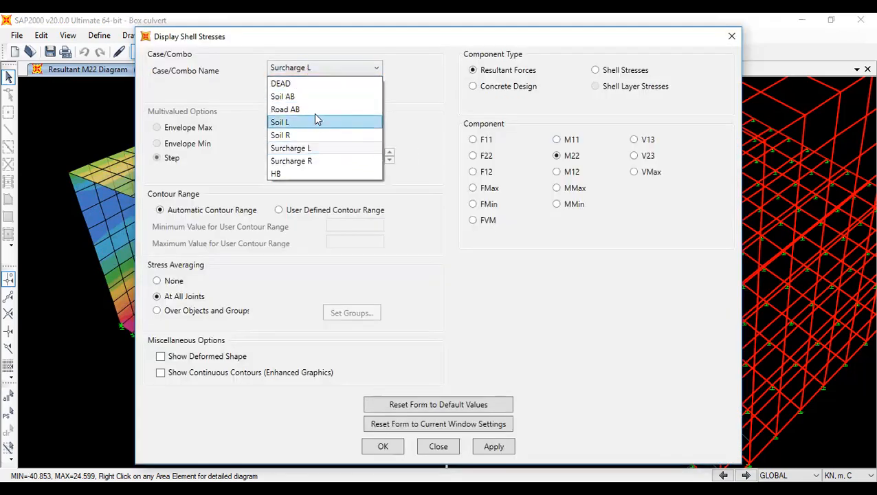
pyautogui.click(316, 122)
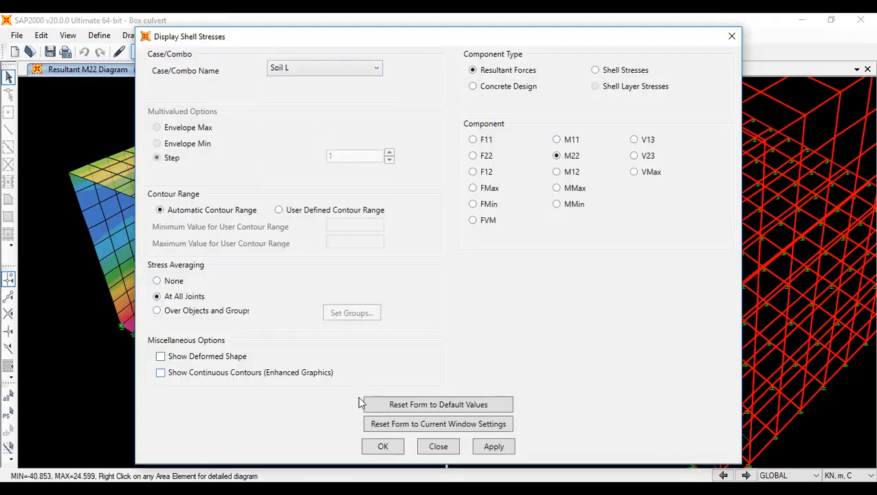
pyautogui.click(380, 444)
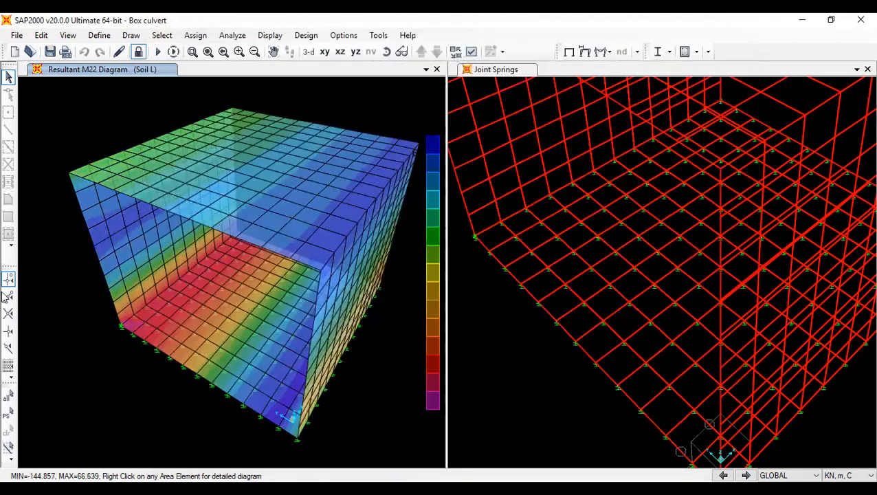
pyautogui.moveTo(113, 254)
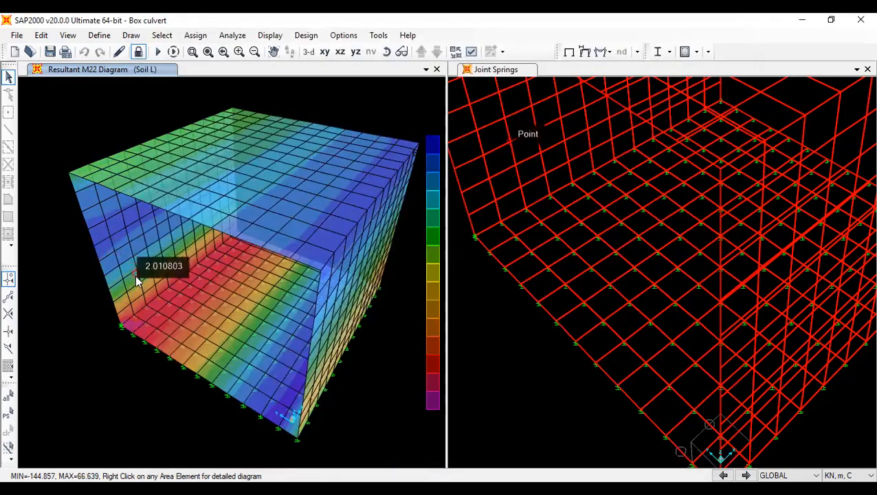
pyautogui.moveTo(136, 297)
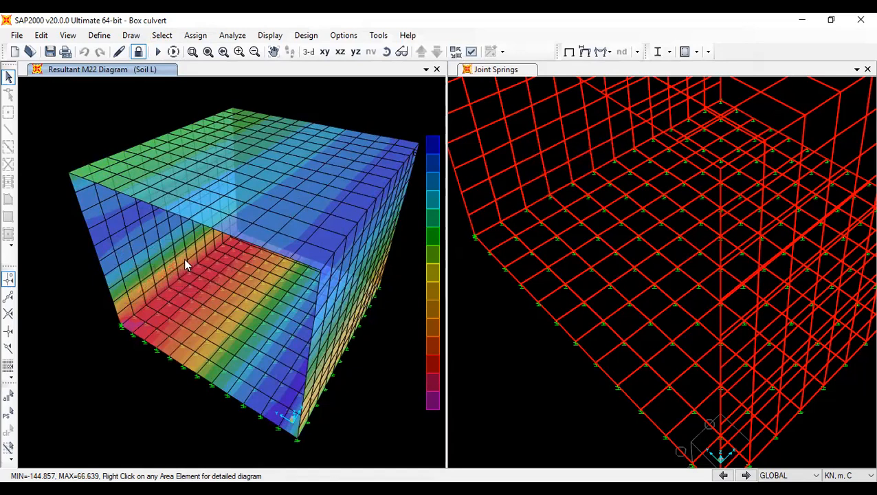
pyautogui.moveTo(235, 301)
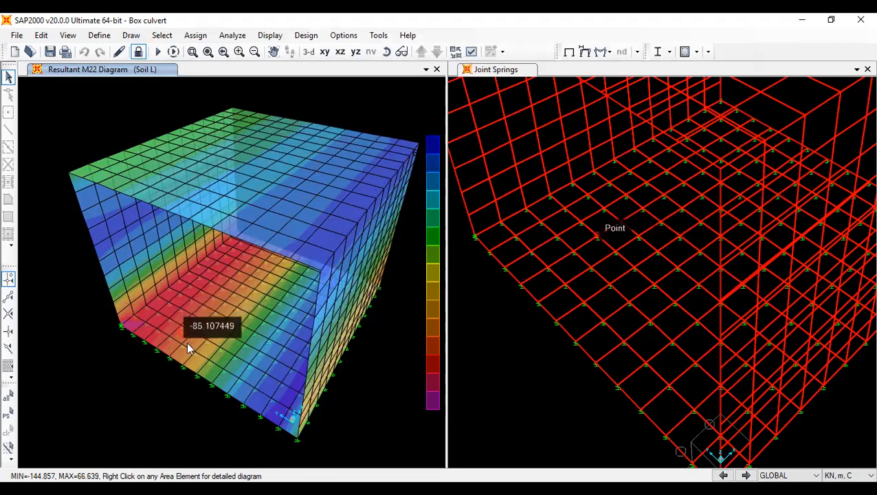
# Display the shell resultant M22 moment contours for the Soil AB load case
pyautogui.click(606, 54)
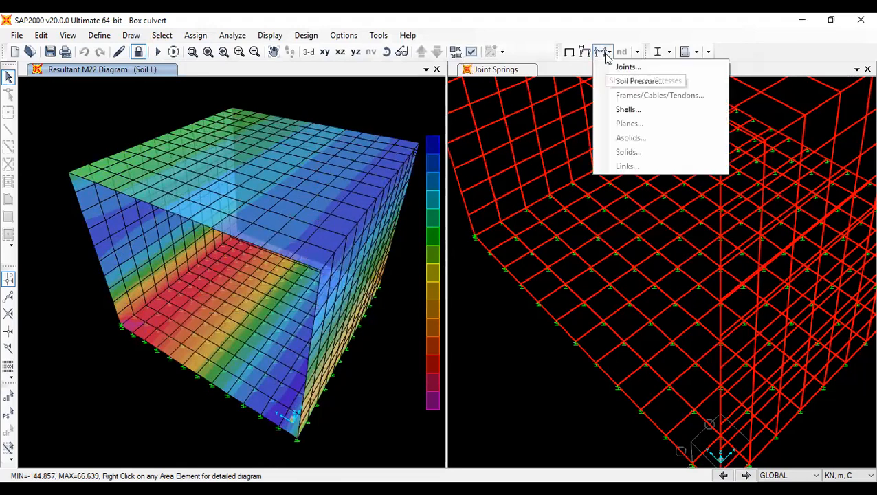
pyautogui.click(638, 110)
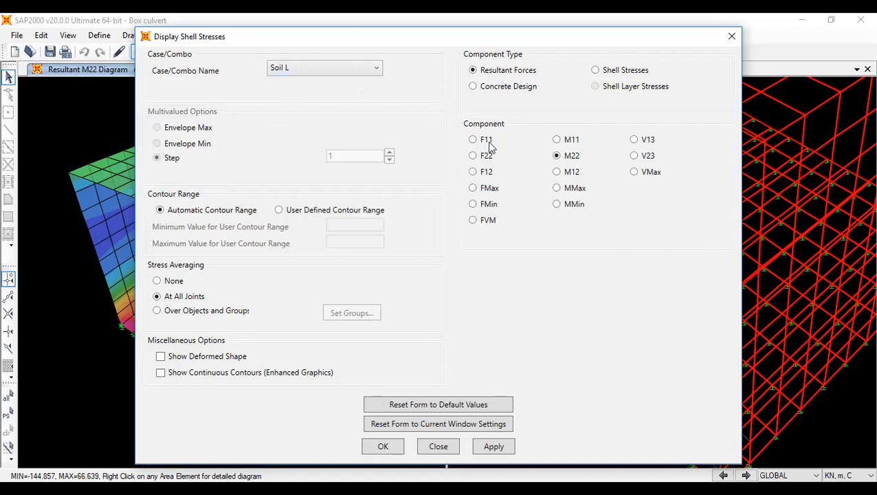
pyautogui.click(292, 71)
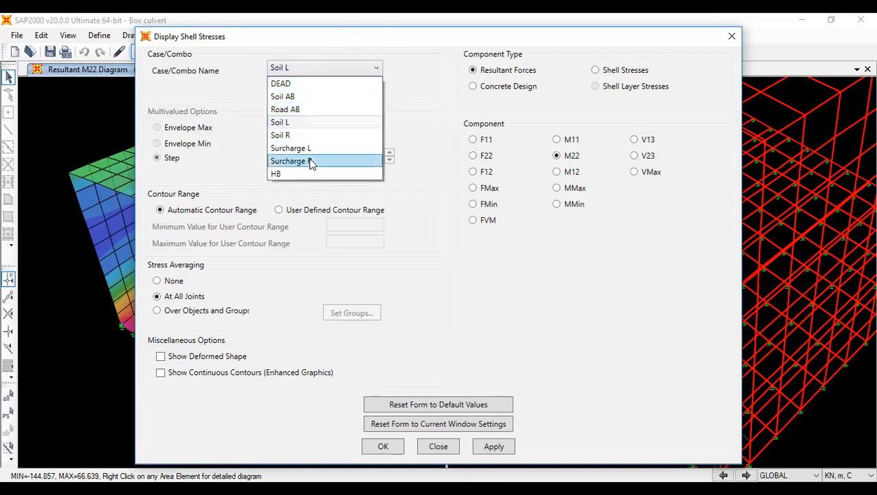
pyautogui.click(299, 99)
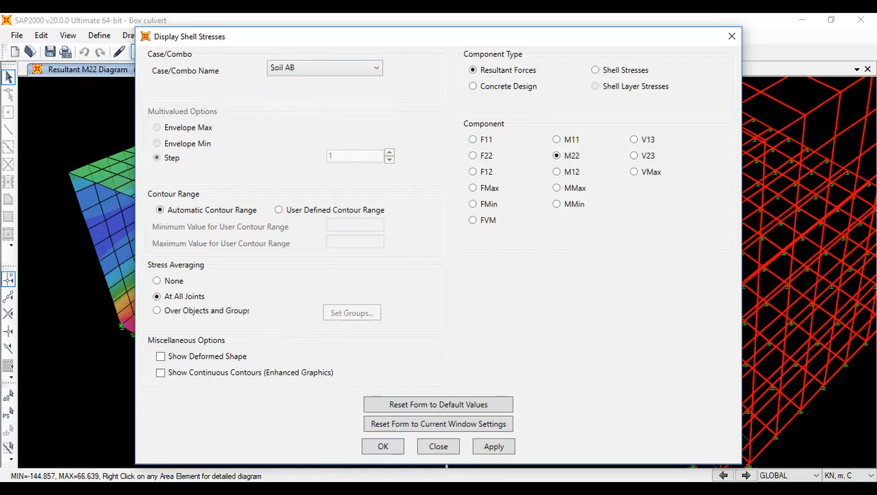
pyautogui.click(393, 447)
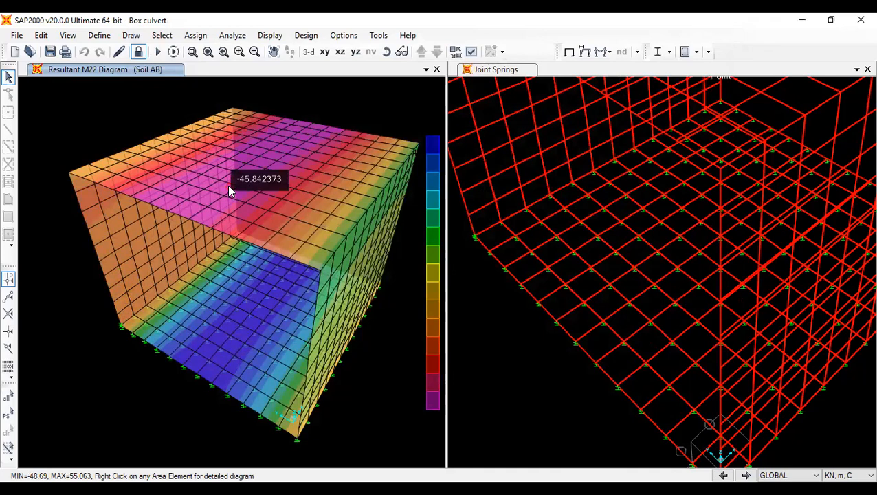
# Inspect the detailed Soil AB M22 stress diagram of an area element near the middle of the top slab
pyautogui.scroll(2, 246, 154)
pyautogui.scroll(2, 247, 157)
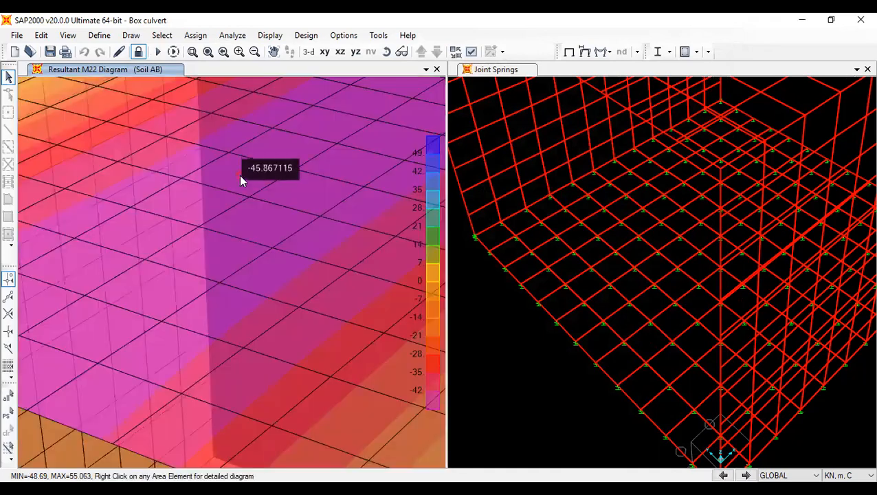
pyautogui.rightClick(240, 177)
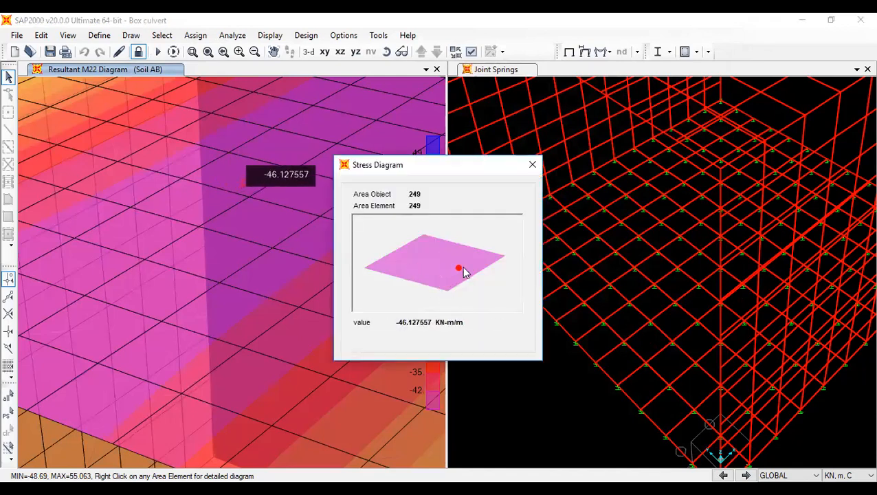
pyautogui.click(534, 164)
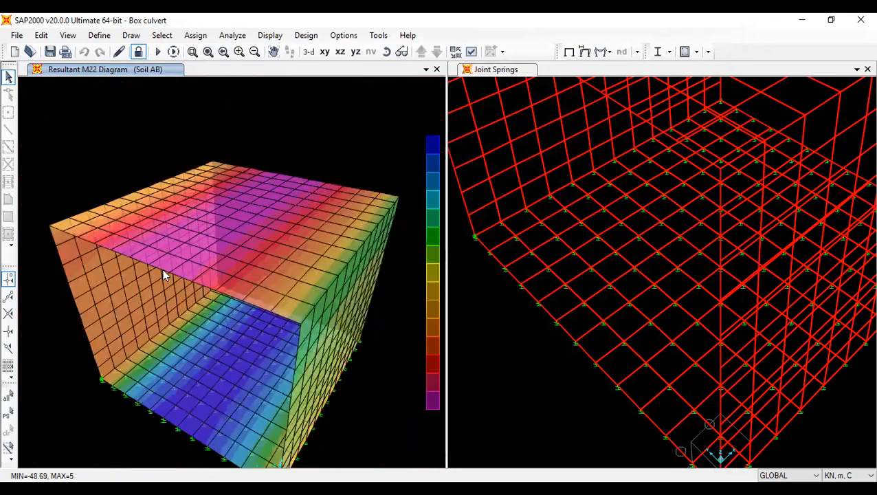
# Display the M22 moment contours for the Soil R load case and examine them on the side walls and base slab
pyautogui.click(600, 52)
pyautogui.click(602, 110)
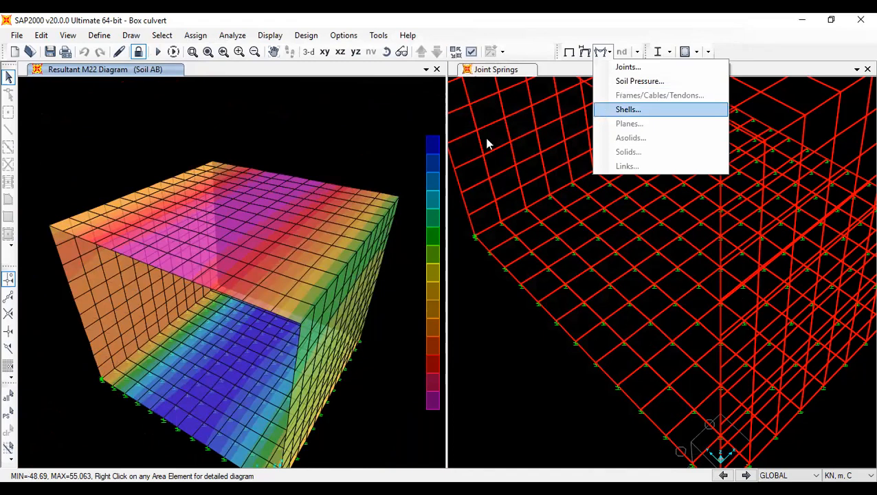
pyautogui.click(321, 68)
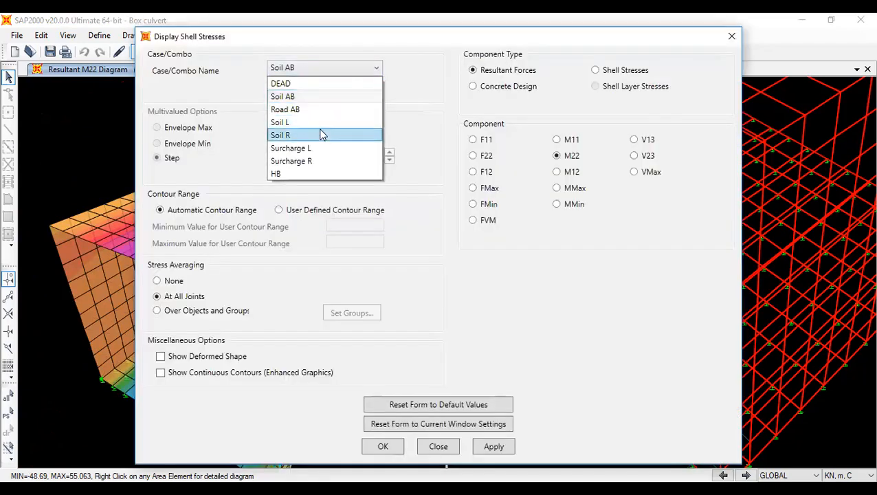
pyautogui.click(321, 135)
pyautogui.click(375, 446)
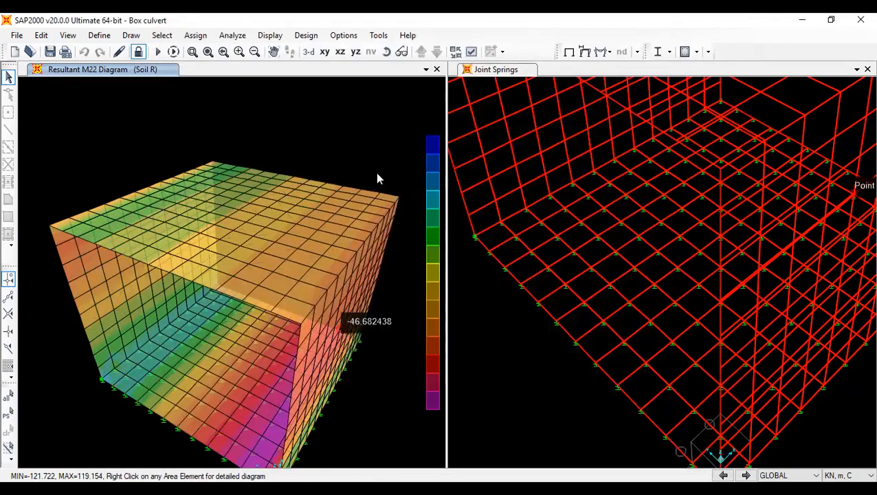
pyautogui.click(389, 53)
pyautogui.moveTo(378, 307); pyautogui.dragTo(360, 227)
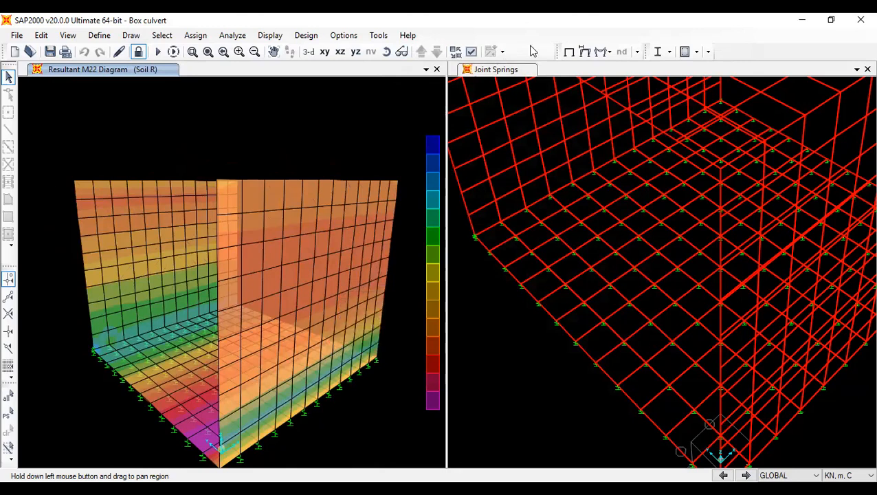
# Switch the M22 moment contours back to the Soil L load case and examine the base slab and side walls
pyautogui.click(608, 53)
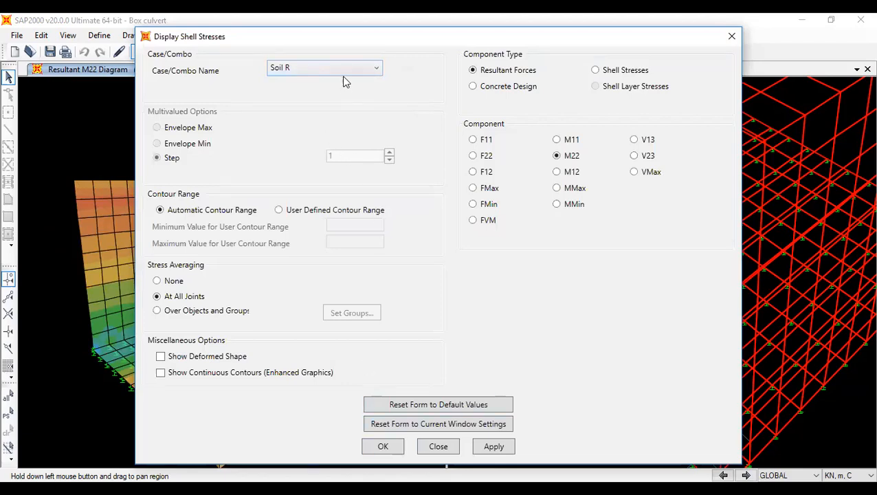
pyautogui.click(332, 68)
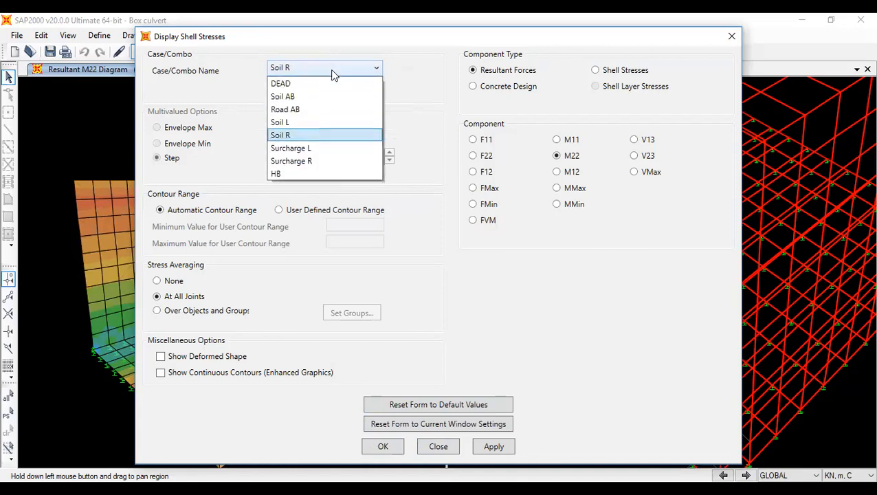
pyautogui.click(334, 121)
pyautogui.click(378, 450)
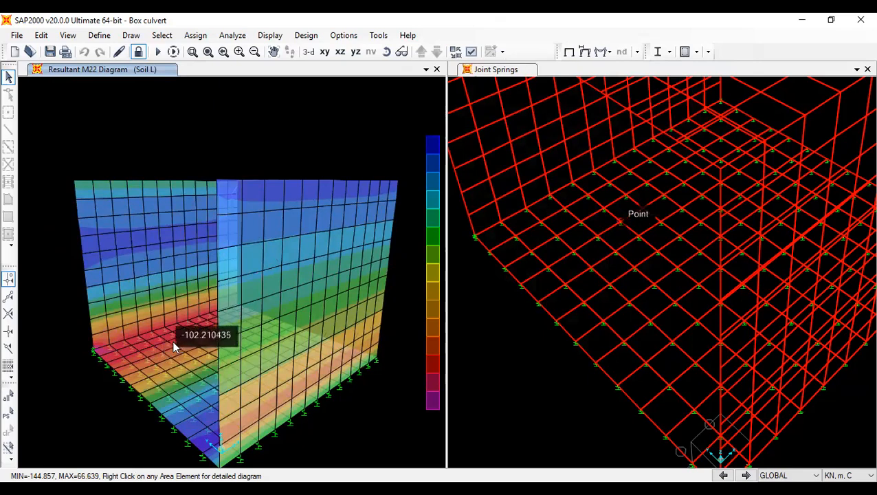
pyautogui.click(386, 51)
pyautogui.moveTo(267, 141); pyautogui.dragTo(310, 143)
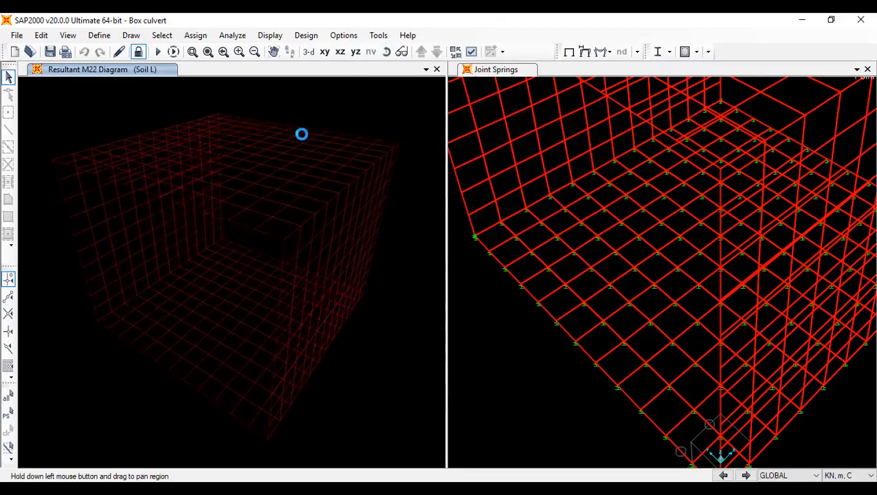